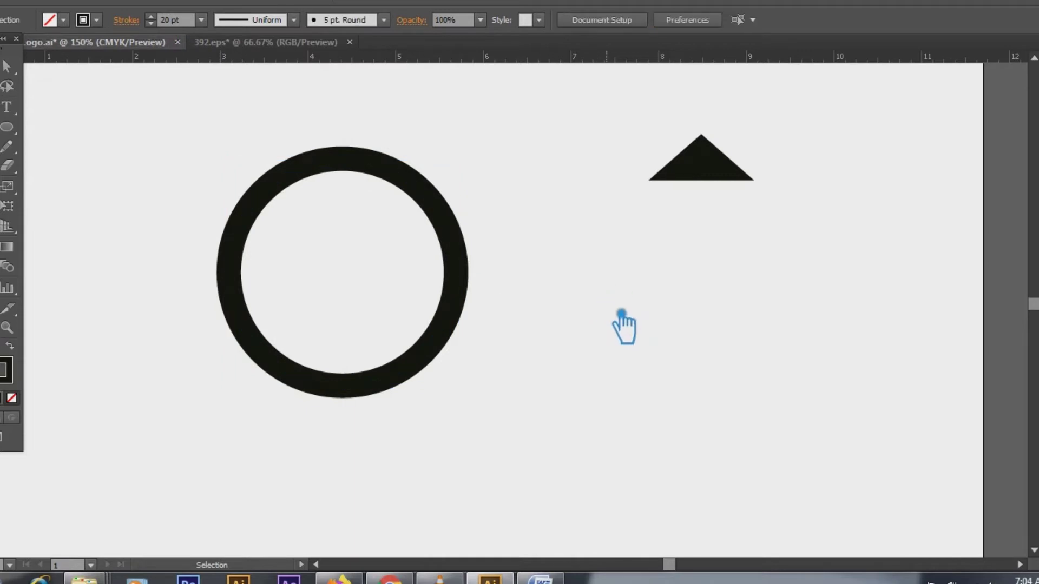
Move the black ring slightly down and to its right, and scale it down a little about its centre
{"action": "left_click_drag", "start_coordinate": [449, 350], "coordinate": [483, 363]}
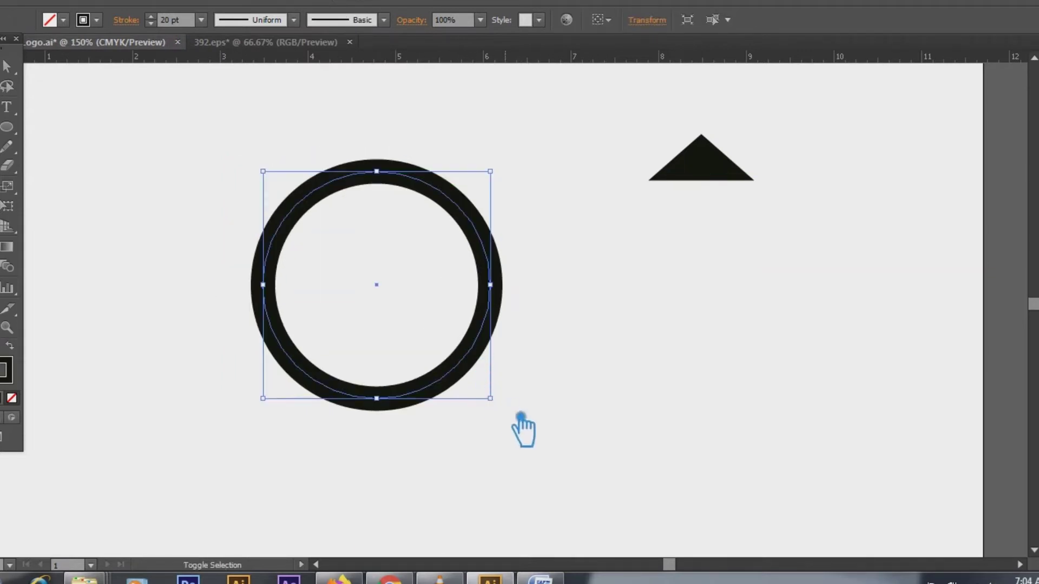
{"action": "left_click_drag", "start_coordinate": [491, 399], "coordinate": [479, 386]}
{"action": "left_click", "coordinate": [558, 402]}
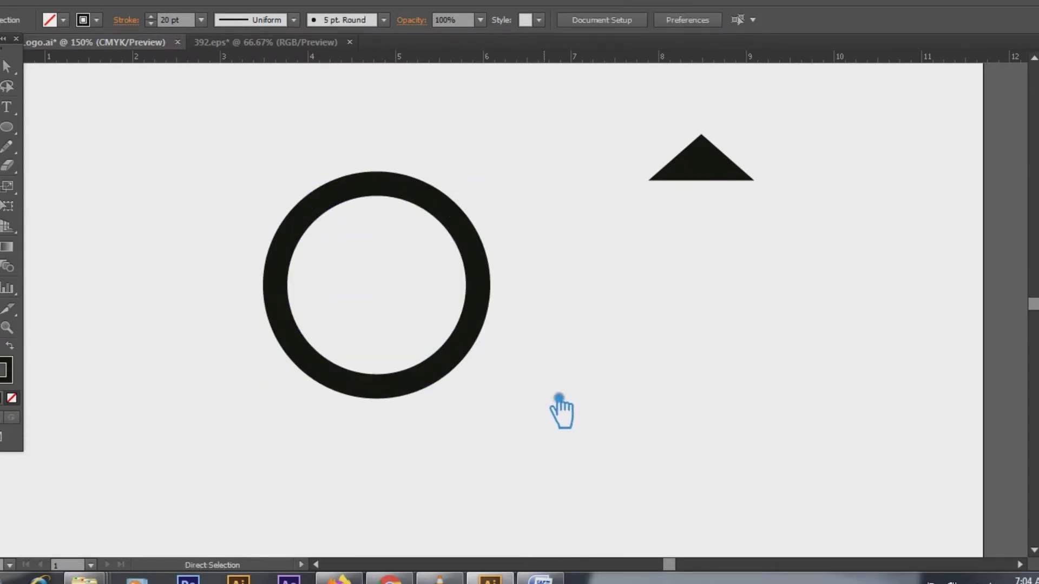
Place the black triangle centred over the ring's upper part and enlarge it into a roof slightly wider than the ring
{"action": "key", "text": "ctrl+s"}
{"action": "key", "text": "s"}
{"action": "left_click_drag", "start_coordinate": [704, 183], "coordinate": [379, 183]}
{"action": "left_click_drag", "start_coordinate": [445, 187], "coordinate": [547, 241]}
{"action": "left_click", "coordinate": [600, 226]}
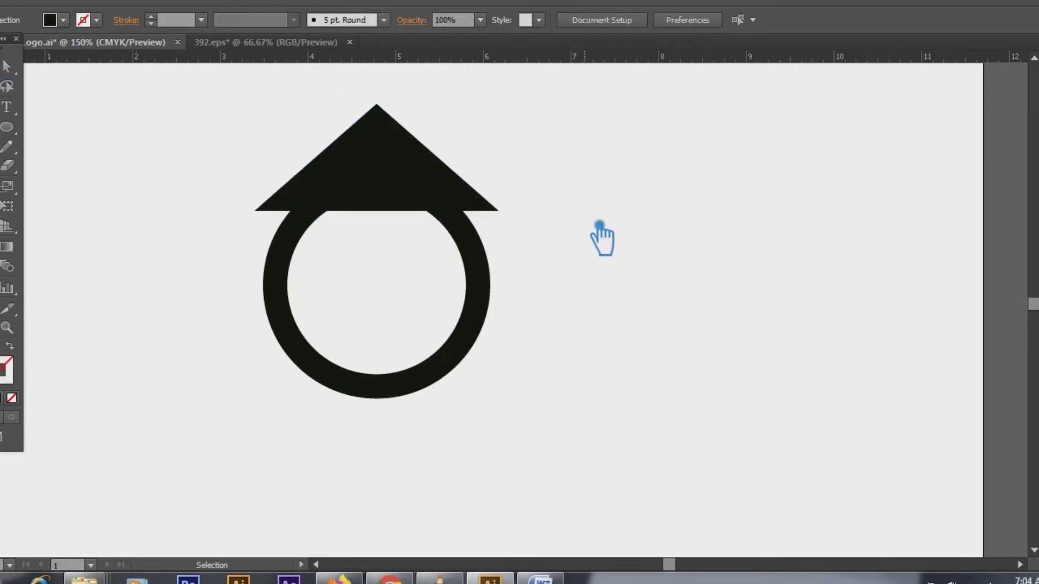
{"action": "left_click", "coordinate": [478, 244]}
{"action": "left_click", "coordinate": [572, 258]}
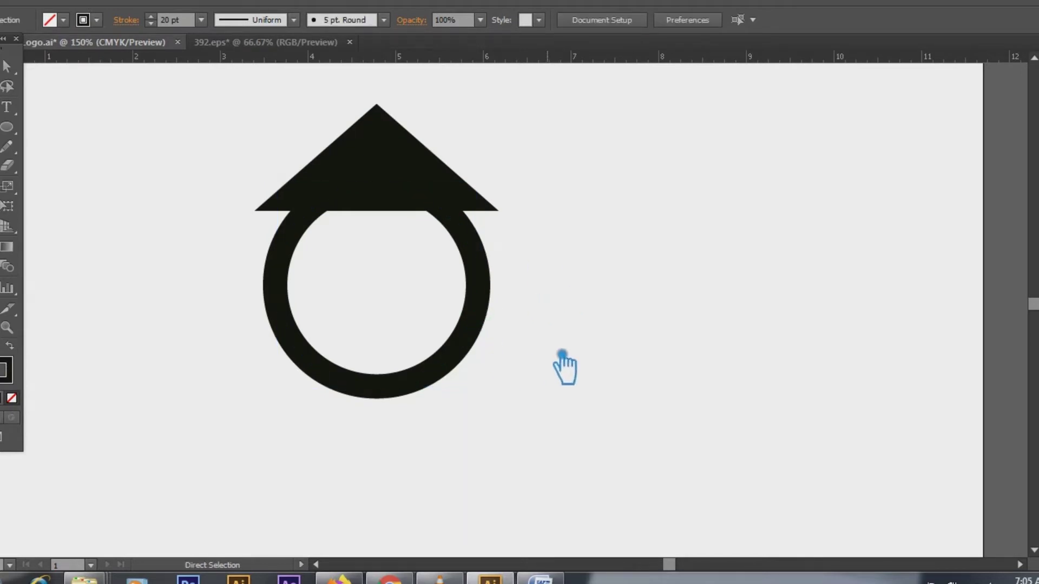
Copy the spoon, fork and knife group from outside the artboard to the empty area beside the ring
{"action": "key", "text": "ctrl+minus"}
{"action": "key", "text": "ctrl+minus"}
{"action": "key", "text": "ctrl+minus"}
{"action": "left_click_drag", "start_coordinate": [594, 347], "coordinate": [499, 342]}
{"action": "key", "text": "v"}
{"action": "left_click", "coordinate": [680, 382]}
{"action": "left_click_drag", "start_coordinate": [680, 381], "coordinate": [759, 315]}
{"action": "key", "text": "ctrl+plus"}
{"action": "key", "text": "ctrl+plus"}
{"action": "key", "text": "ctrl+plus"}
{"action": "left_click", "coordinate": [747, 284]}
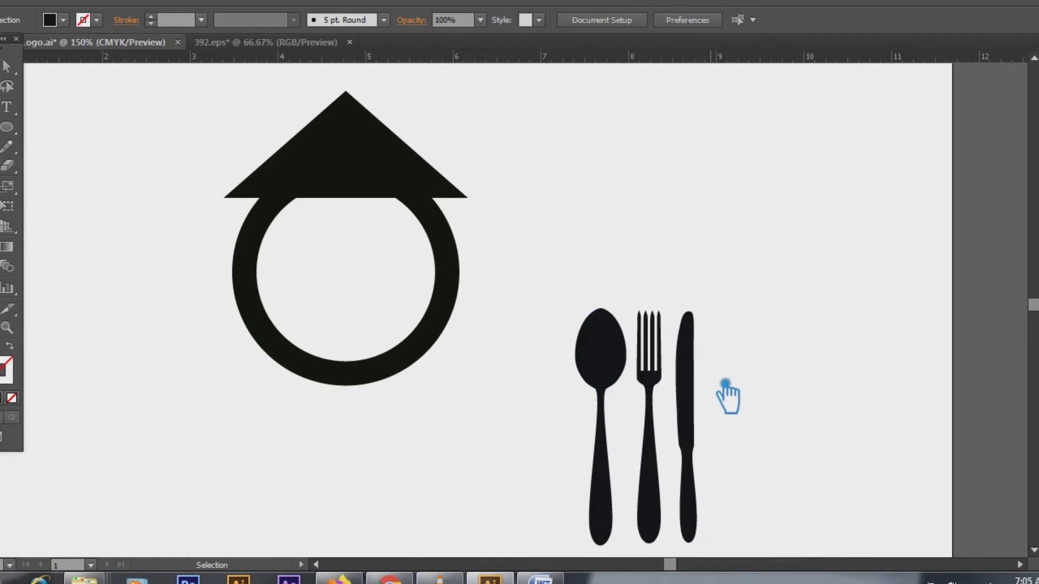
Shorten the copied fork and knife by moving their upper anchor points down
{"action": "key", "text": "ctrl+plus"}
{"action": "left_click_drag", "start_coordinate": [727, 390], "coordinate": [1015, 268]}
{"action": "key", "text": "v"}
{"action": "left_click", "coordinate": [622, 246]}
{"action": "key", "text": "a"}
{"action": "left_click_drag", "start_coordinate": [369, 136], "coordinate": [420, 175]}
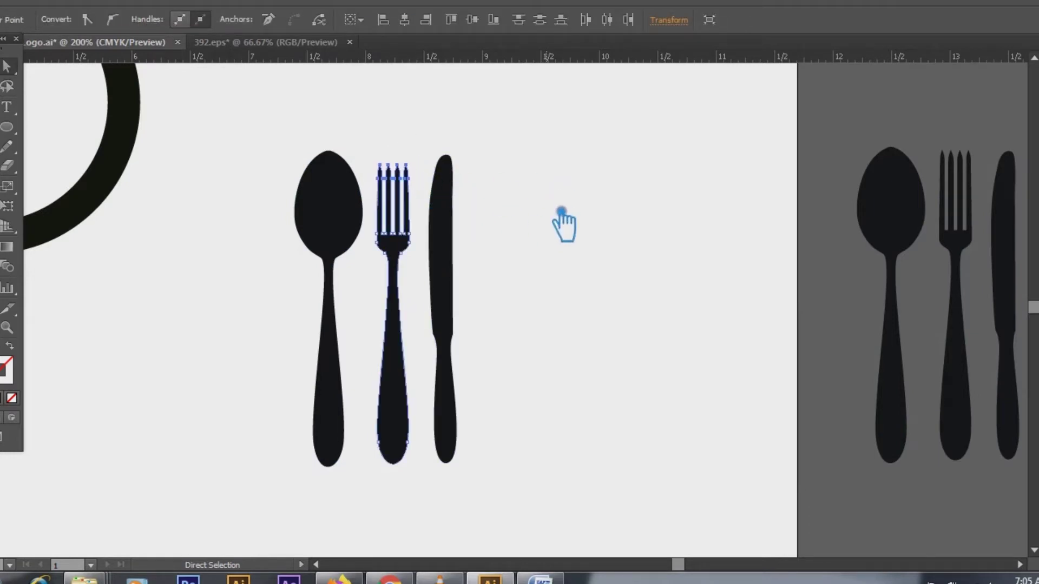
{"action": "left_click_drag", "start_coordinate": [424, 132], "coordinate": [490, 256]}
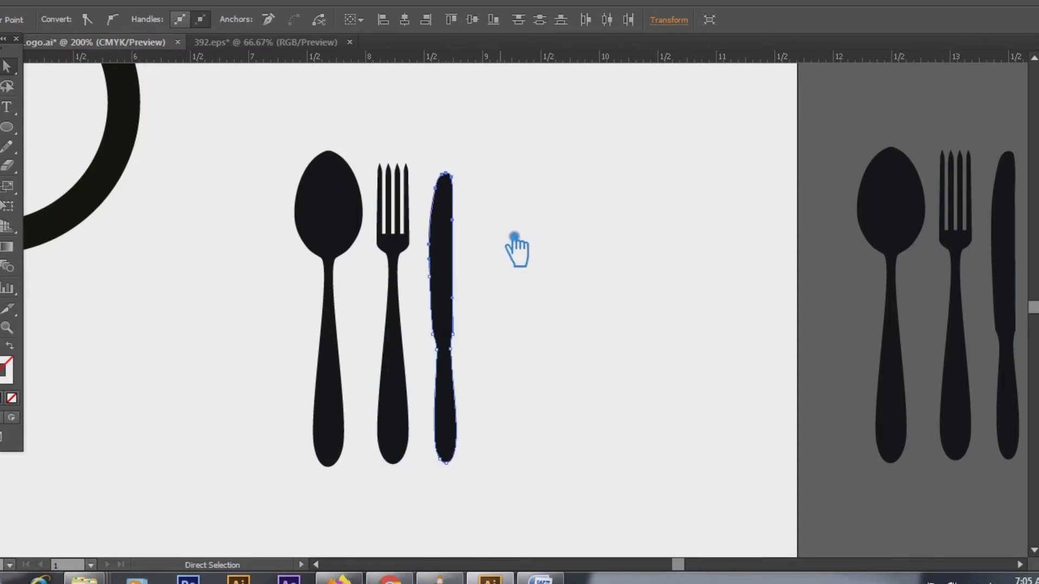
{"action": "left_click", "coordinate": [514, 237]}
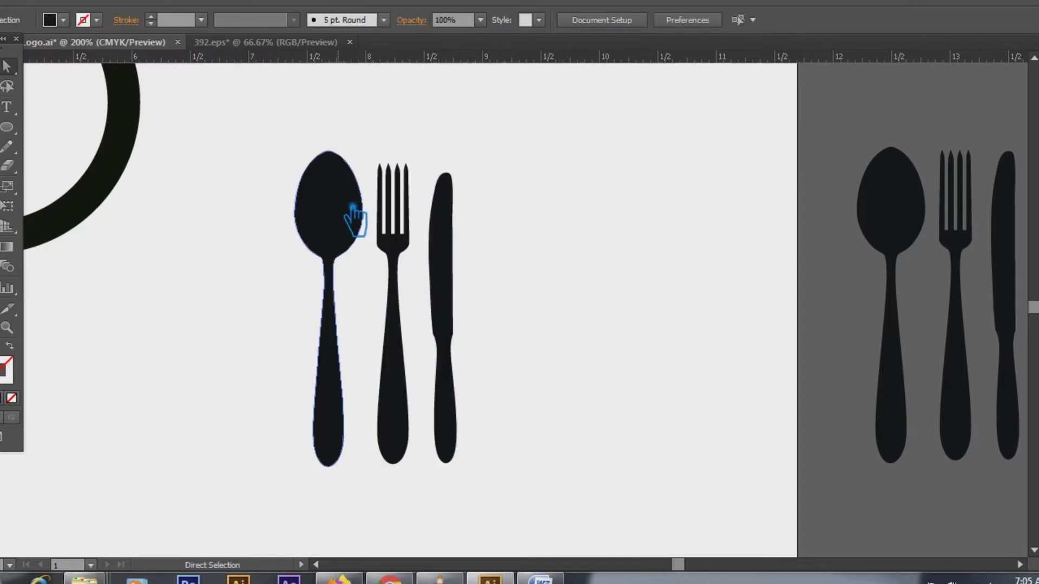
Ungroup the copied cutlery and align the spoon, fork and knife along their bottom ends
{"action": "left_click", "coordinate": [7, 66]}
{"action": "left_click", "coordinate": [439, 352]}
{"action": "right_click", "coordinate": [405, 377]}
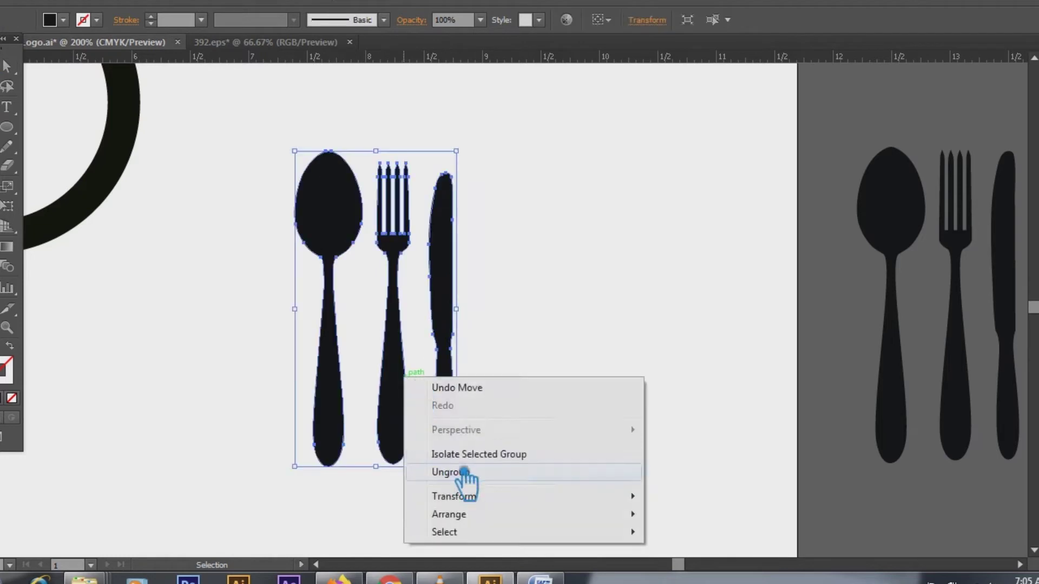
{"action": "left_click", "coordinate": [455, 475]}
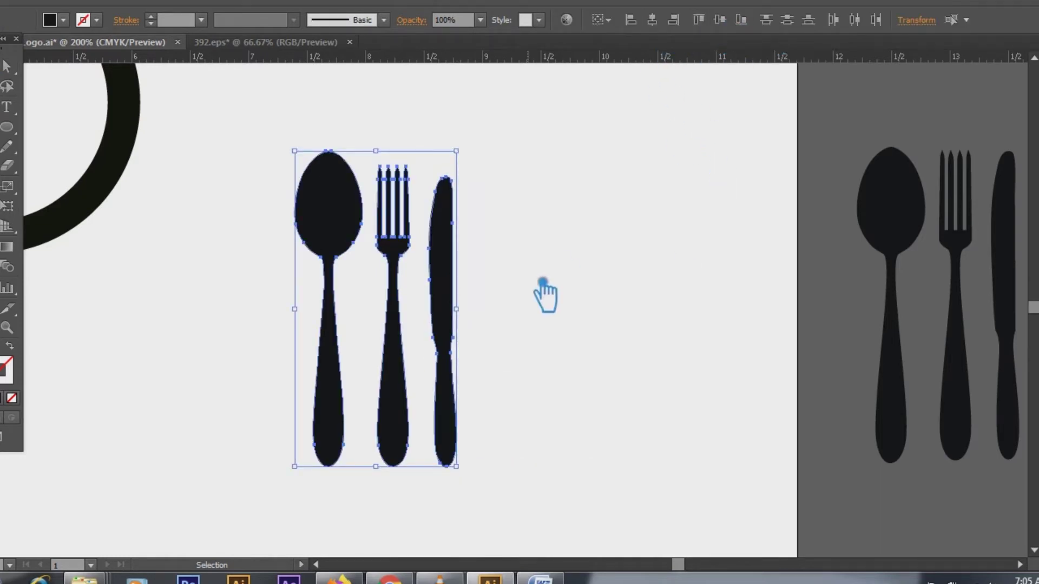
{"action": "left_click", "coordinate": [531, 234]}
Lengthen the fork's tines and the knife's blade upward by raising their upper anchor points close to the spoon's height
{"action": "key", "text": "a"}
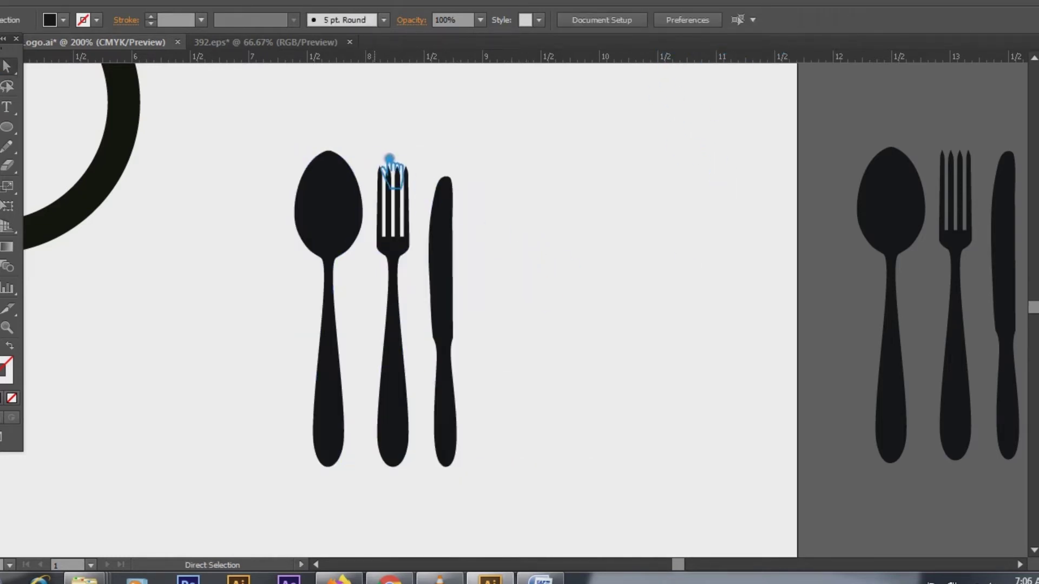
{"action": "left_click_drag", "start_coordinate": [371, 158], "coordinate": [414, 180]}
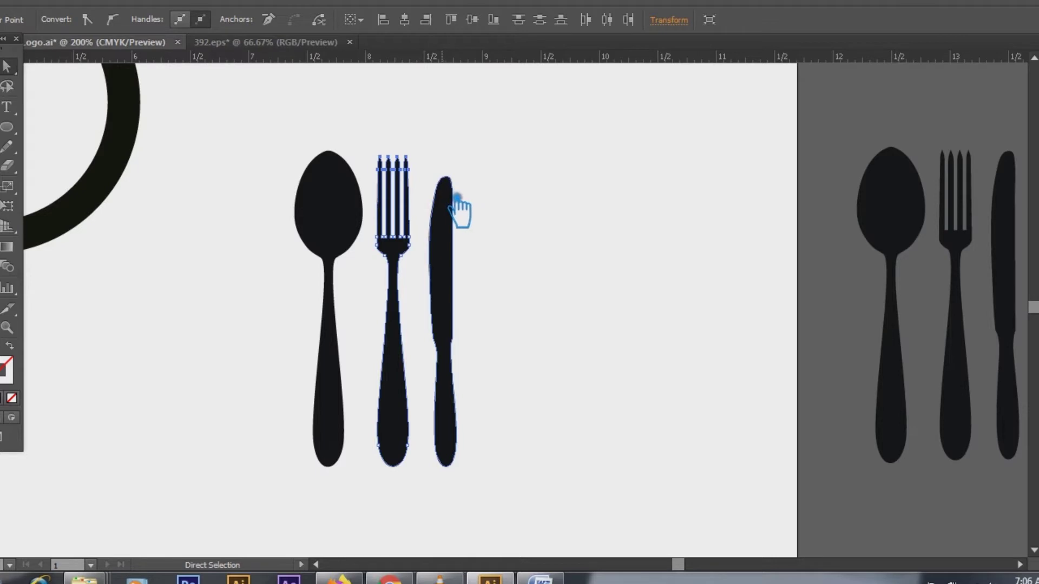
{"action": "left_click_drag", "start_coordinate": [490, 254], "coordinate": [439, 165]}
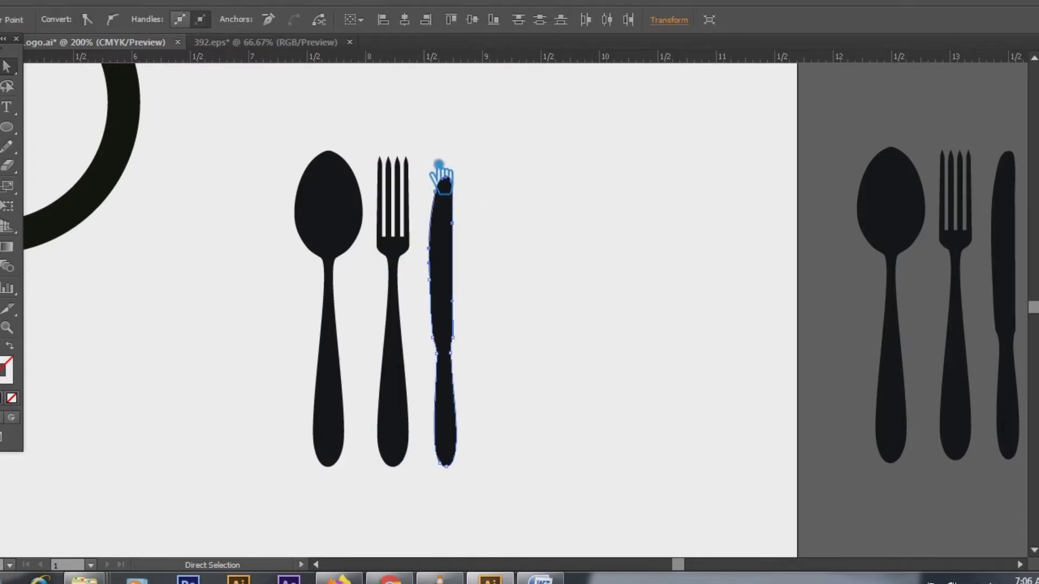
{"action": "key", "text": "Up"}
{"action": "key", "text": "Up"}
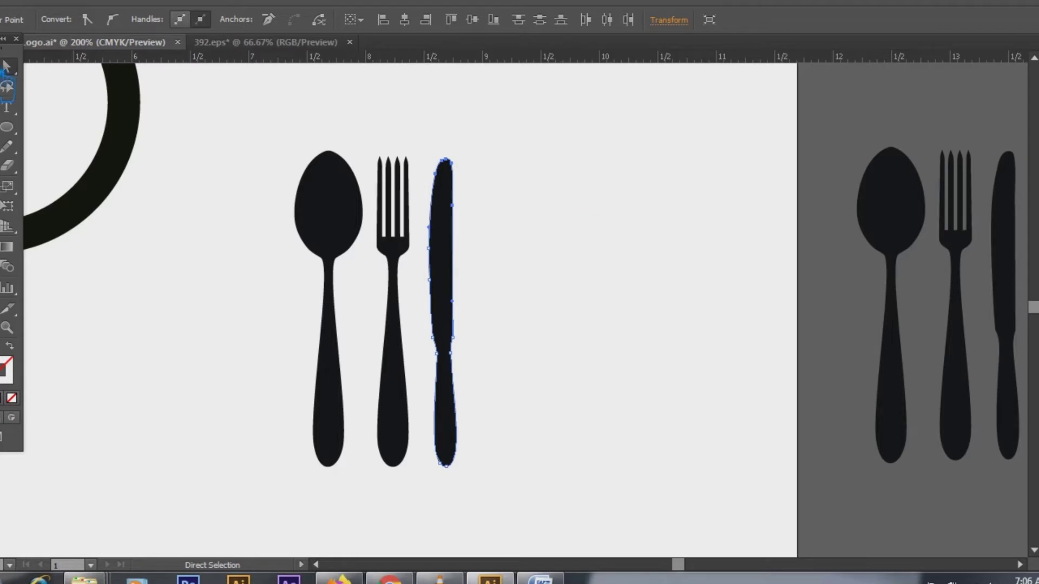
Scale the knife up proportionally about its centre so it is taller and wider than before
{"action": "left_click", "coordinate": [7, 75]}
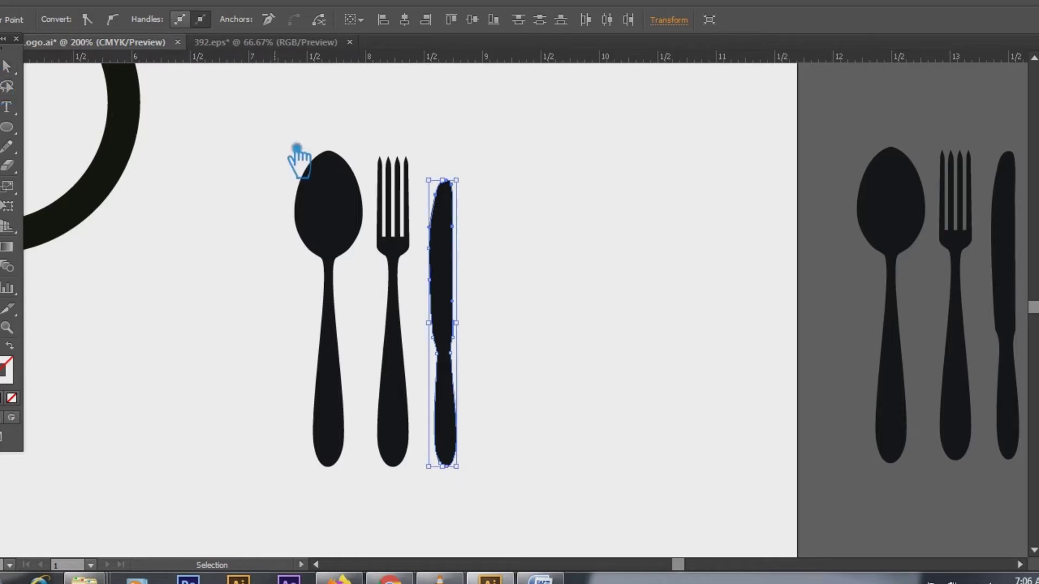
{"action": "left_click", "coordinate": [550, 209]}
{"action": "left_click", "coordinate": [437, 232]}
{"action": "left_click_drag", "start_coordinate": [477, 186], "coordinate": [482, 142]}
Delete a surplus anchor on the knife's curved blade edge and move the remaining one outward to X 8.4773 in, Y 5.2017 in
{"action": "key", "text": "minus"}
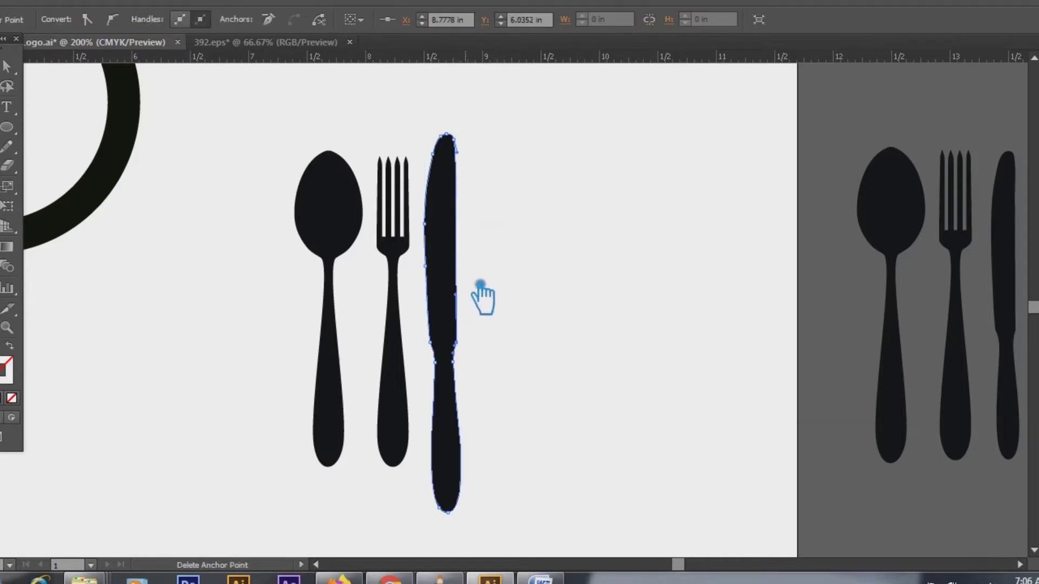
{"action": "key", "text": "a"}
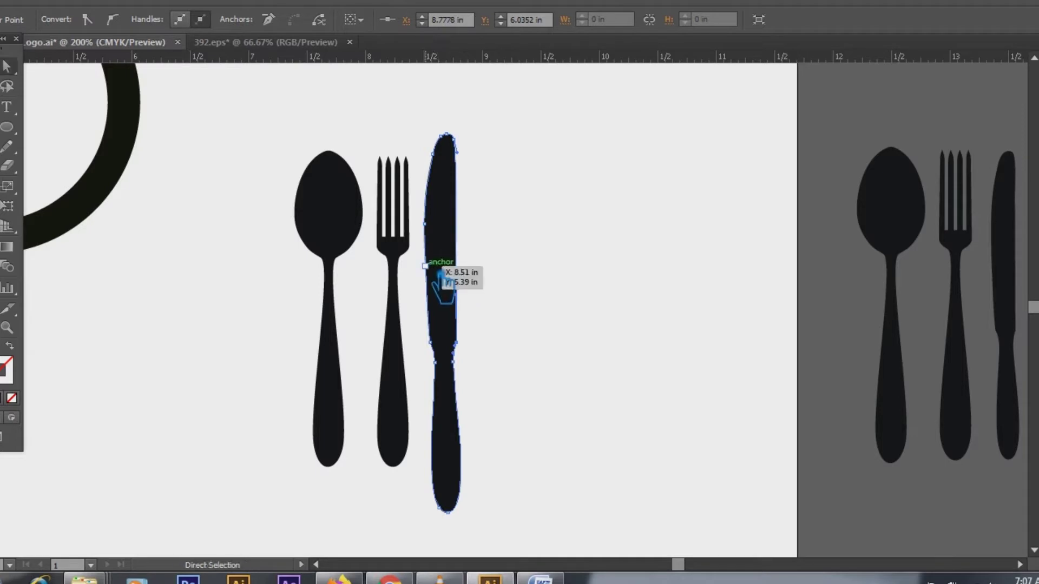
{"action": "key", "text": "minus"}
{"action": "left_click", "coordinate": [425, 266]}
{"action": "key", "text": "a"}
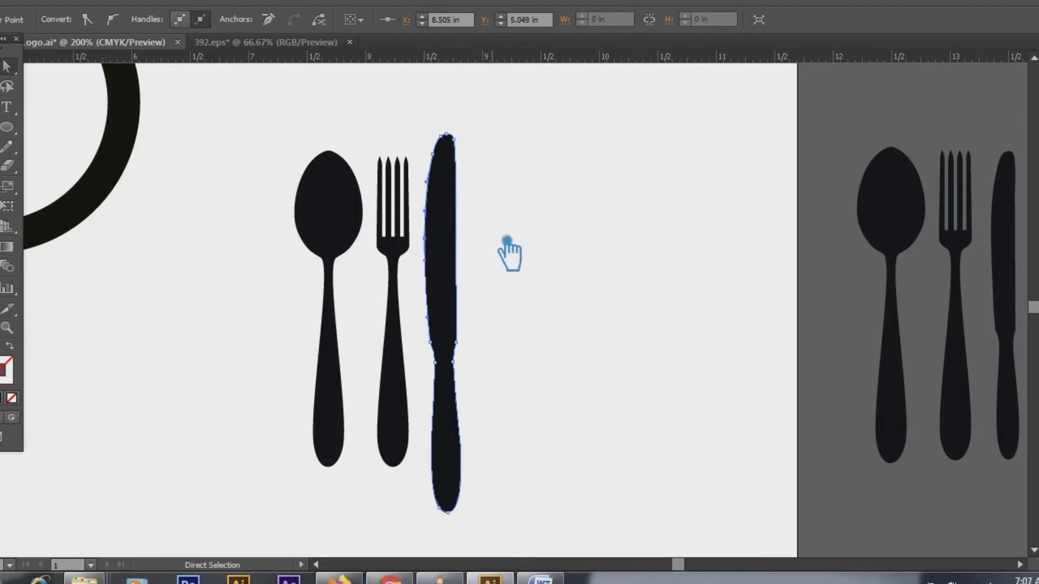
{"action": "key", "text": "Left"}
{"action": "key", "text": "Left"}
{"action": "key", "text": "Up"}
{"action": "key", "text": "Up"}
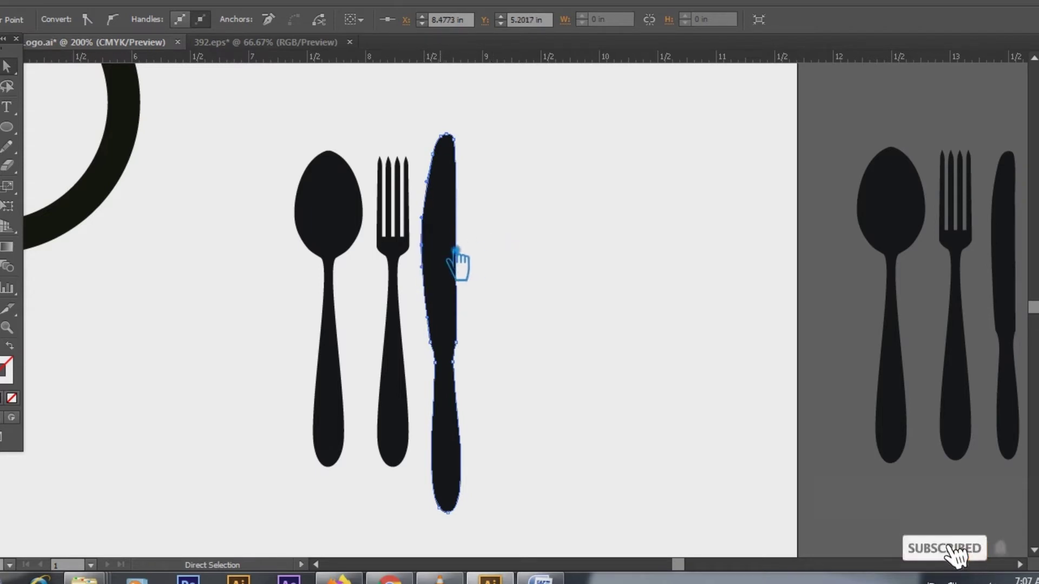
Shorten the enlarged knife by moving the anchor points at its blade tip down
{"action": "left_click", "coordinate": [565, 244]}
{"action": "left_click", "coordinate": [466, 227]}
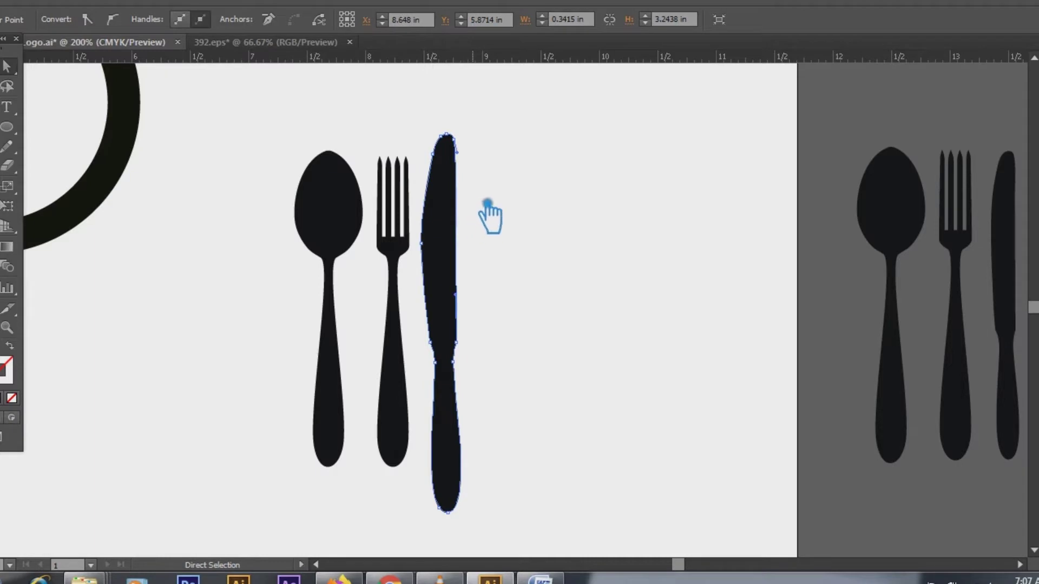
{"action": "left_click_drag", "start_coordinate": [472, 187], "coordinate": [423, 111]}
{"action": "key", "text": "shift+Down"}
{"action": "key", "text": "shift+Down"}
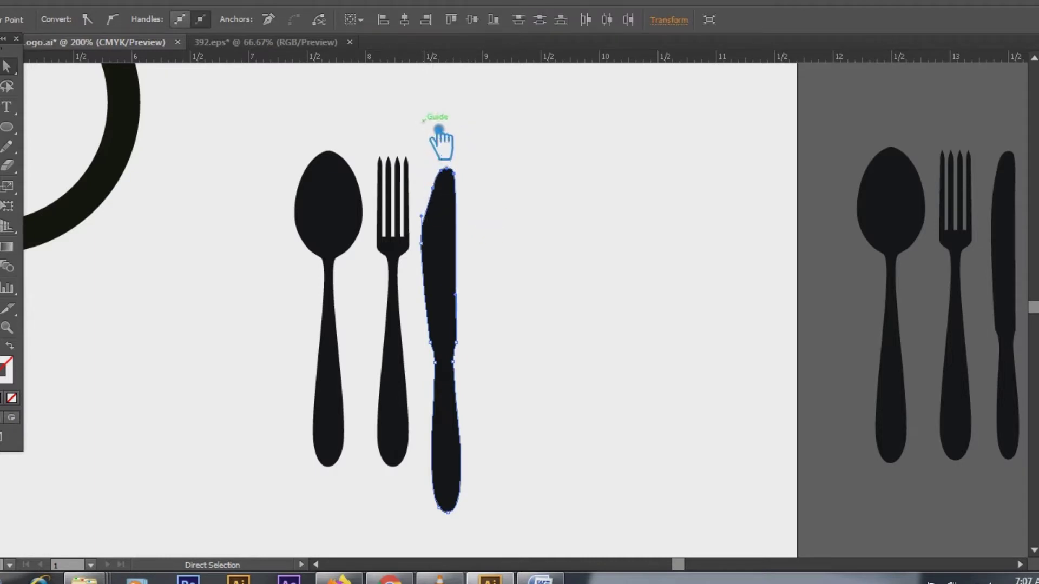
Reposition the anchor on the knife's curved blade edge to X 8.505 in, Y 5.5351 in to smooth the curve
{"action": "left_click", "coordinate": [421, 244]}
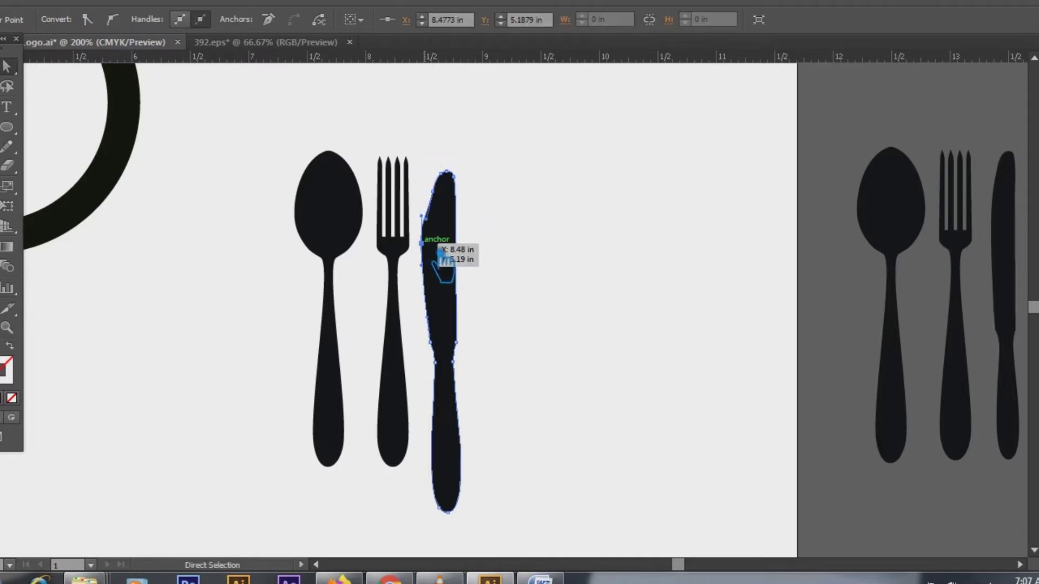
{"action": "key", "text": "Down"}
{"action": "key", "text": "Down"}
{"action": "key", "text": "Down"}
{"action": "key", "text": "Down"}
{"action": "key", "text": "Down"}
{"action": "key", "text": "Down"}
{"action": "key", "text": "Down"}
{"action": "key", "text": "Down"}
{"action": "key", "text": "Down"}
{"action": "key", "text": "Down"}
{"action": "key", "text": "Down"}
{"action": "key", "text": "Down"}
{"action": "key", "text": "Down"}
{"action": "key", "text": "Down"}
{"action": "key", "text": "Down"}
{"action": "key", "text": "Down"}
{"action": "key", "text": "Down"}
{"action": "key", "text": "Down"}
{"action": "key", "text": "Down"}
{"action": "key", "text": "Down"}
{"action": "key", "text": "Down"}
{"action": "key", "text": "Down"}
{"action": "left_click_drag", "start_coordinate": [422, 240], "coordinate": [422, 221]}
{"action": "left_click", "coordinate": [423, 269]}
{"action": "left_click", "coordinate": [438, 276]}
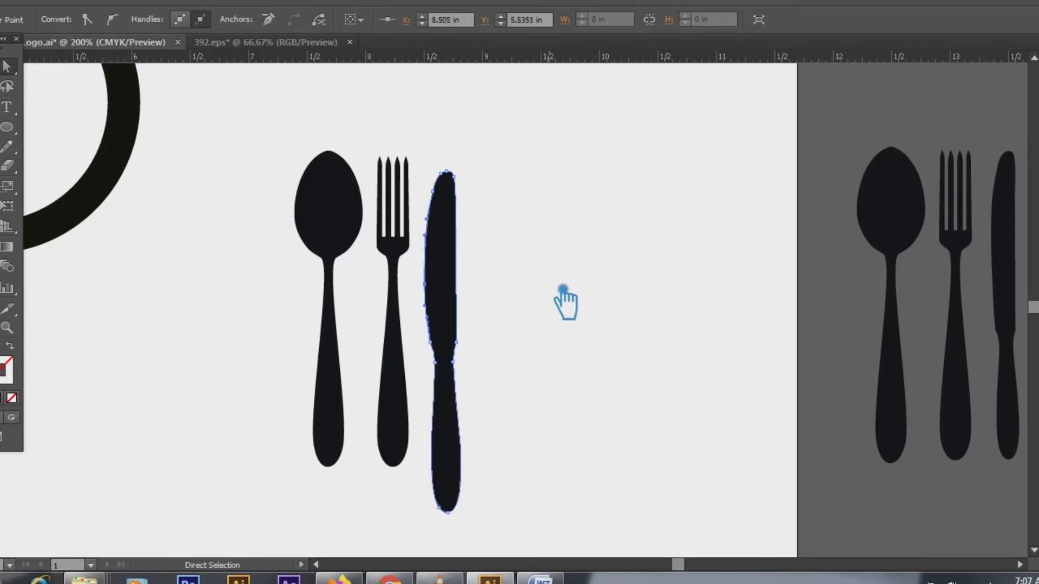
Delete the upper anchor on the knife's curved edge and raise the mid-blade anchor slightly
{"action": "key", "text": "minus"}
{"action": "left_click", "coordinate": [432, 192]}
{"action": "key", "text": "a"}
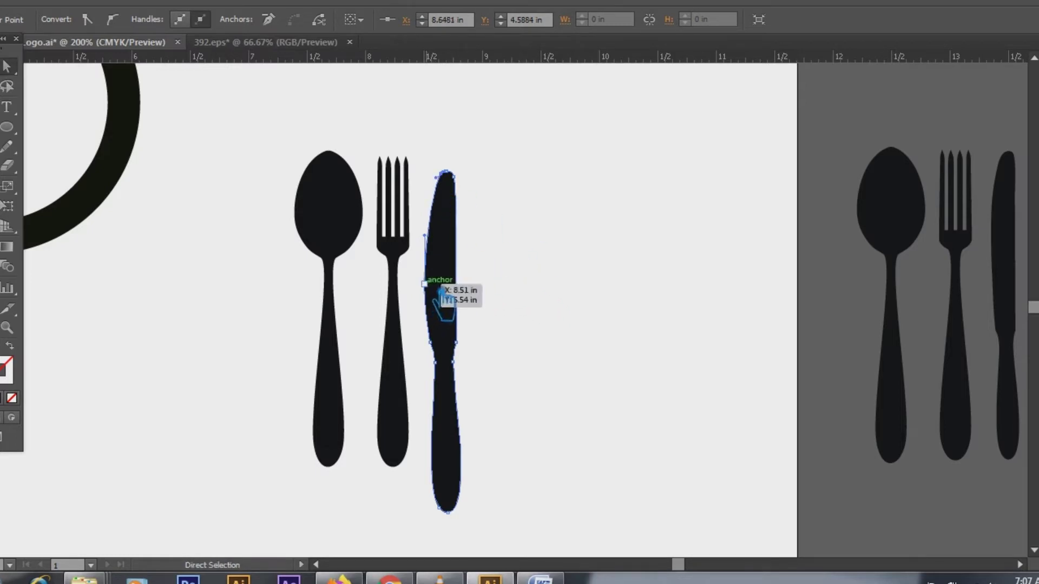
{"action": "left_click_drag", "start_coordinate": [425, 284], "coordinate": [425, 274]}
{"action": "left_click", "coordinate": [581, 298]}
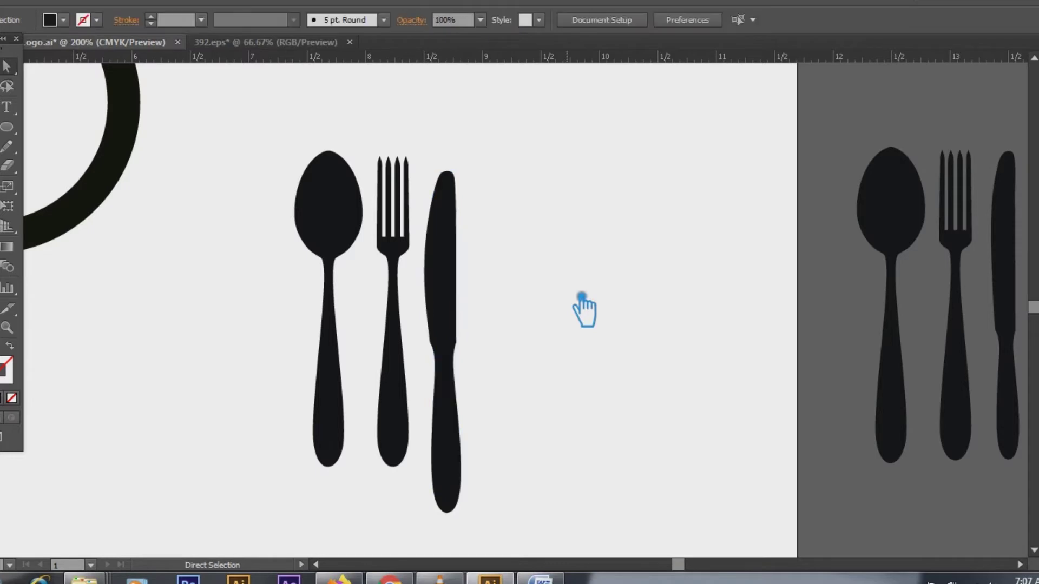
Align the spoon and fork with the reshaped knife along their bottom ends
{"action": "left_click", "coordinate": [461, 230]}
{"action": "left_click_drag", "start_coordinate": [540, 311], "coordinate": [331, 227]}
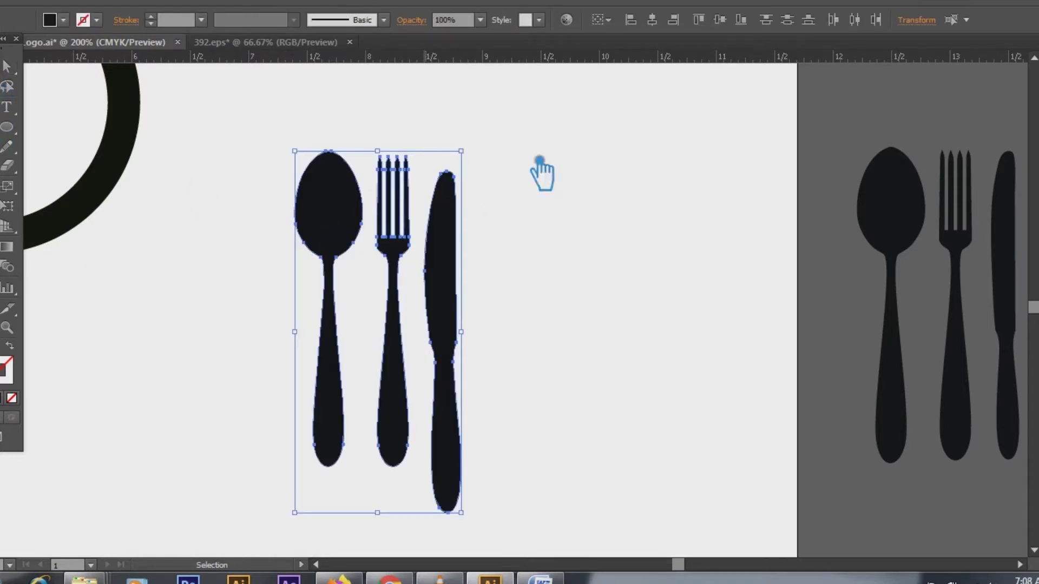
{"action": "left_click", "coordinate": [742, 21]}
{"action": "left_click", "coordinate": [590, 228]}
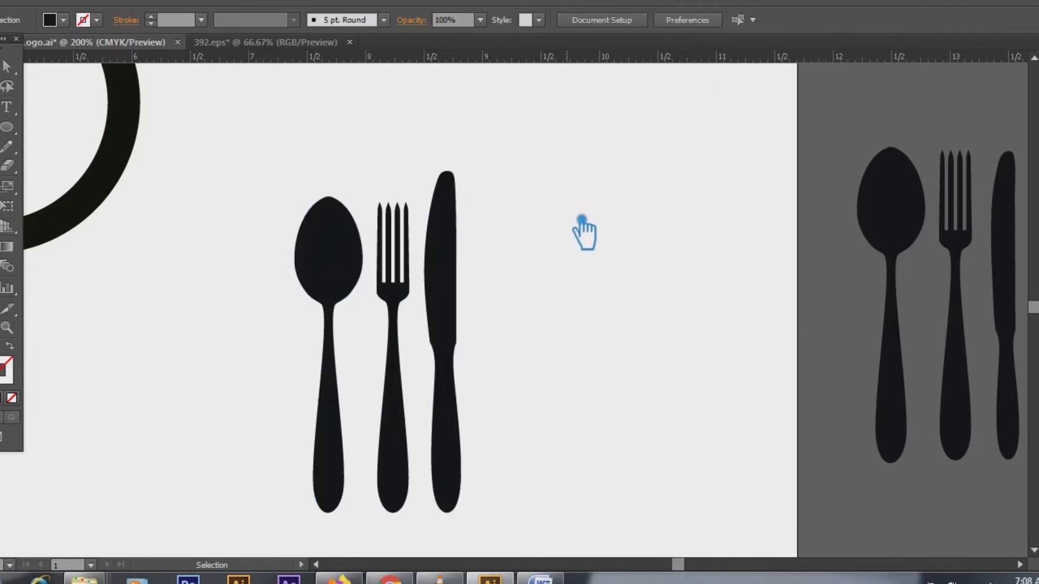
Show the guides and move all three utensils up until the spoon's top meets the upper horizontal guide
{"action": "left_click", "coordinate": [327, 246]}
{"action": "left_click", "coordinate": [377, 75]}
{"action": "left_click_drag", "start_coordinate": [349, 60], "coordinate": [340, 196]}
{"action": "key", "text": "ctrl+semicolon"}
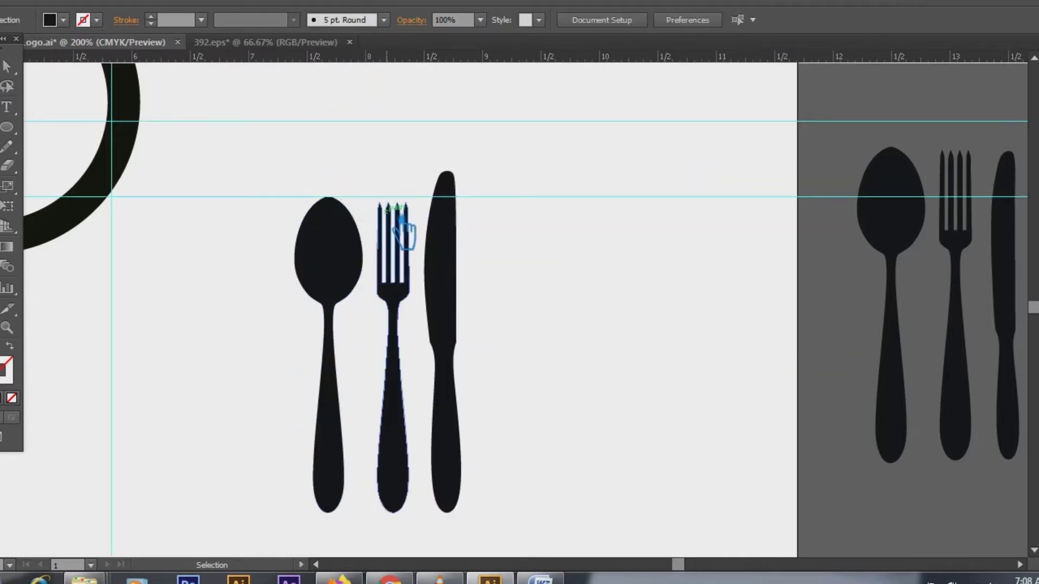
{"action": "key", "text": "ctrl+z"}
{"action": "left_click_drag", "start_coordinate": [496, 318], "coordinate": [338, 158]}
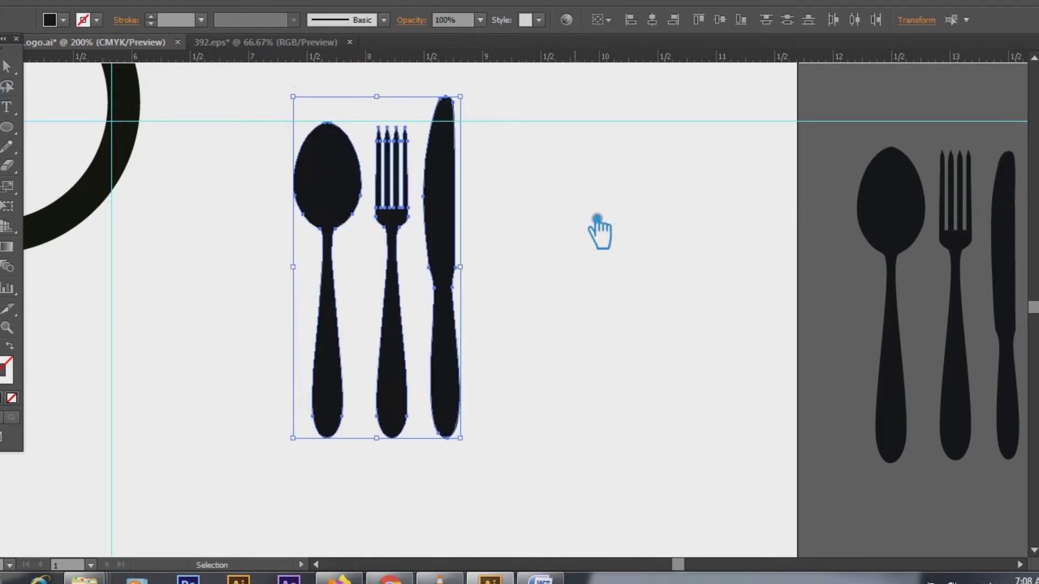
{"action": "left_click", "coordinate": [566, 212]}
Move the fork up slightly so the tips of its tines touch the horizontal guide
{"action": "left_click", "coordinate": [397, 165]}
{"action": "right_click", "coordinate": [385, 158]}
{"action": "left_click", "coordinate": [625, 406]}
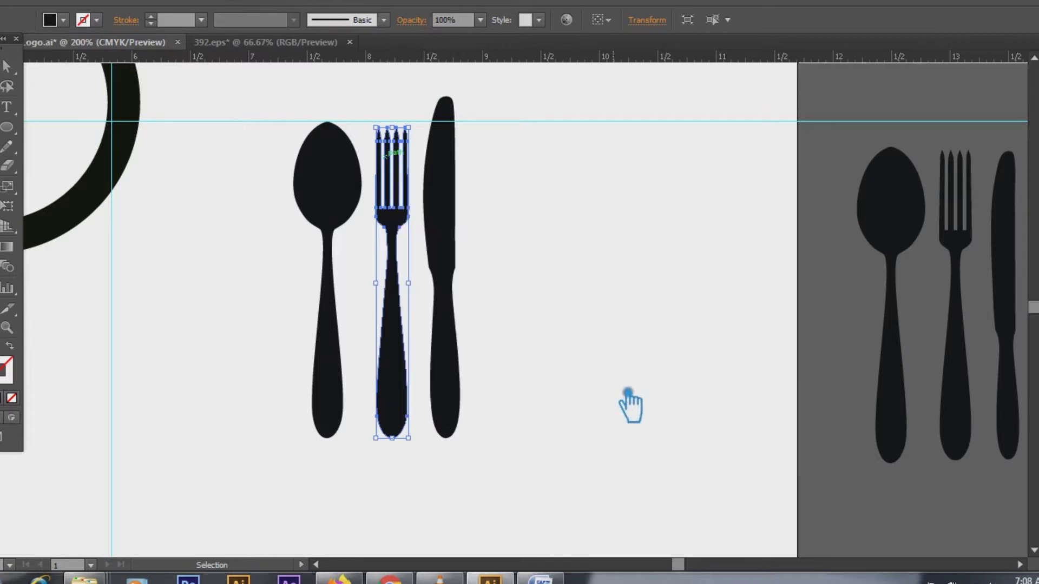
{"action": "left_click_drag", "start_coordinate": [407, 236], "coordinate": [407, 230]}
{"action": "left_click", "coordinate": [588, 216]}
Lower the knife's tip anchor points to the horizontal guide, keeping its handle end in place
{"action": "left_click", "coordinate": [459, 172]}
{"action": "key", "text": "a"}
{"action": "left_click", "coordinate": [435, 91]}
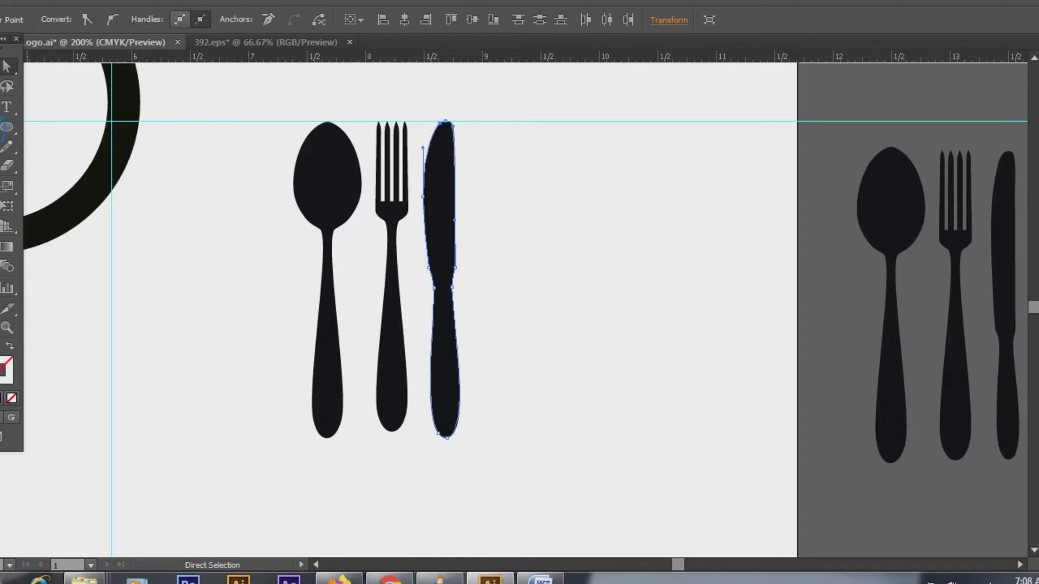
Delete the anchor point at the base of the knife's straight blade edge to smooth it into the handle
{"action": "key", "text": "minus"}
{"action": "left_click", "coordinate": [456, 267]}
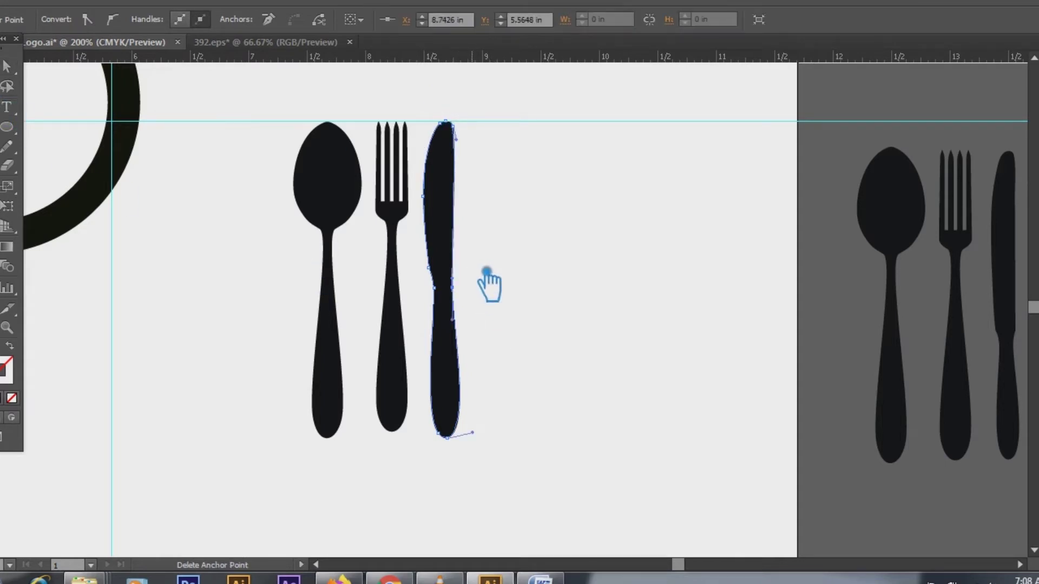
{"action": "key", "text": "v"}
{"action": "left_click", "coordinate": [566, 264]}
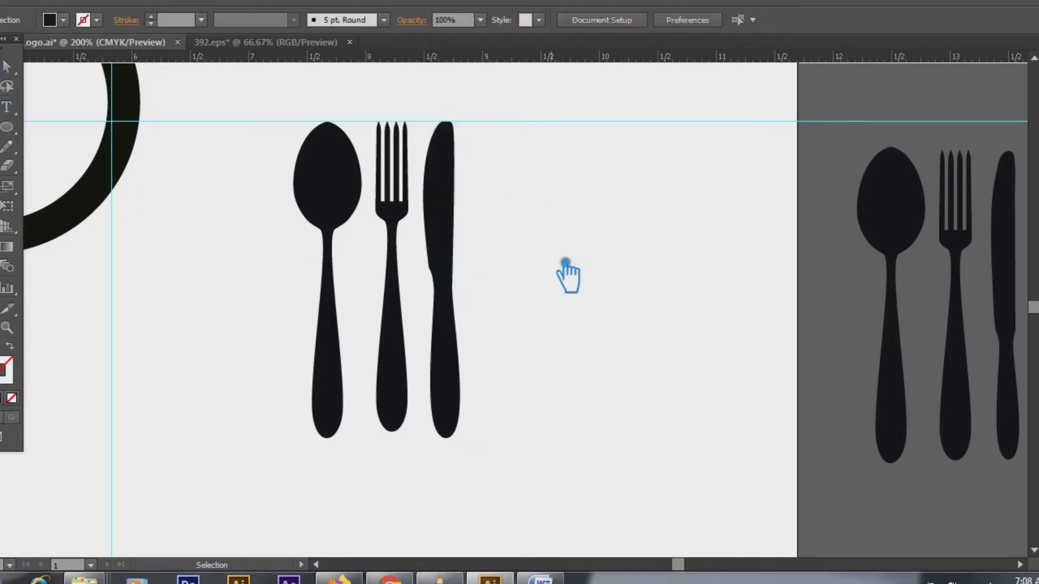
Duplicate the three edited utensils outside the artboard, next to the original cutlery set
{"action": "key", "text": "ctrl+minus"}
{"action": "left_click_drag", "start_coordinate": [553, 266], "coordinate": [338, 142]}
{"action": "left_click_drag", "start_coordinate": [392, 213], "coordinate": [956, 230]}
{"action": "left_click", "coordinate": [592, 297]}
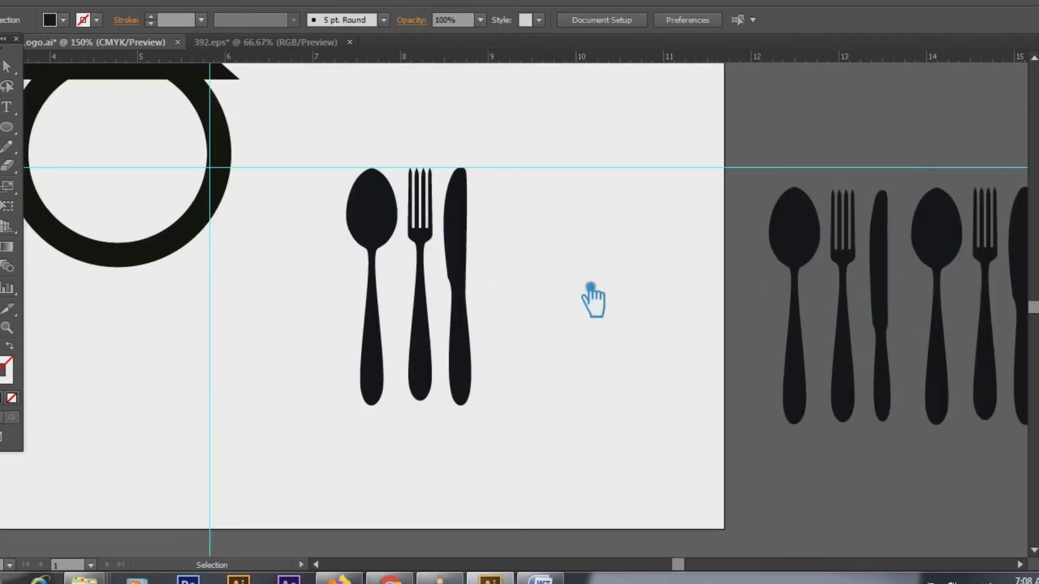
{"action": "left_click_drag", "start_coordinate": [591, 297], "coordinate": [783, 362]}
{"action": "key", "text": "a"}
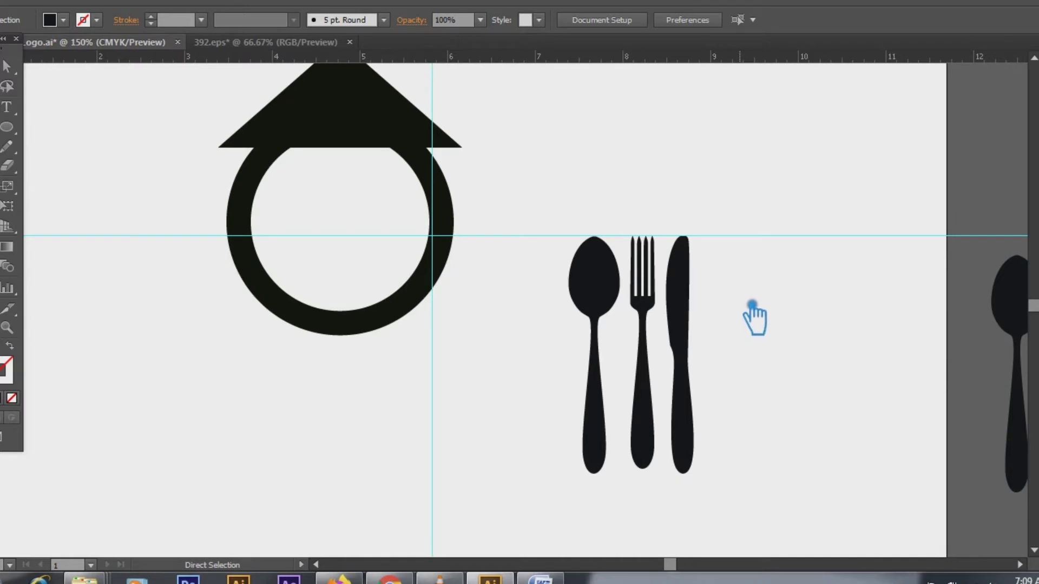
Save the document and move the spoon, fork and knife from the open artboard area onto the ring
{"action": "key", "text": "ctrl+s"}
{"action": "key", "text": "s"}
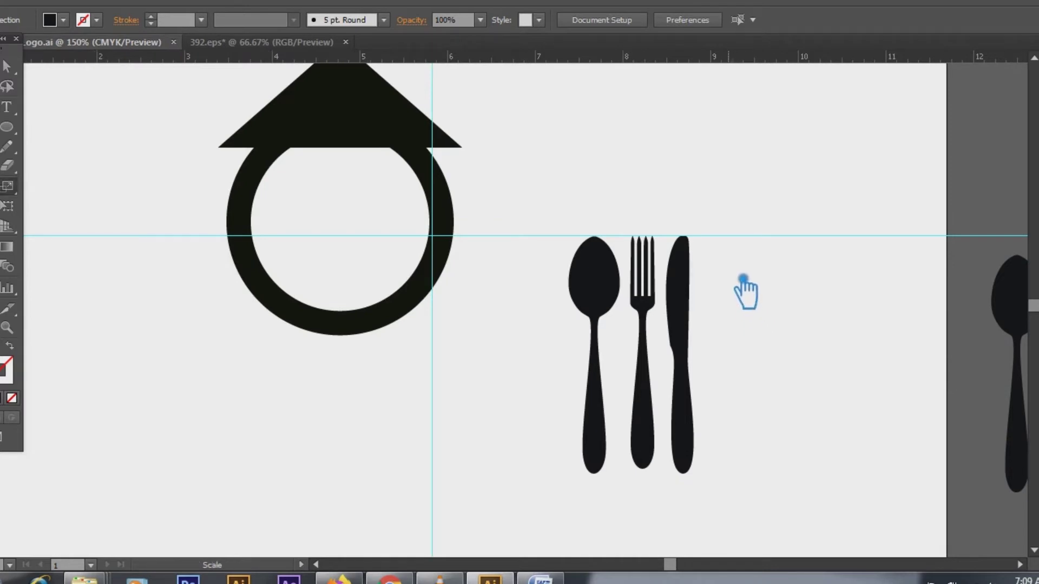
{"action": "left_click_drag", "start_coordinate": [611, 286], "coordinate": [315, 217]}
Reflect the three utensils across the vertical axis so the knife sits first and the spoon last
{"action": "right_click", "coordinate": [303, 198]}
{"action": "mouse_move", "coordinate": [407, 410]}
{"action": "left_click", "coordinate": [545, 456]}
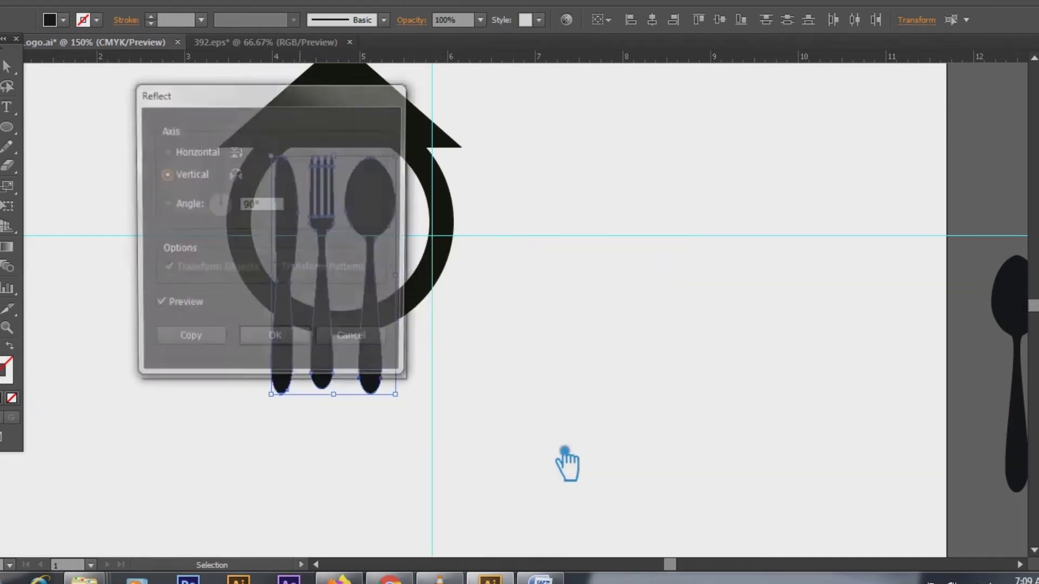
{"action": "key", "text": "Escape"}
{"action": "left_click", "coordinate": [543, 302]}
Align the knife, fork and spoon by their bottom edges and distribute them evenly by their horizontal centres
{"action": "left_click", "coordinate": [396, 233]}
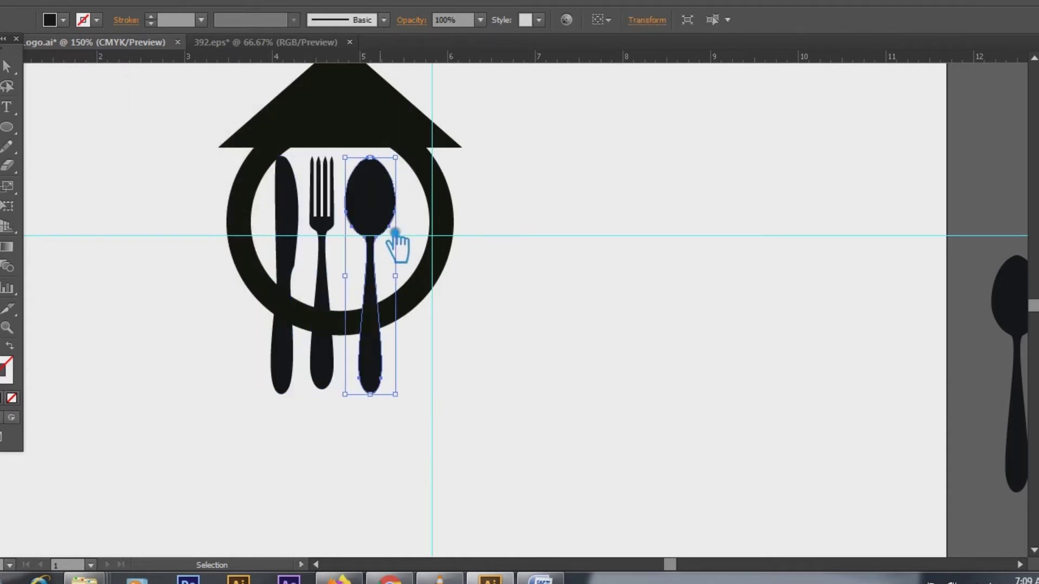
{"action": "left_click", "coordinate": [337, 226], "text": "shift"}
{"action": "left_click", "coordinate": [292, 230], "text": "shift"}
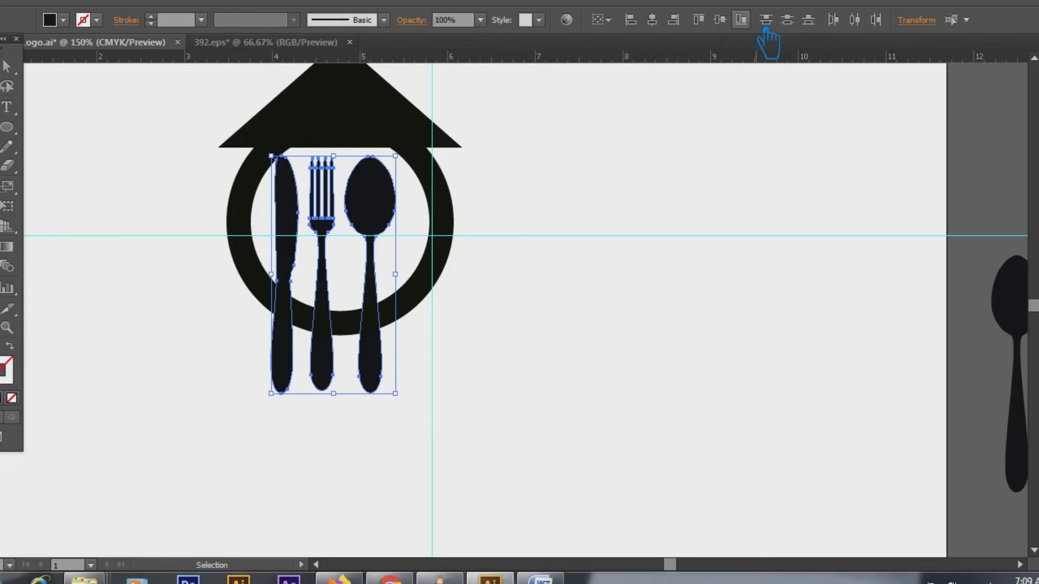
{"action": "left_click", "coordinate": [854, 19]}
Nudge the three utensils sideways until the fork is centred in the ring
{"action": "key", "text": "Right"}
{"action": "key", "text": "Right"}
{"action": "key", "text": "Right"}
{"action": "key", "text": "Right"}
{"action": "key", "text": "Right"}
{"action": "key", "text": "Right"}
{"action": "key", "text": "Right"}
{"action": "key", "text": "Right"}
{"action": "key", "text": "Right"}
{"action": "key", "text": "Right"}
{"action": "key", "text": "Right"}
{"action": "key", "text": "Right"}
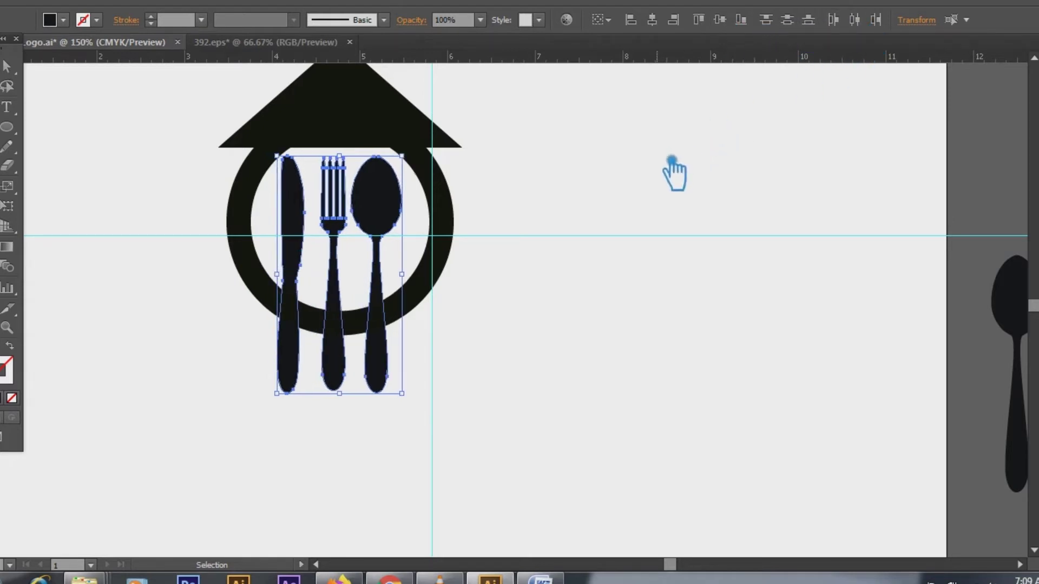
{"action": "left_click", "coordinate": [639, 195]}
{"action": "left_click", "coordinate": [453, 208]}
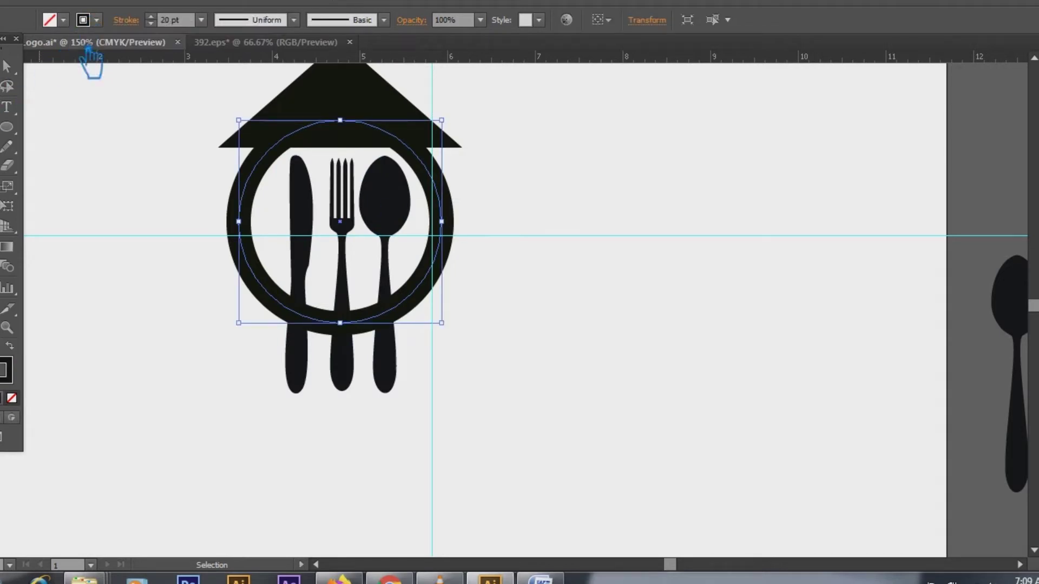
{"action": "left_click", "coordinate": [85, 4]}
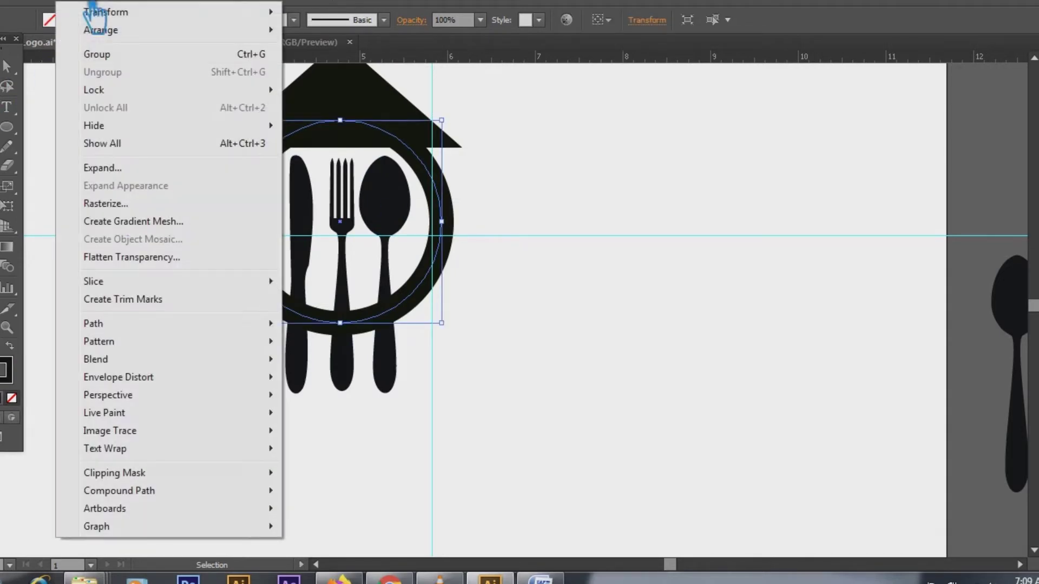
{"action": "left_click", "coordinate": [127, 169]}
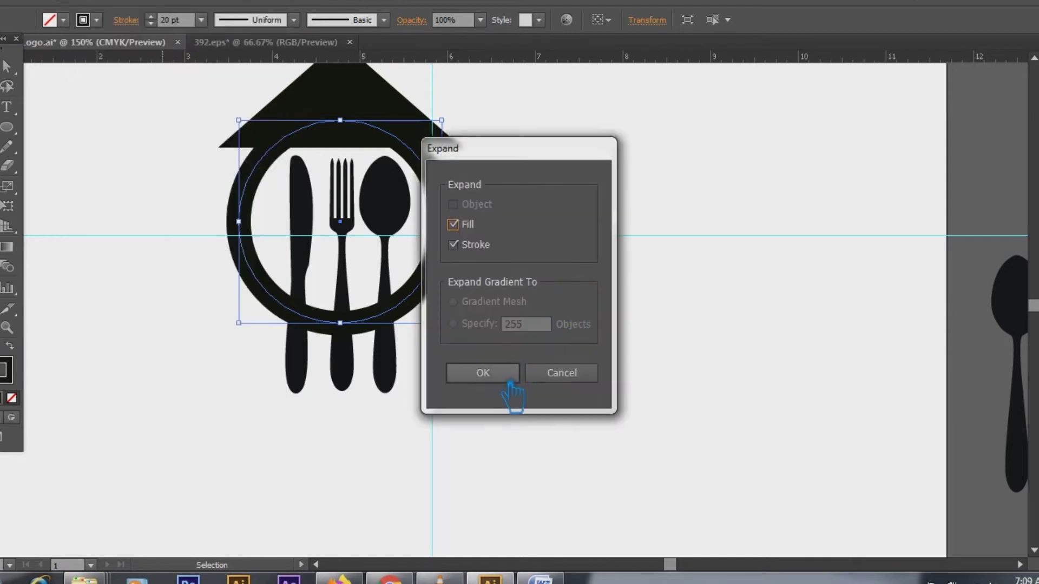
{"action": "left_click", "coordinate": [585, 379]}
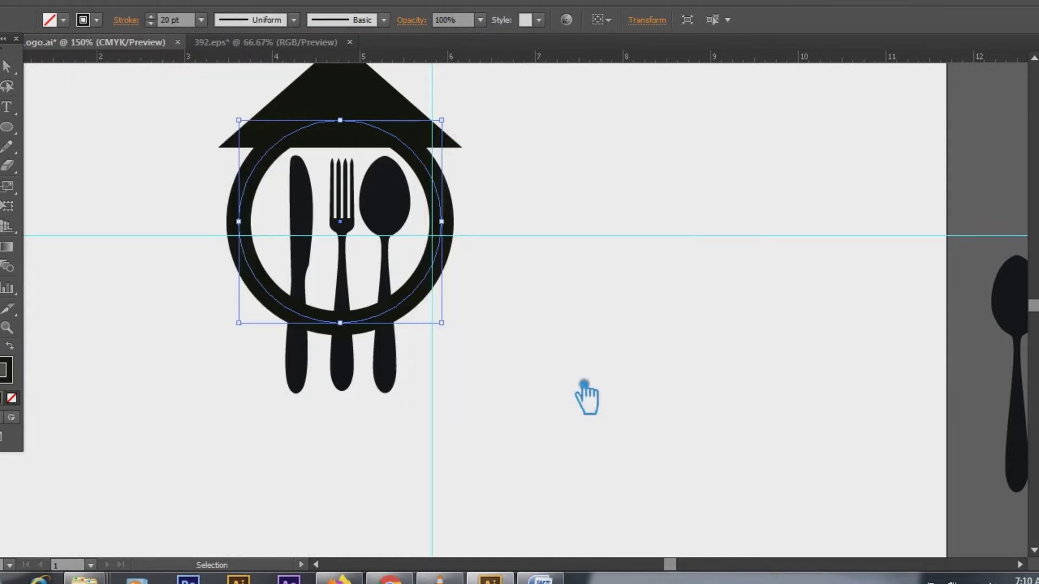
Reduce the ring's stroke weight slightly and expand its fill and stroke into an outlined shape
{"action": "scroll", "coordinate": [167, 27], "scroll_direction": "down", "scroll_amount": 2}
{"action": "left_click", "coordinate": [100, 4]}
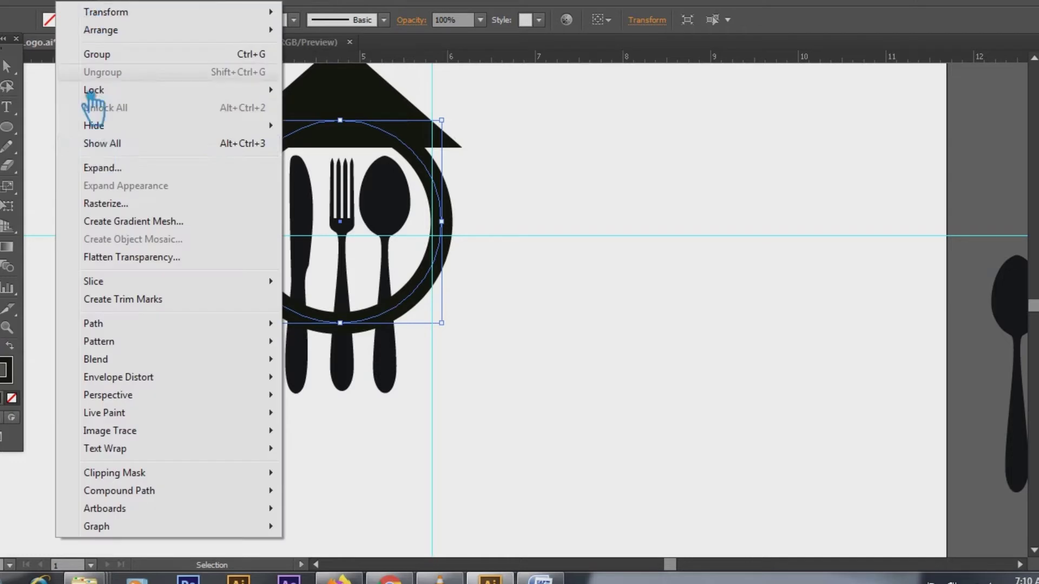
{"action": "left_click", "coordinate": [104, 167]}
{"action": "left_click", "coordinate": [483, 371]}
{"action": "left_click_drag", "start_coordinate": [513, 132], "coordinate": [246, 107]}
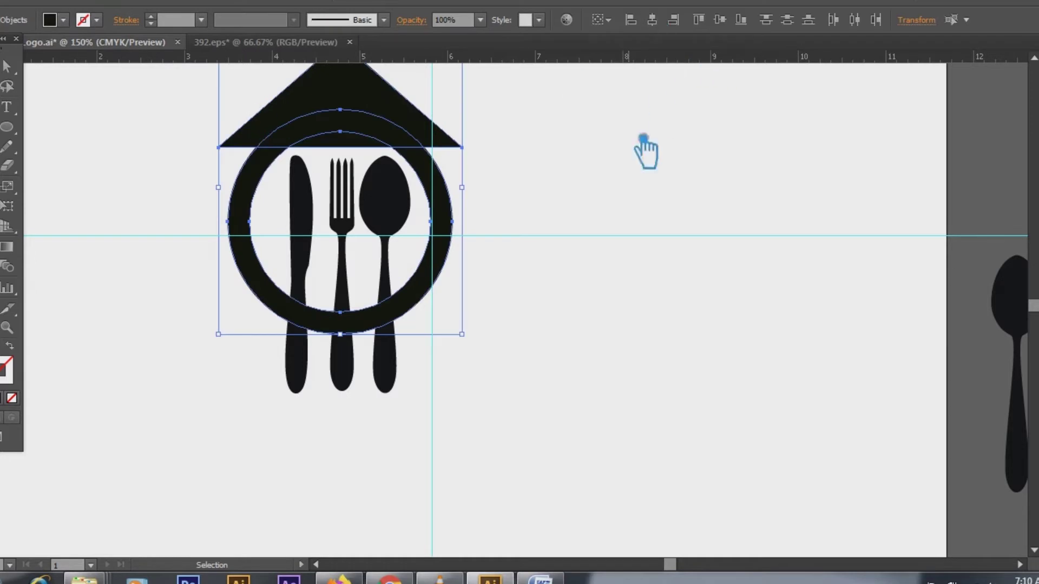
{"action": "left_click", "coordinate": [642, 134]}
Group the knife, fork and spoon inside the ring and hide them
{"action": "left_click", "coordinate": [382, 208]}
{"action": "left_click", "coordinate": [343, 229], "text": "shift"}
{"action": "left_click", "coordinate": [307, 236], "text": "shift"}
{"action": "key", "text": "v"}
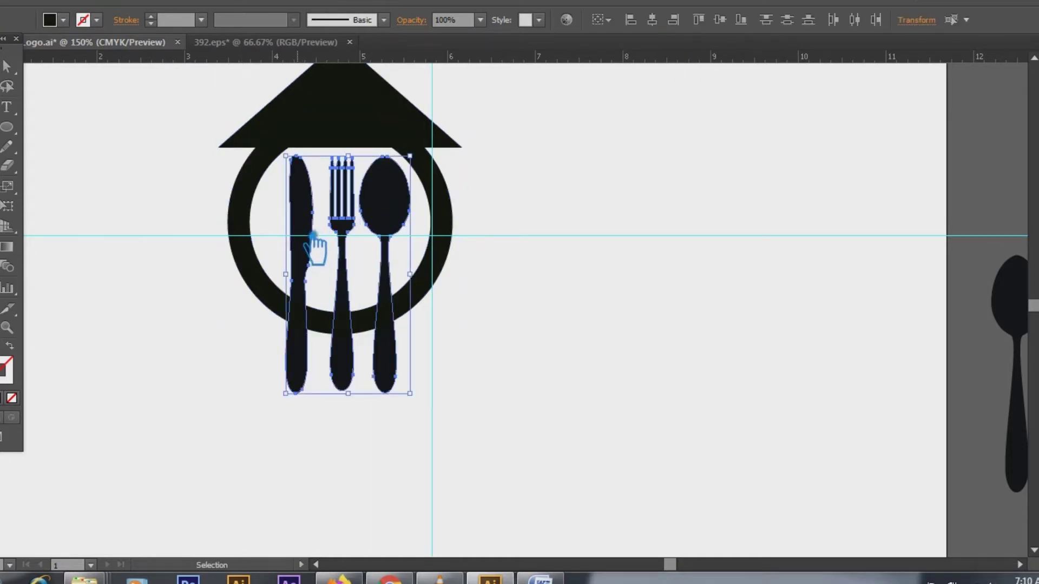
{"action": "key", "text": "ctrl+g"}
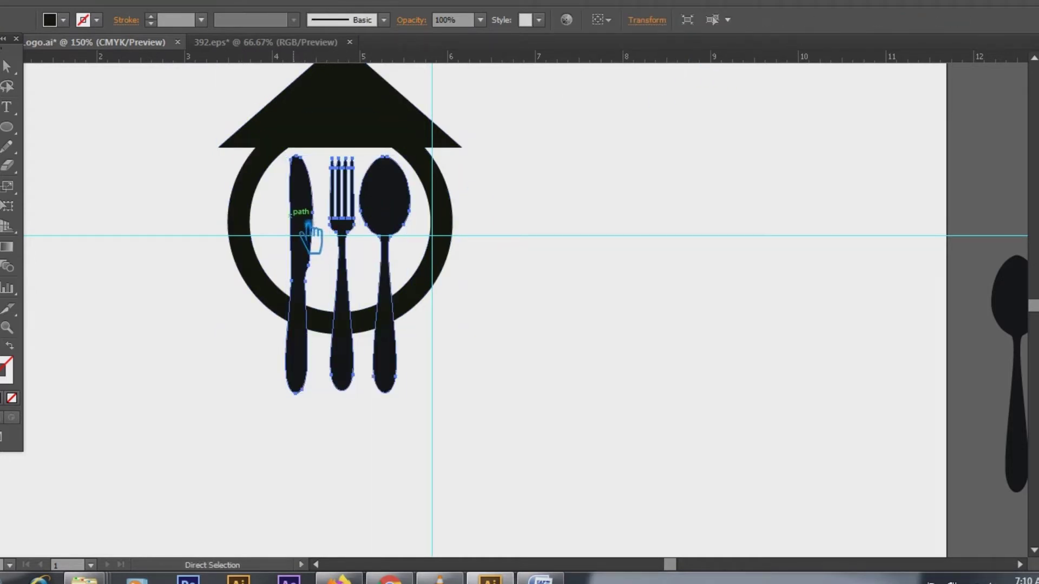
{"action": "key", "text": "ctrl+x"}
Divide the roof triangle and the ring at their overlaps with Pathfinder
{"action": "key", "text": "v"}
{"action": "left_click_drag", "start_coordinate": [516, 220], "coordinate": [290, 139]}
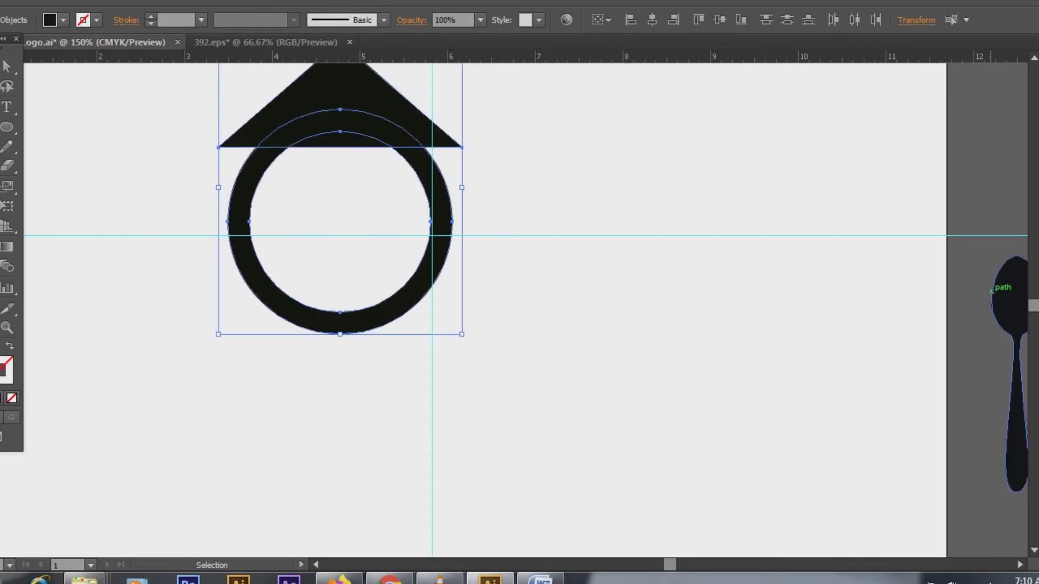
{"action": "key", "text": "ctrl+shift+F9"}
{"action": "left_click", "coordinate": [872, 454]}
{"action": "left_click", "coordinate": [1013, 377]}
{"action": "left_click", "coordinate": [495, 204]}
Ungroup the divided roof and ring pieces and remove the roof section that fills the top of the ring's opening
{"action": "right_click", "coordinate": [380, 126]}
{"action": "left_click", "coordinate": [443, 222]}
{"action": "left_click", "coordinate": [358, 153]}
{"action": "left_click", "coordinate": [535, 173]}
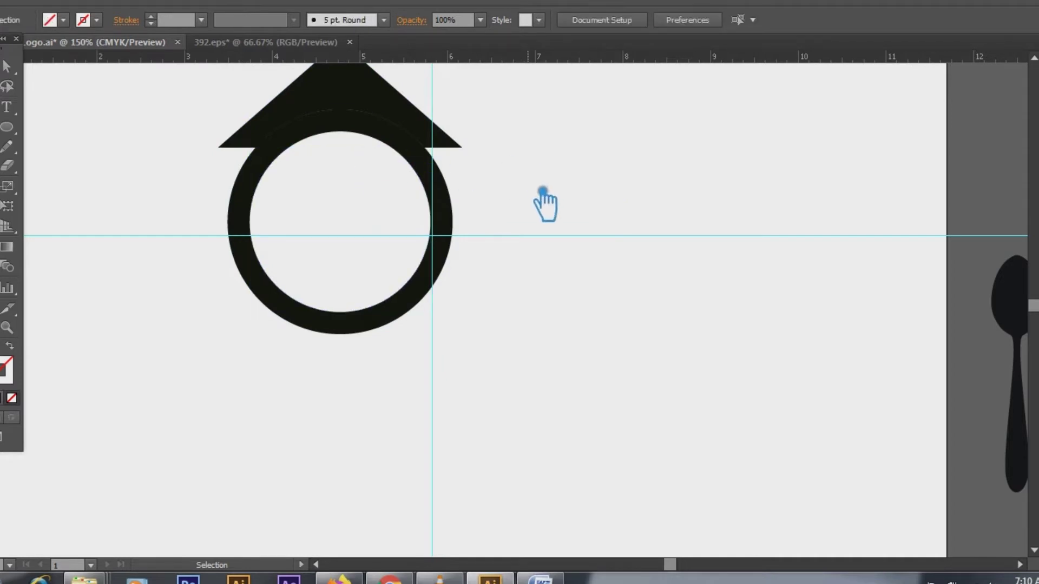
{"action": "key", "text": "space"}
{"action": "left_click_drag", "start_coordinate": [542, 186], "coordinate": [559, 243]}
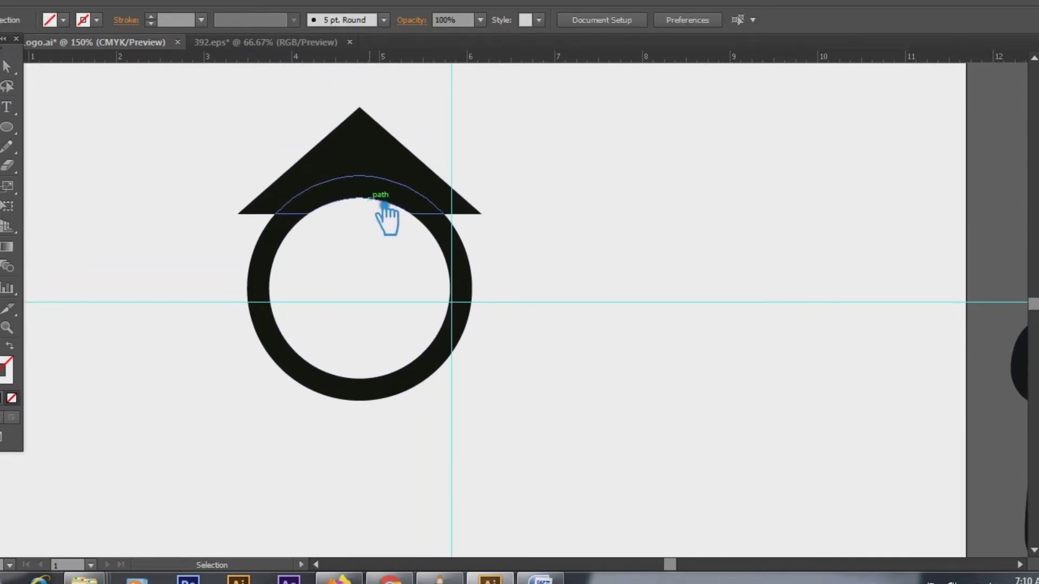
{"action": "left_click", "coordinate": [377, 200]}
{"action": "left_click", "coordinate": [580, 247]}
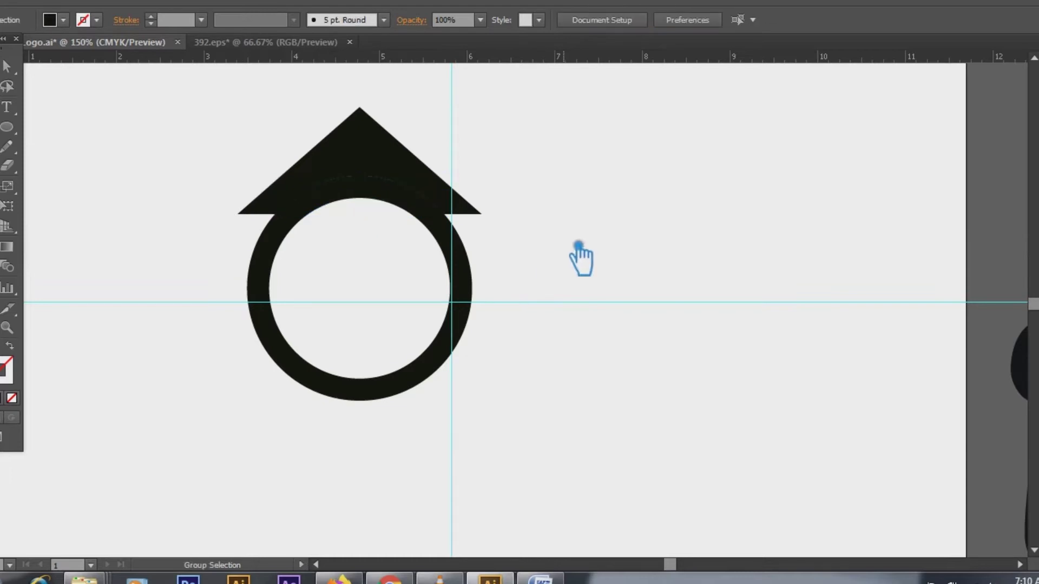
Show all hidden objects and clear the stray artwork from around the house-and-cutlery logo
{"action": "key", "text": "ctrl+alt+3"}
{"action": "left_click", "coordinate": [612, 242]}
{"action": "left_click", "coordinate": [101, 193]}
{"action": "key", "text": "space"}
{"action": "left_click_drag", "start_coordinate": [174, 195], "coordinate": [602, 220]}
{"action": "left_click_drag", "start_coordinate": [455, 256], "coordinate": [374, 428]}
{"action": "left_click", "coordinate": [425, 419]}
{"action": "key", "text": "space"}
{"action": "left_click_drag", "start_coordinate": [563, 411], "coordinate": [241, 389]}
{"action": "left_click", "coordinate": [400, 308]}
{"action": "key", "text": "Delete"}
{"action": "left_click_drag", "start_coordinate": [702, 266], "coordinate": [688, 283]}
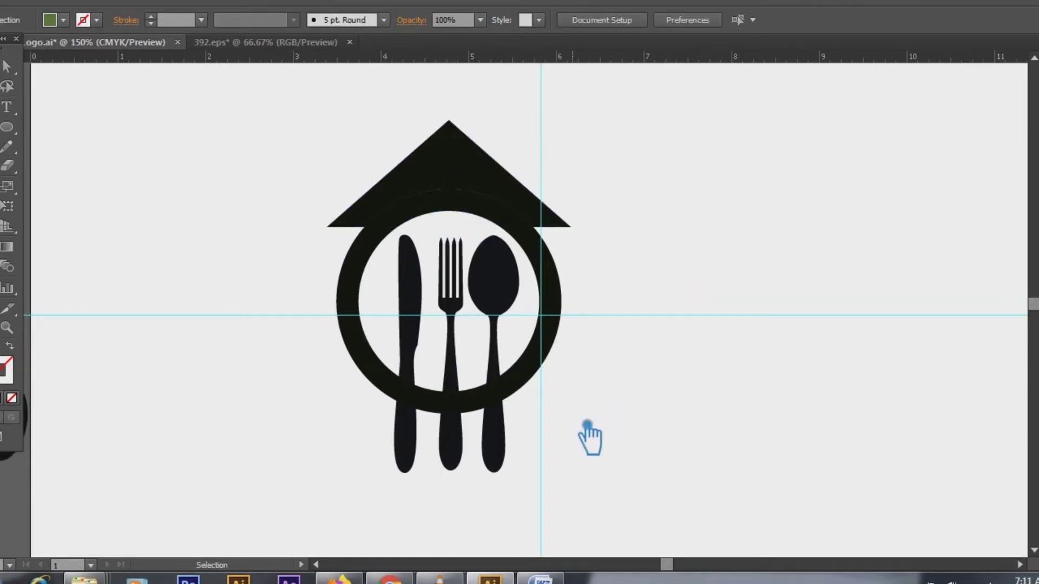
Divide the ring and the three utensils at their overlaps with Pathfinder
{"action": "left_click_drag", "start_coordinate": [593, 435], "coordinate": [336, 325]}
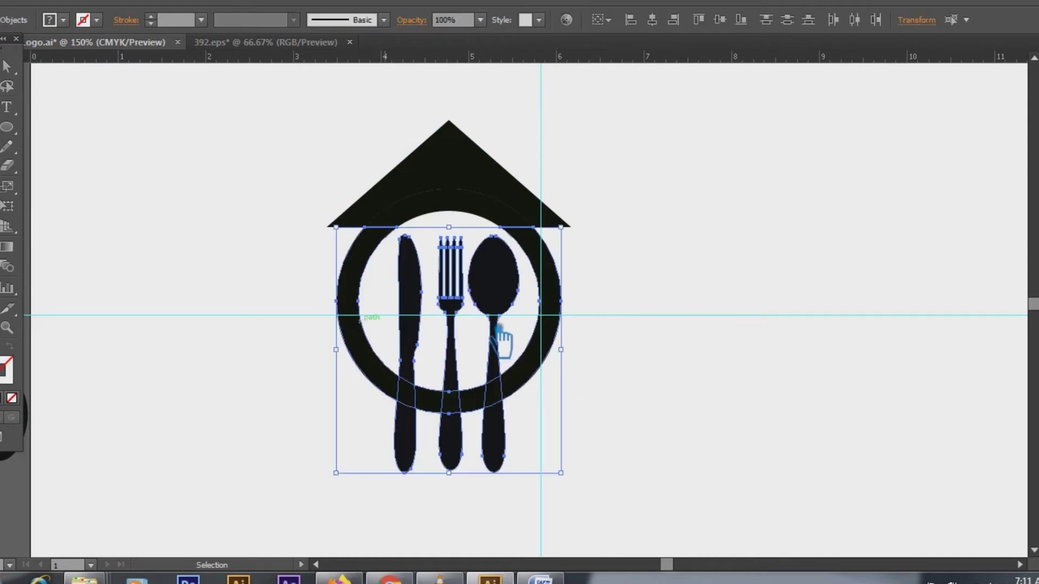
{"action": "left_click", "coordinate": [896, 419]}
{"action": "left_click_drag", "start_coordinate": [549, 424], "coordinate": [385, 378]}
{"action": "left_click", "coordinate": [1037, 381]}
{"action": "left_click", "coordinate": [873, 454]}
{"action": "left_click", "coordinate": [1037, 381]}
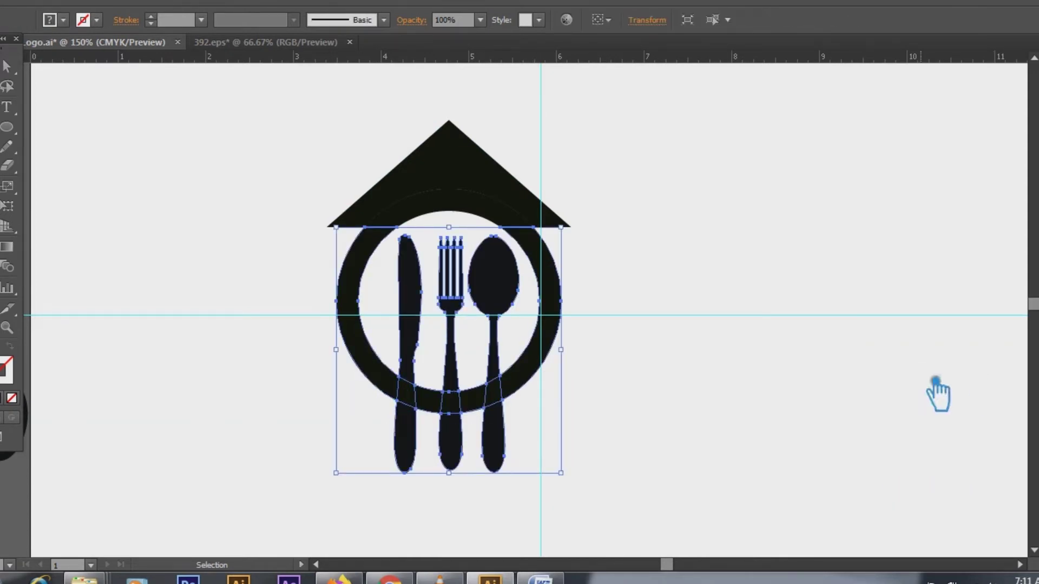
Ungroup the divided pieces and delete the spoon, fork and knife handle ends that protrude below the ring
{"action": "right_click", "coordinate": [491, 387]}
{"action": "left_click", "coordinate": [553, 484]}
{"action": "left_click", "coordinate": [565, 459]}
{"action": "left_click", "coordinate": [498, 452]}
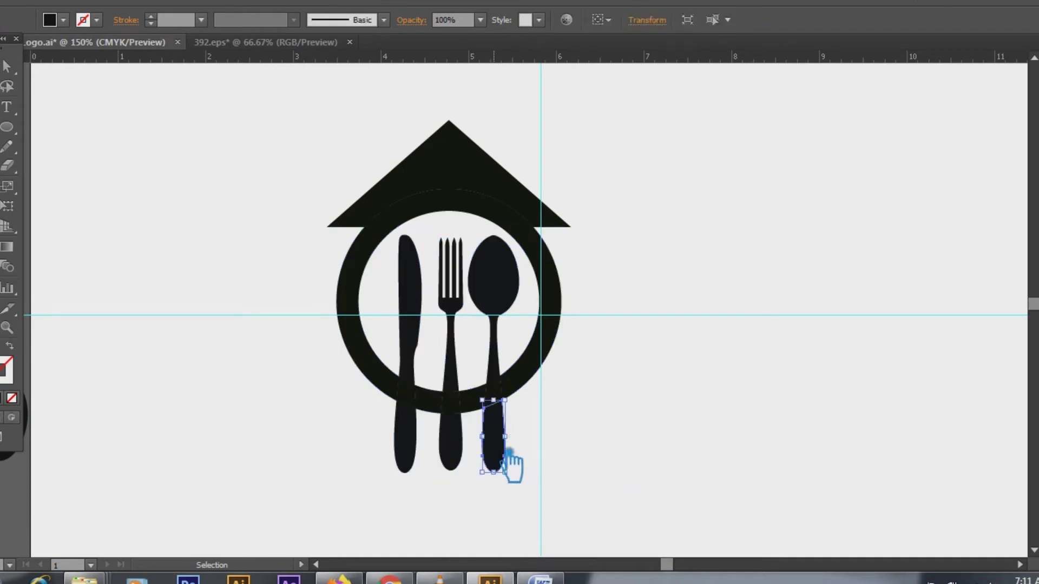
{"action": "key", "text": "Delete"}
{"action": "left_click", "coordinate": [457, 454]}
{"action": "key", "text": "Delete"}
{"action": "left_click", "coordinate": [411, 450]}
{"action": "key", "text": "Delete"}
Try deleting the ring segment between the knife and fork handles
{"action": "left_click", "coordinate": [432, 405]}
{"action": "key", "text": "Delete"}
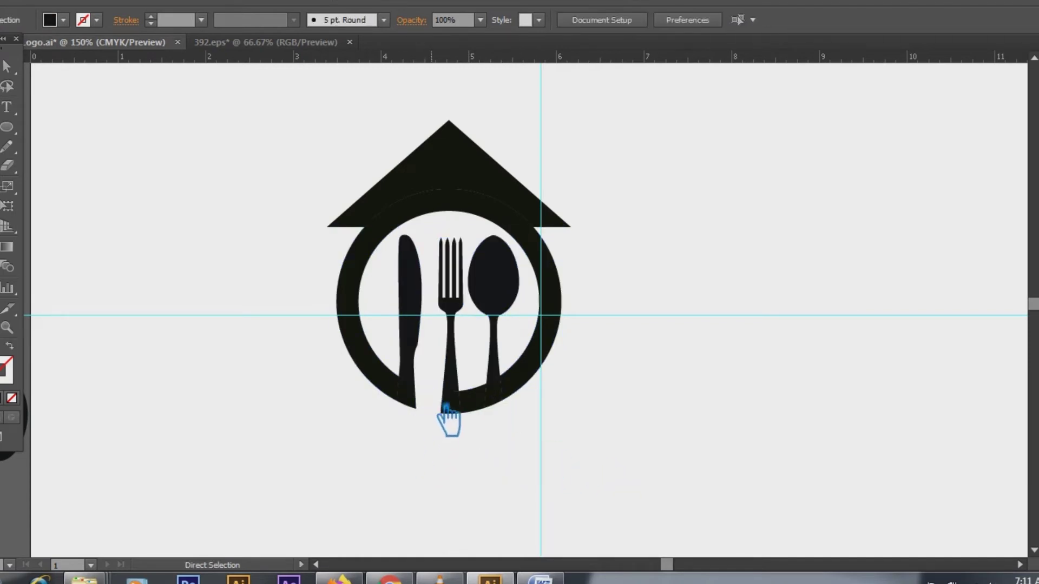
{"action": "key", "text": "ctrl+z"}
{"action": "left_click", "coordinate": [661, 399]}
Try deleting the upper arc of the ring where it overlaps the roof
{"action": "left_click", "coordinate": [467, 208]}
{"action": "key", "text": "Delete"}
{"action": "key", "text": "v"}
{"action": "key", "text": "ctrl+a"}
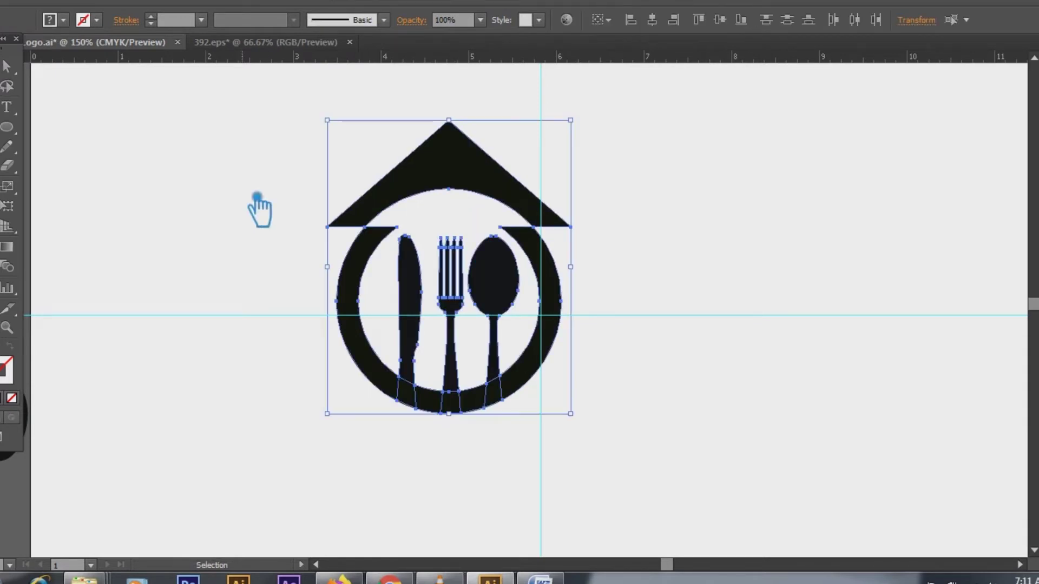
{"action": "left_click", "coordinate": [717, 222]}
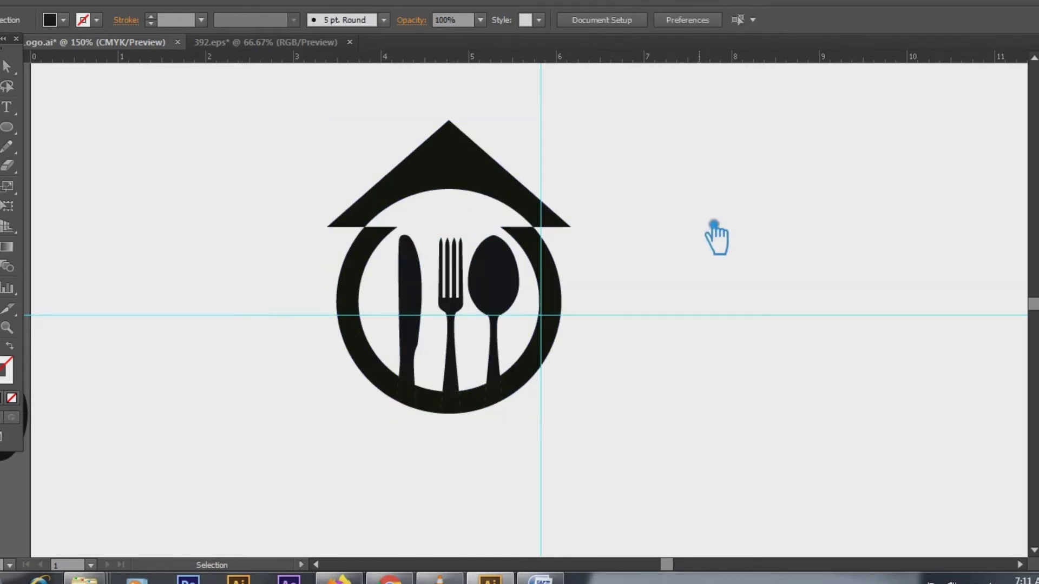
{"action": "key", "text": "ctrl+z"}
{"action": "left_click", "coordinate": [704, 223]}
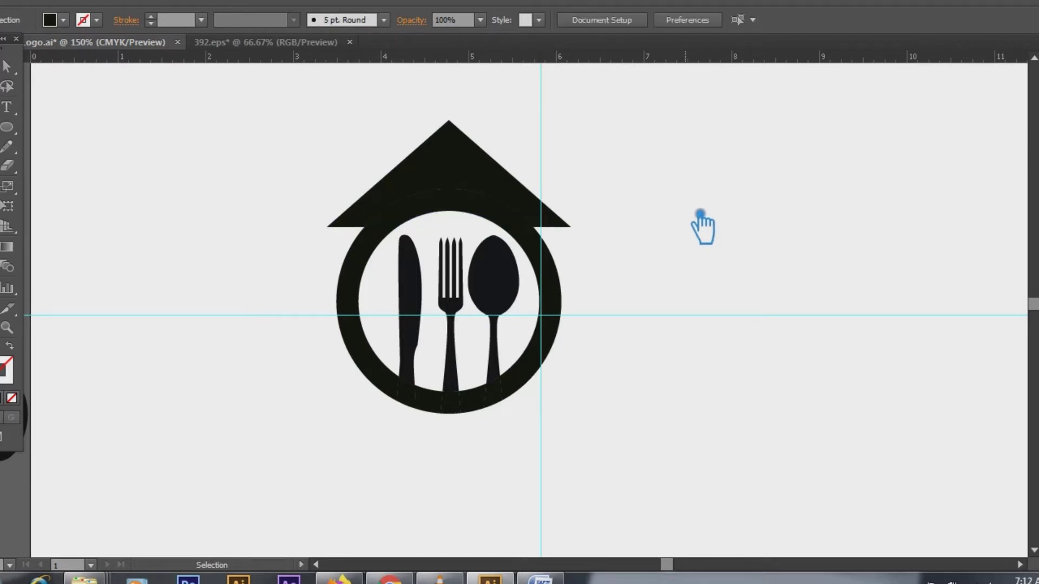
Duplicate the single black leaf below the Rainbow Restaurant artwork and place the copy above the roof's right slope
{"action": "key", "text": "ctrl+minus"}
{"action": "key", "text": "ctrl+minus"}
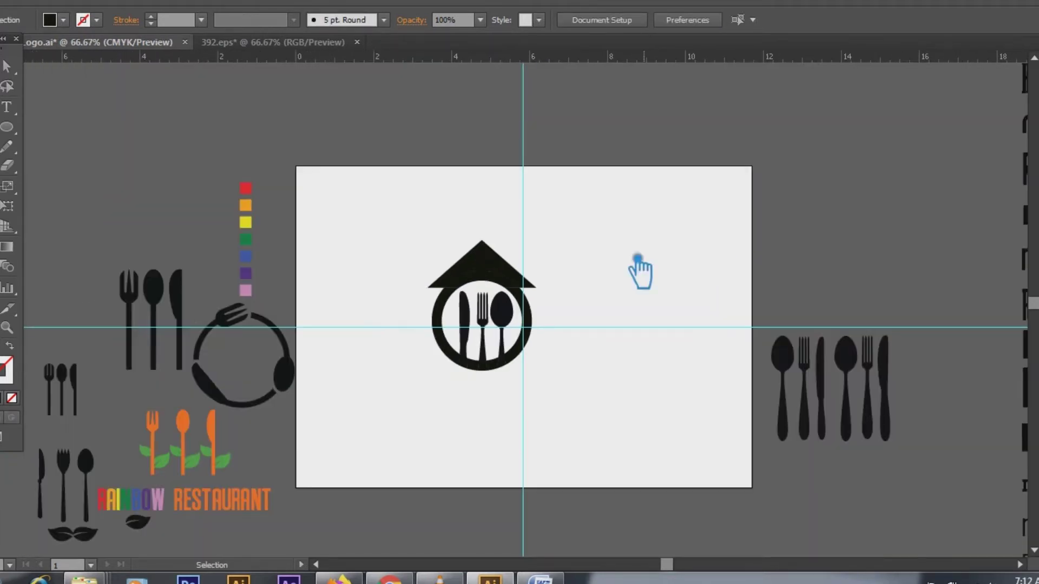
{"action": "left_click_drag", "start_coordinate": [151, 534], "coordinate": [539, 246]}
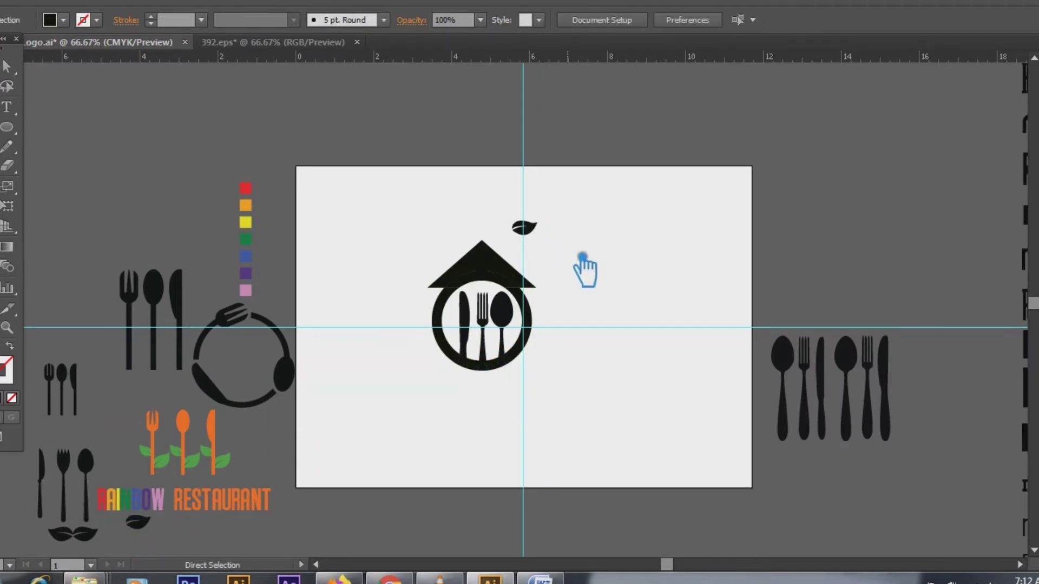
{"action": "key", "text": "ctrl+plus"}
{"action": "key", "text": "ctrl+plus"}
{"action": "key", "text": "ctrl+plus"}
{"action": "key", "text": "ctrl+plus"}
{"action": "key", "text": "ctrl+minus"}
{"action": "key", "text": "ctrl+minus"}
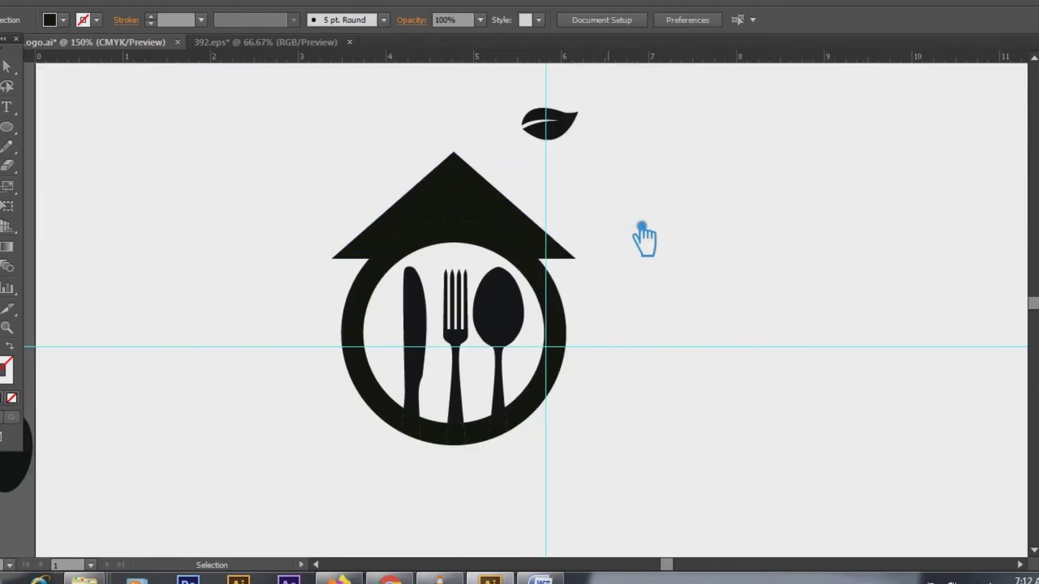
Enlarge and rotate the leaf copy and place it over the roof's right corner, against the ring
{"action": "left_click_drag", "start_coordinate": [636, 198], "coordinate": [596, 232]}
{"action": "mouse_move", "coordinate": [533, 167]}
{"action": "left_mouse_down"}
{"action": "mouse_move", "coordinate": [547, 239]}
{"action": "mouse_move", "coordinate": [542, 186]}
{"action": "left_mouse_up"}
{"action": "left_click", "coordinate": [576, 211]}
{"action": "left_click_drag", "start_coordinate": [535, 243], "coordinate": [644, 325]}
{"action": "left_click_drag", "start_coordinate": [602, 317], "coordinate": [602, 339]}
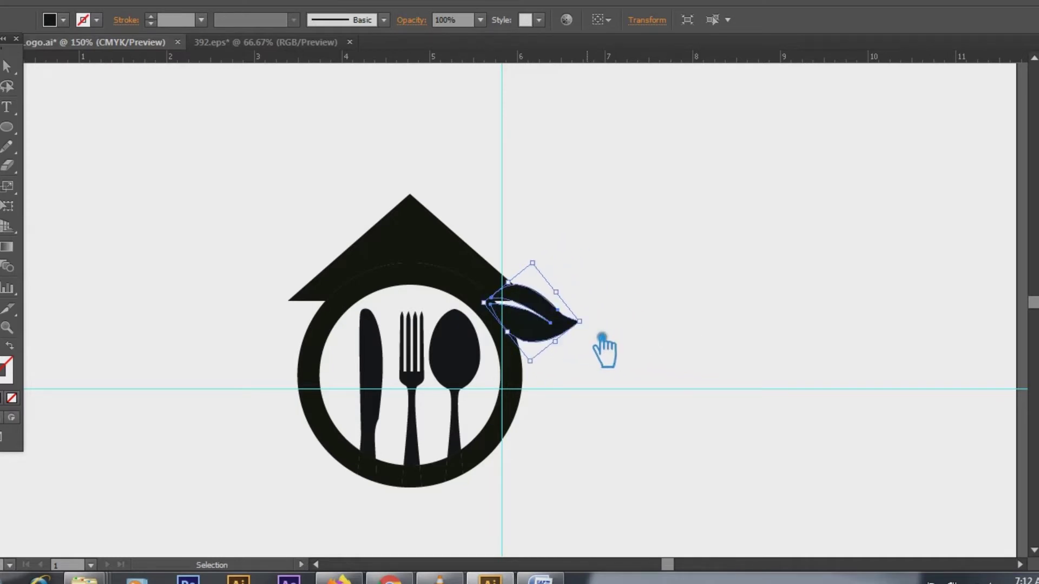
Try rotating the leaf about its stem end so it points up and outward, and delete it
{"action": "key", "text": "r"}
{"action": "left_click_drag", "start_coordinate": [616, 325], "coordinate": [568, 291]}
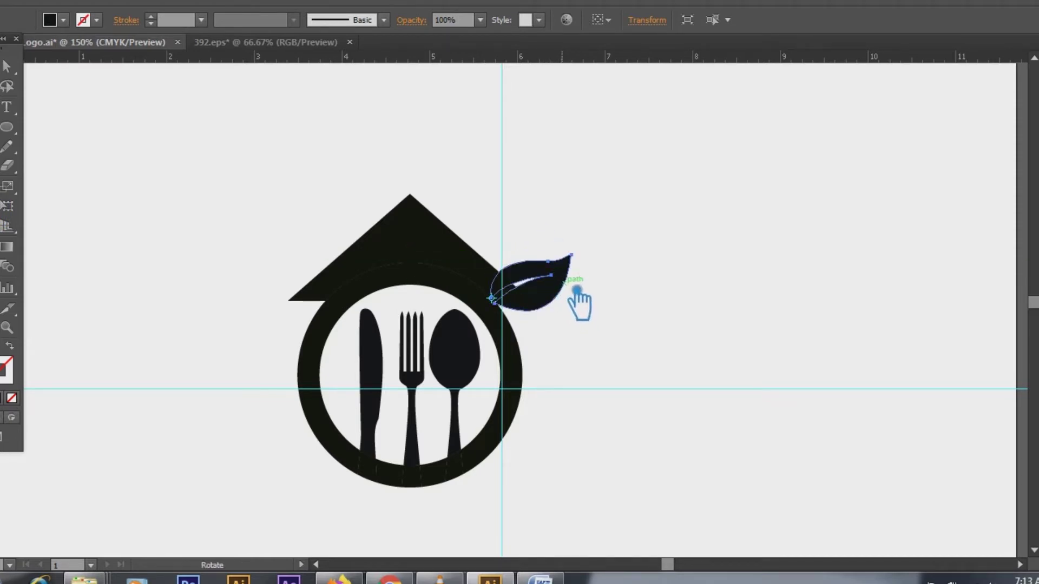
{"action": "left_click_drag", "start_coordinate": [567, 292], "coordinate": [560, 271]}
{"action": "key", "text": "Delete"}
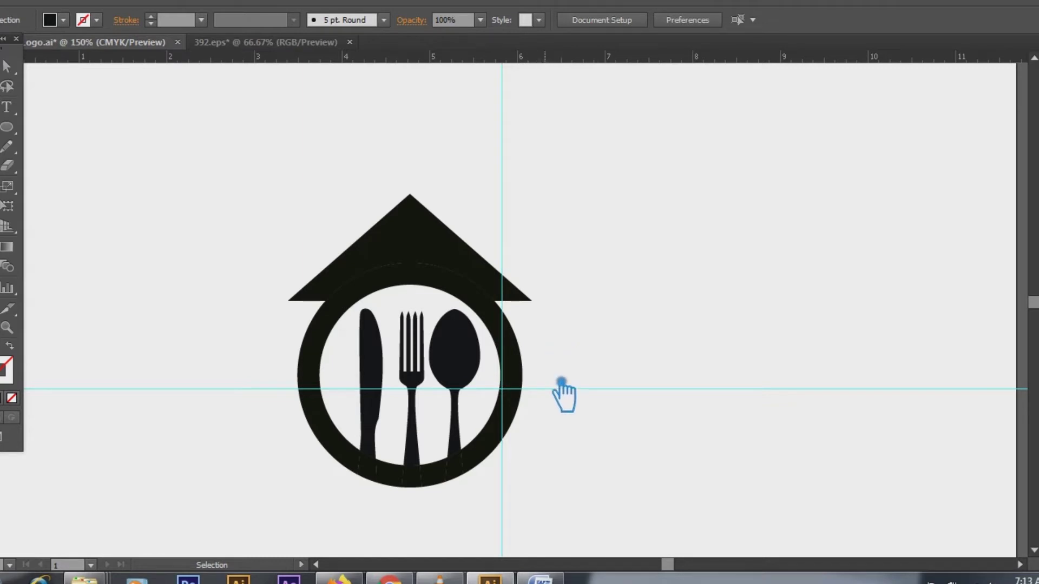
Select all the divided ring segments below the roof
{"action": "left_click", "coordinate": [410, 287]}
{"action": "left_click", "coordinate": [522, 366], "text": "shift"}
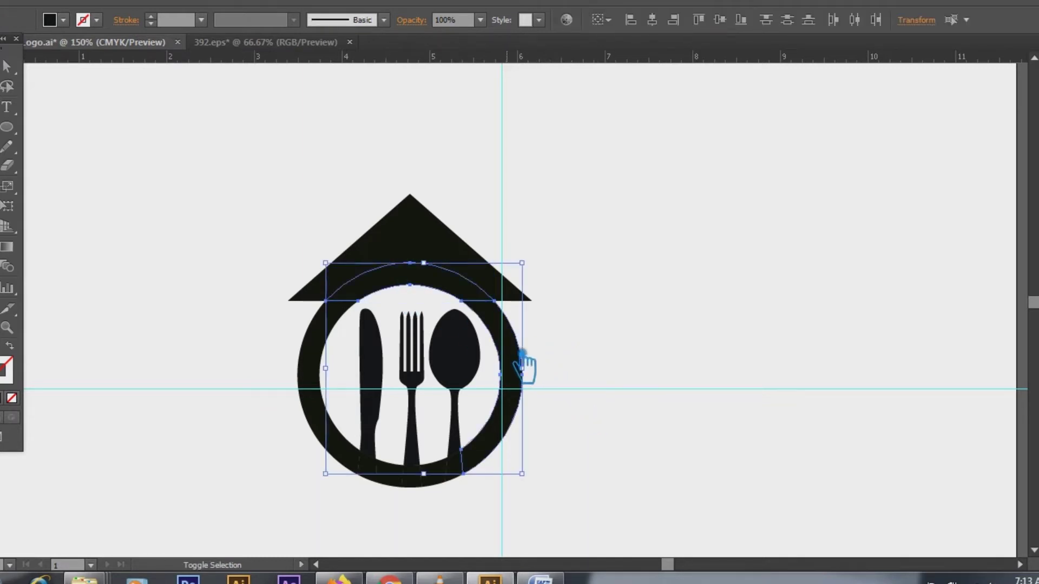
{"action": "left_click", "coordinate": [378, 490]}
{"action": "left_click", "coordinate": [371, 476]}
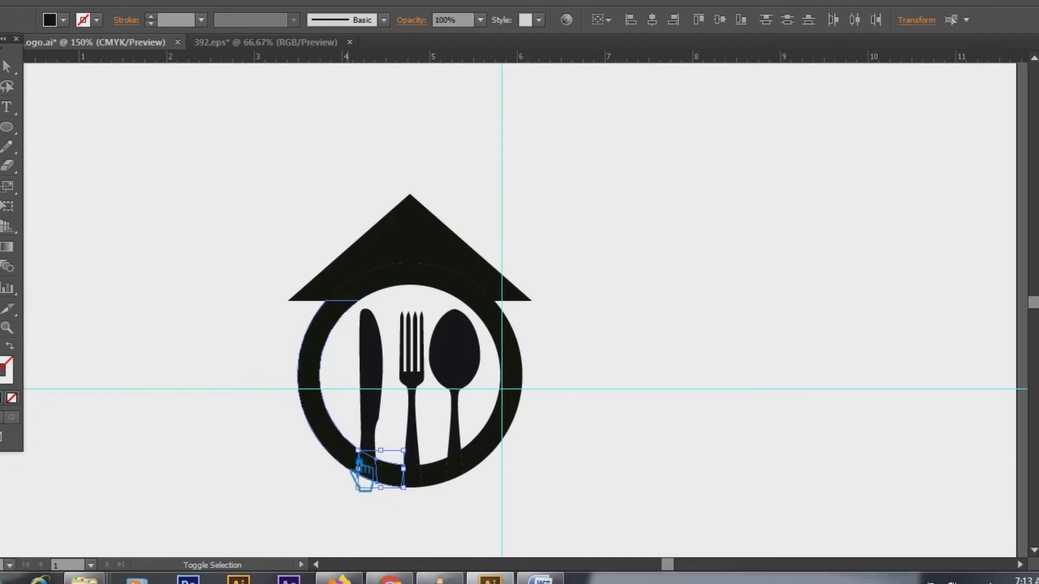
{"action": "left_click", "coordinate": [413, 477], "text": "shift"}
{"action": "left_click", "coordinate": [437, 474], "text": "shift"}
{"action": "left_click", "coordinate": [455, 468], "text": "shift"}
{"action": "left_click", "coordinate": [489, 446], "text": "shift"}
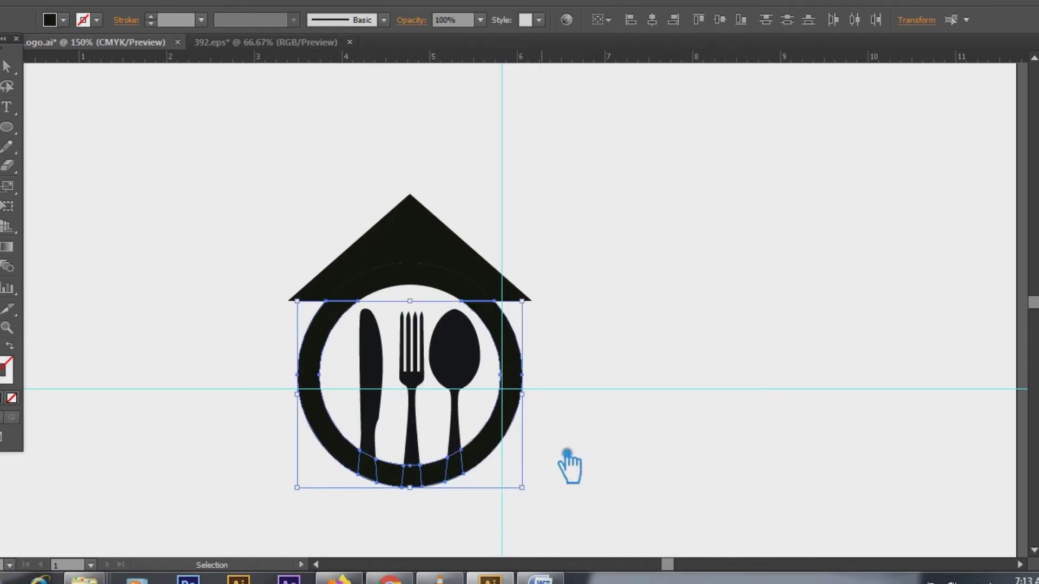
{"action": "left_click", "coordinate": [574, 452]}
Duplicate the complete house-and-cutlery logo outside the artboard, keeping the original in place
{"action": "key", "text": "ctrl+minus"}
{"action": "key", "text": "ctrl+minus"}
{"action": "left_click_drag", "start_coordinate": [565, 447], "coordinate": [349, 248]}
{"action": "left_click_drag", "start_coordinate": [474, 288], "coordinate": [125, 117]}
{"action": "left_click", "coordinate": [589, 325]}
{"action": "key", "text": "ctrl+plus"}
{"action": "key", "text": "ctrl+plus"}
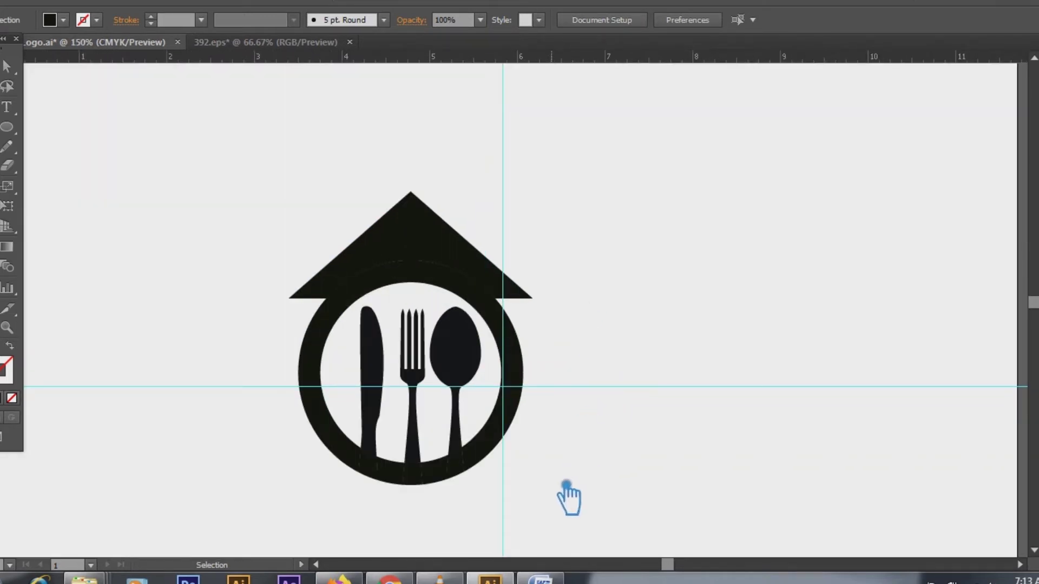
Unite the ring segments below the roof with the knife, fork and spoon into one shape
{"action": "left_click_drag", "start_coordinate": [500, 479], "coordinate": [253, 394]}
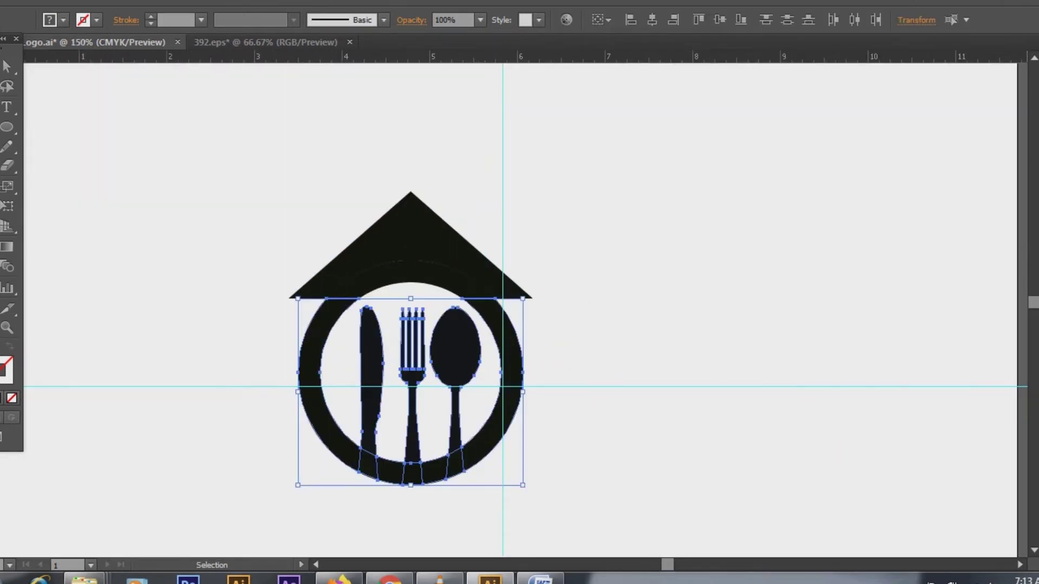
{"action": "left_click", "coordinate": [1036, 400]}
{"action": "left_click", "coordinate": [869, 415]}
{"action": "left_click", "coordinate": [1036, 398]}
{"action": "left_click", "coordinate": [822, 345]}
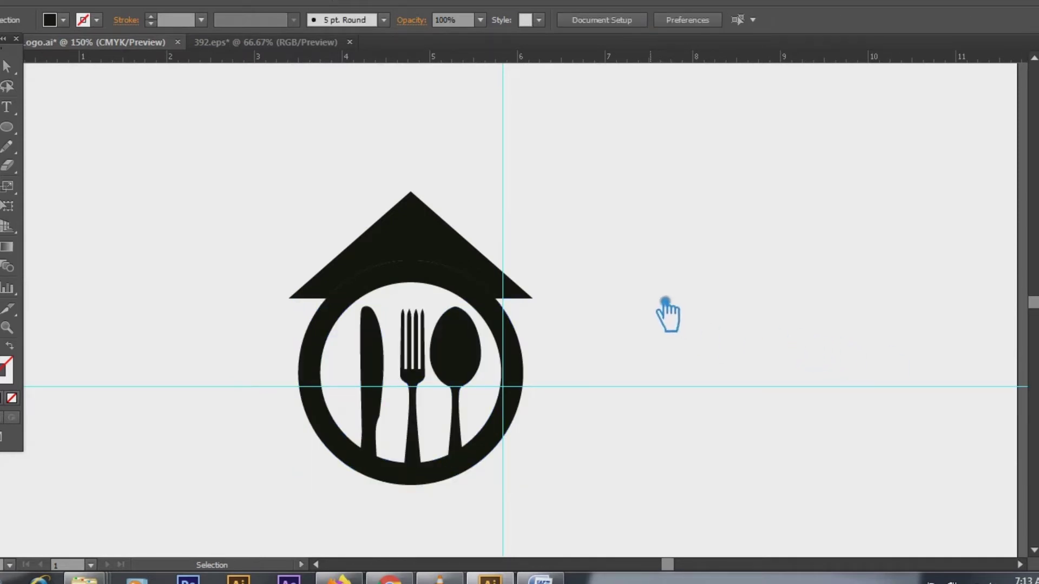
Select the roof, the united ring with cutlery and the arc in turn to examine how the logo is divided
{"action": "left_click", "coordinate": [458, 244]}
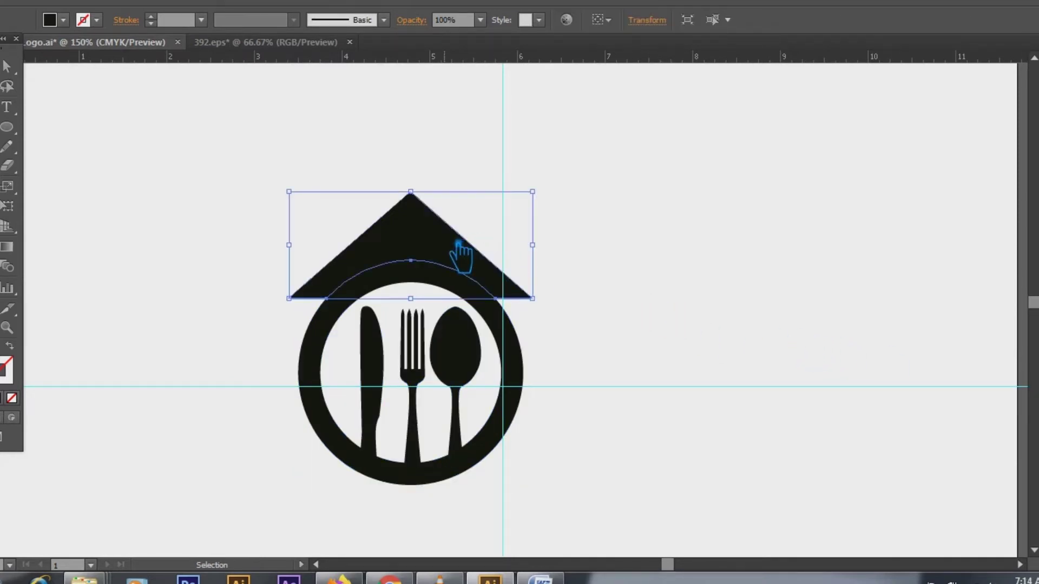
{"action": "left_click", "coordinate": [641, 255]}
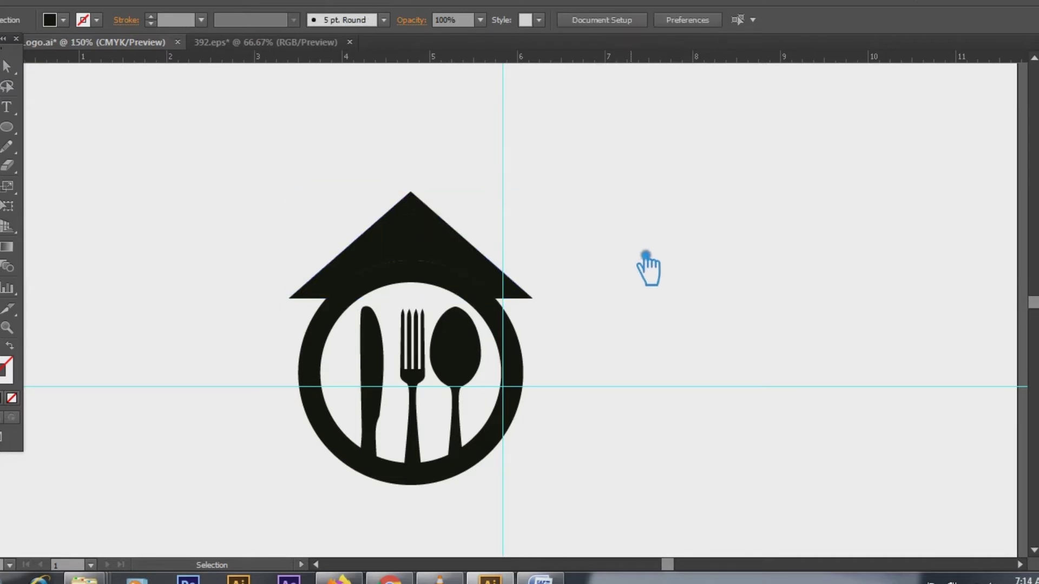
{"action": "left_click_drag", "start_coordinate": [546, 489], "coordinate": [285, 185]}
{"action": "left_click", "coordinate": [639, 283]}
{"action": "left_click", "coordinate": [334, 347]}
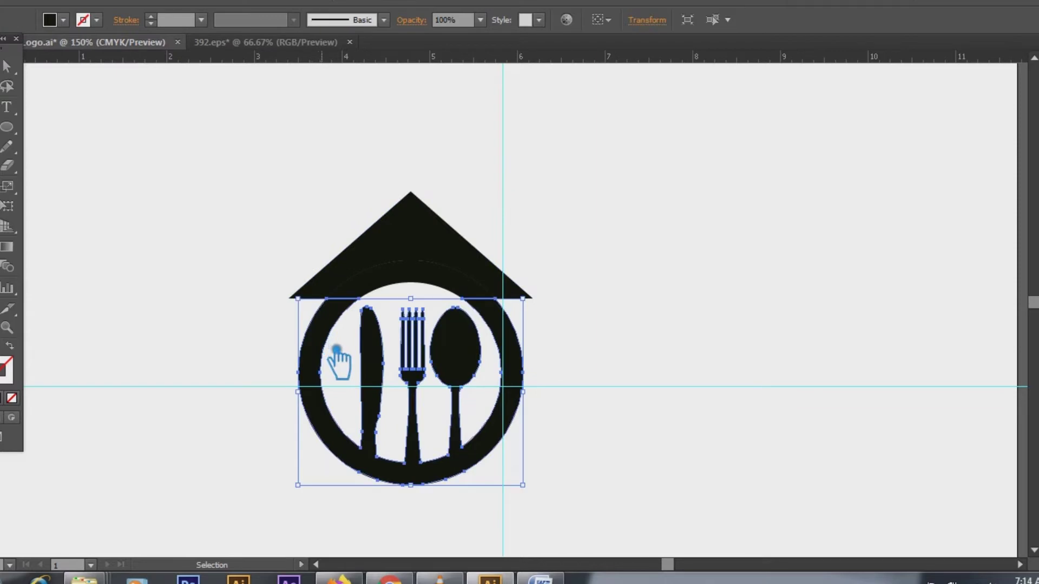
{"action": "left_click", "coordinate": [454, 280], "text": "shift"}
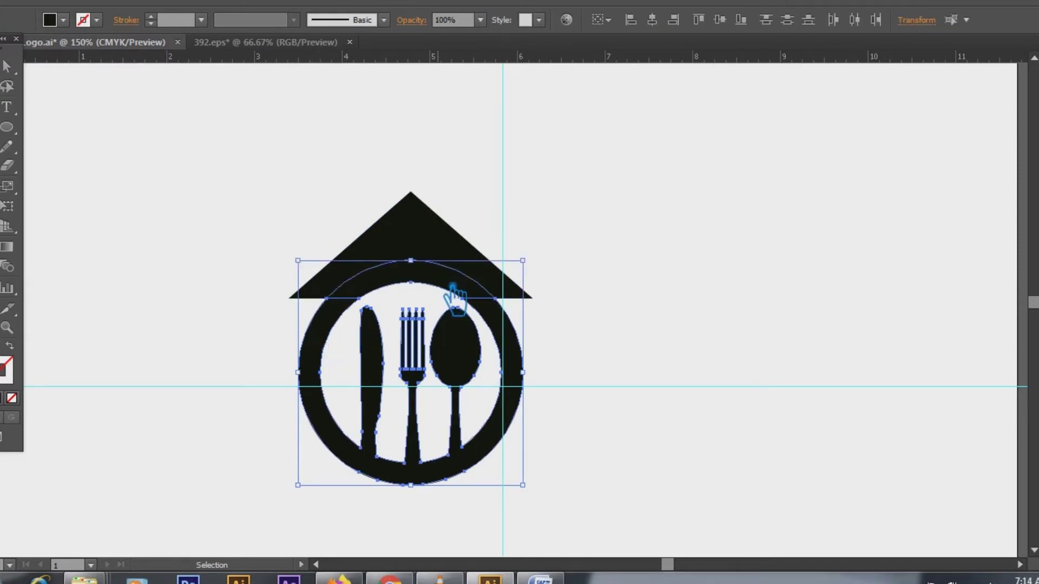
{"action": "left_click", "coordinate": [709, 342]}
Fill the roof triangle with a light teal-green colour
{"action": "left_click", "coordinate": [419, 235]}
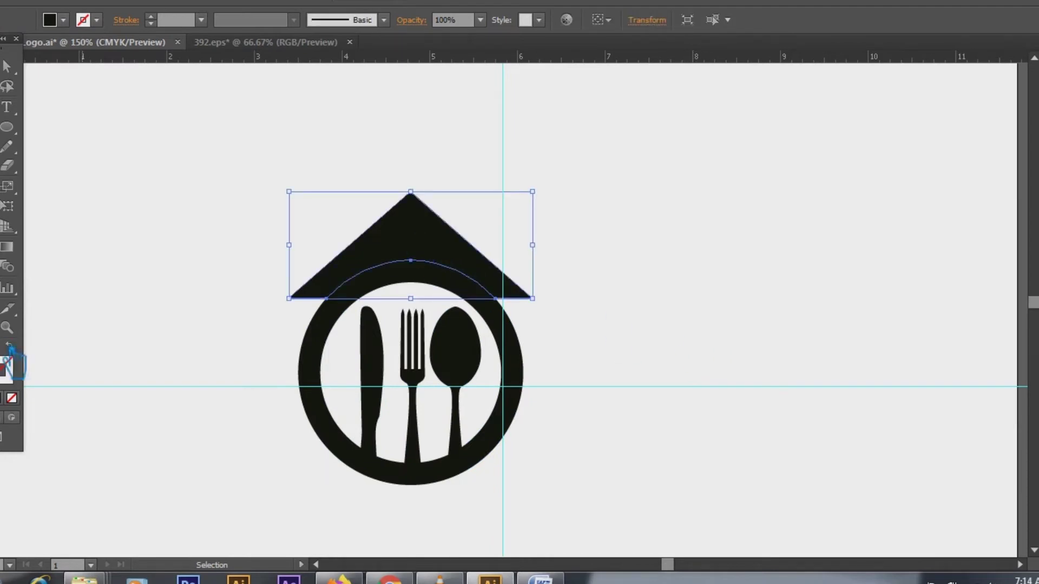
{"action": "double_click", "coordinate": [7, 369]}
{"action": "left_click_drag", "start_coordinate": [298, 226], "coordinate": [299, 233]}
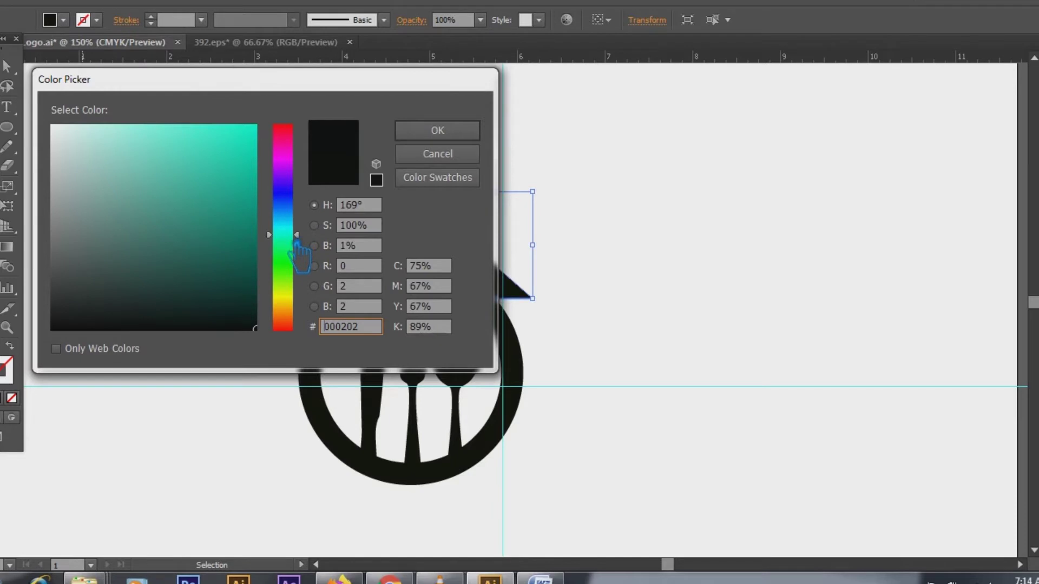
{"action": "left_click", "coordinate": [244, 132]}
{"action": "left_click", "coordinate": [438, 131]}
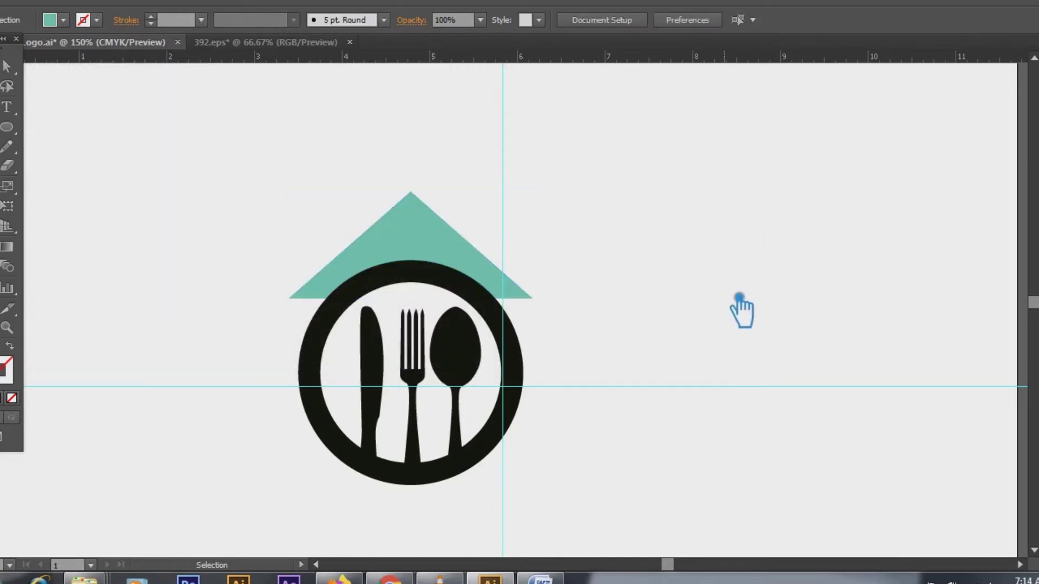
Sample the roof's teal onto the ring arc inside it and darken that arc to #1C9E7D
{"action": "left_click", "coordinate": [447, 304]}
{"action": "key", "text": "i"}
{"action": "left_click", "coordinate": [406, 243]}
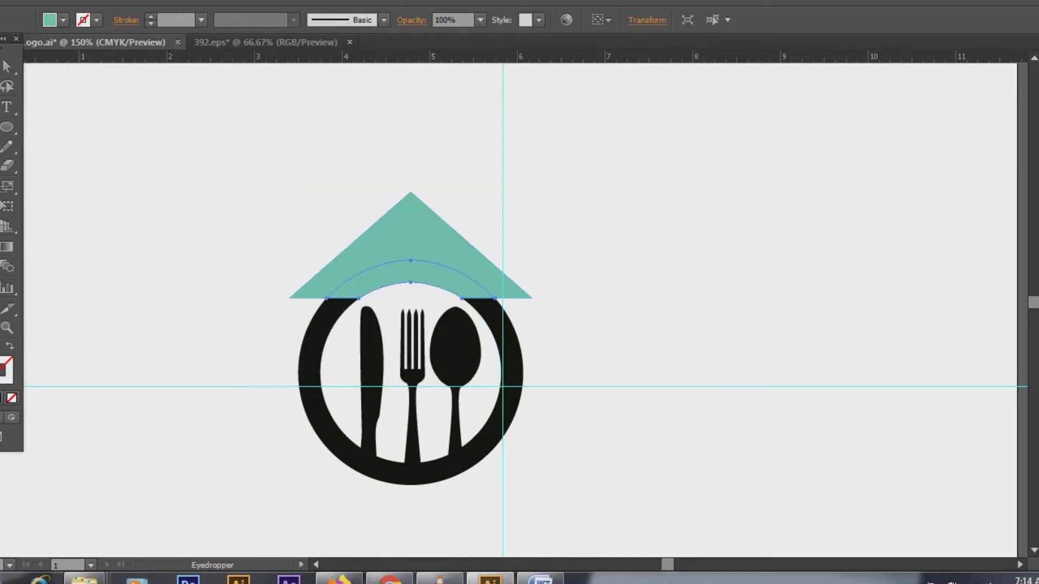
{"action": "double_click", "coordinate": [1, 359]}
{"action": "mouse_move", "coordinate": [215, 205]}
{"action": "left_mouse_down"}
{"action": "mouse_move", "coordinate": [199, 219]}
{"action": "mouse_move", "coordinate": [216, 204]}
{"action": "left_mouse_up"}
{"action": "left_click", "coordinate": [436, 132]}
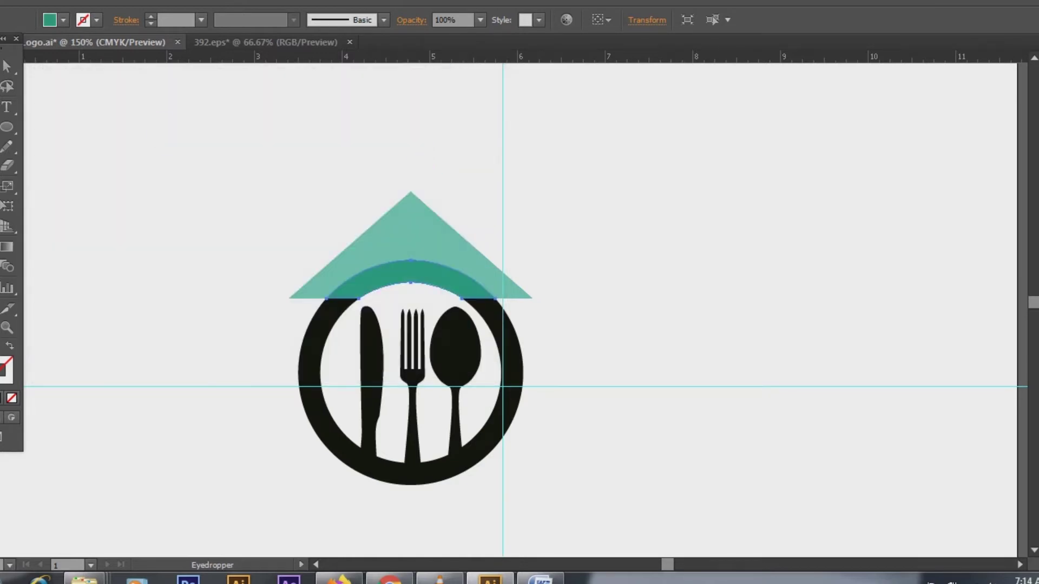
Sample the arc's green onto the roof triangle and adjust the fill to a lighter, softer green
{"action": "left_click", "coordinate": [104, 106]}
{"action": "left_click", "coordinate": [413, 239]}
{"action": "left_click", "coordinate": [7, 309]}
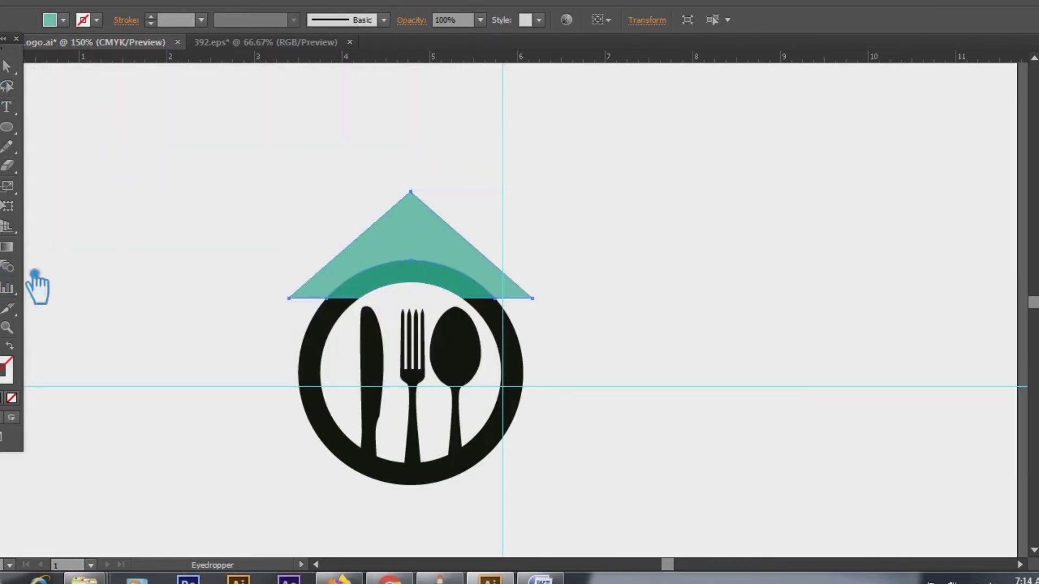
{"action": "left_click", "coordinate": [389, 277]}
{"action": "double_click", "coordinate": [7, 370]}
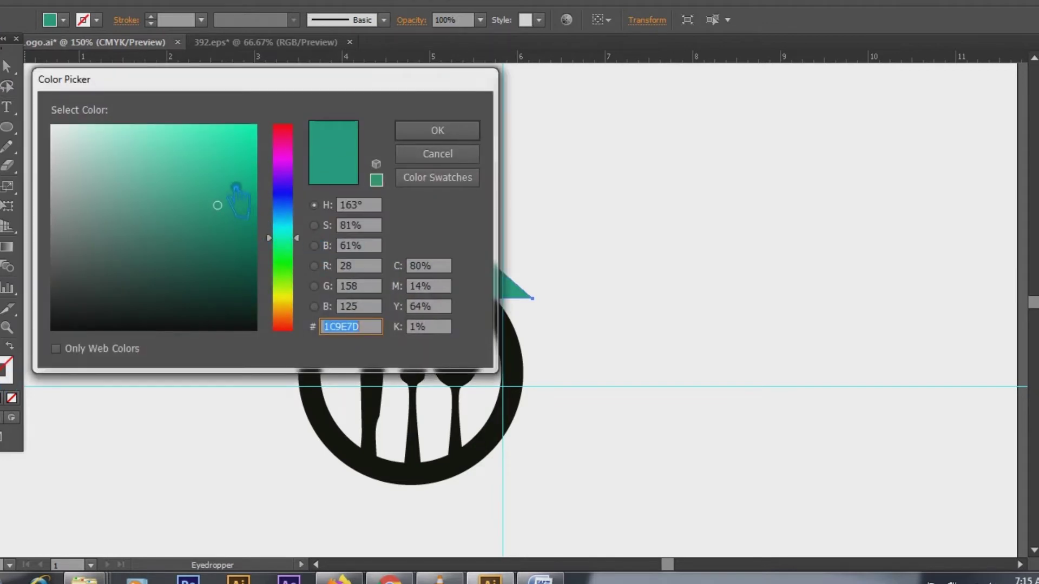
{"action": "left_click", "coordinate": [219, 180]}
{"action": "left_click", "coordinate": [457, 135]}
{"action": "double_click", "coordinate": [7, 370]}
{"action": "mouse_move", "coordinate": [220, 180]}
{"action": "left_mouse_down"}
{"action": "mouse_move", "coordinate": [234, 174]}
{"action": "mouse_move", "coordinate": [216, 144]}
{"action": "left_mouse_up"}
{"action": "left_click", "coordinate": [460, 133]}
{"action": "key", "text": "v"}
{"action": "left_click", "coordinate": [826, 260]}
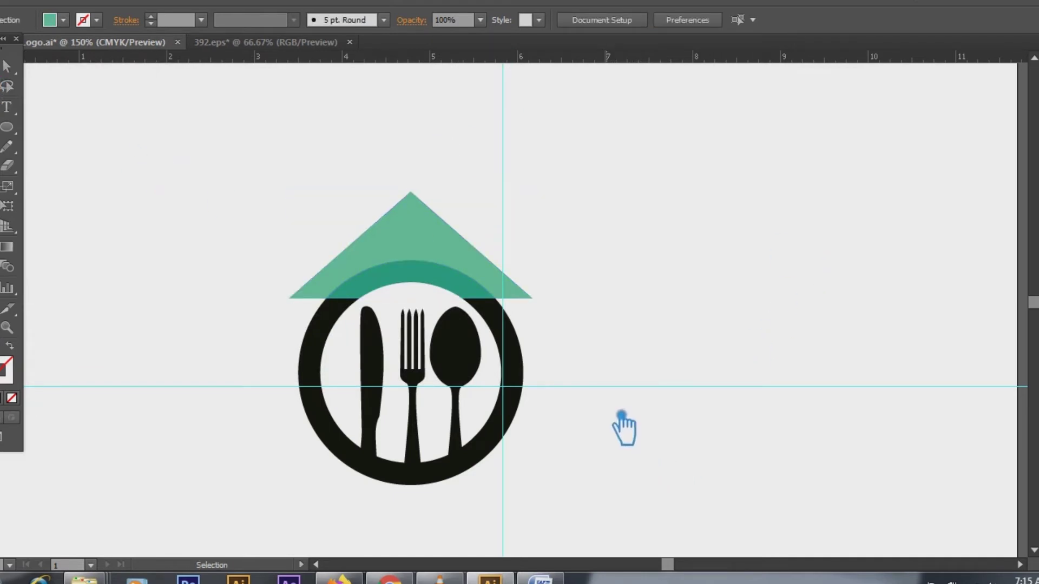
Group the whole logo and move it so it centres on the vertical guide and rests on the horizontal guide
{"action": "left_click_drag", "start_coordinate": [575, 504], "coordinate": [248, 177]}
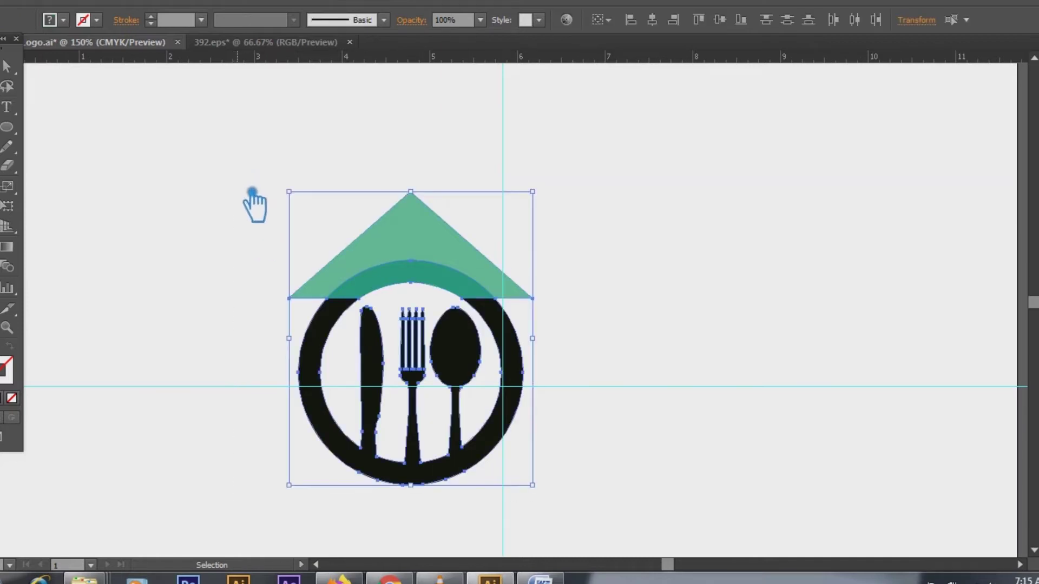
{"action": "key", "text": "ctrl+g"}
{"action": "left_click_drag", "start_coordinate": [519, 390], "coordinate": [626, 303]}
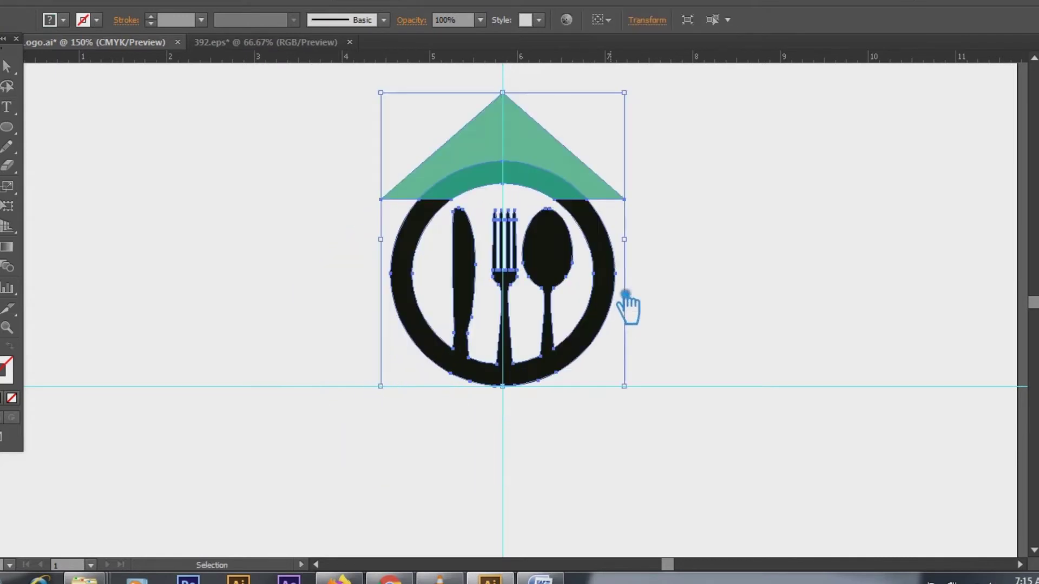
{"action": "left_click", "coordinate": [689, 436]}
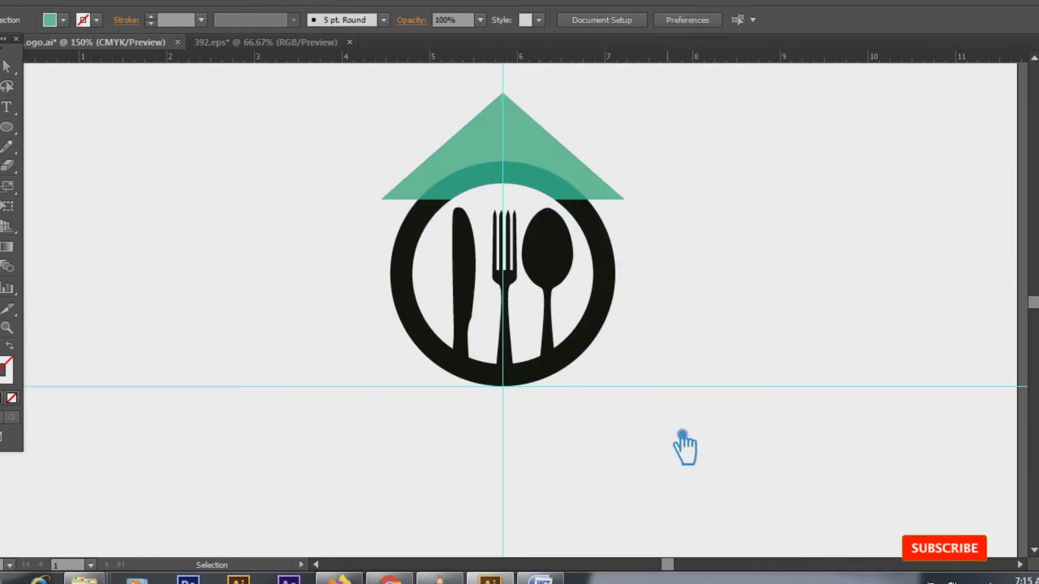
Try a rotated leaf copy against the ring's right side, just below the roof corner, and delete it
{"action": "key", "text": "ctrl+minus"}
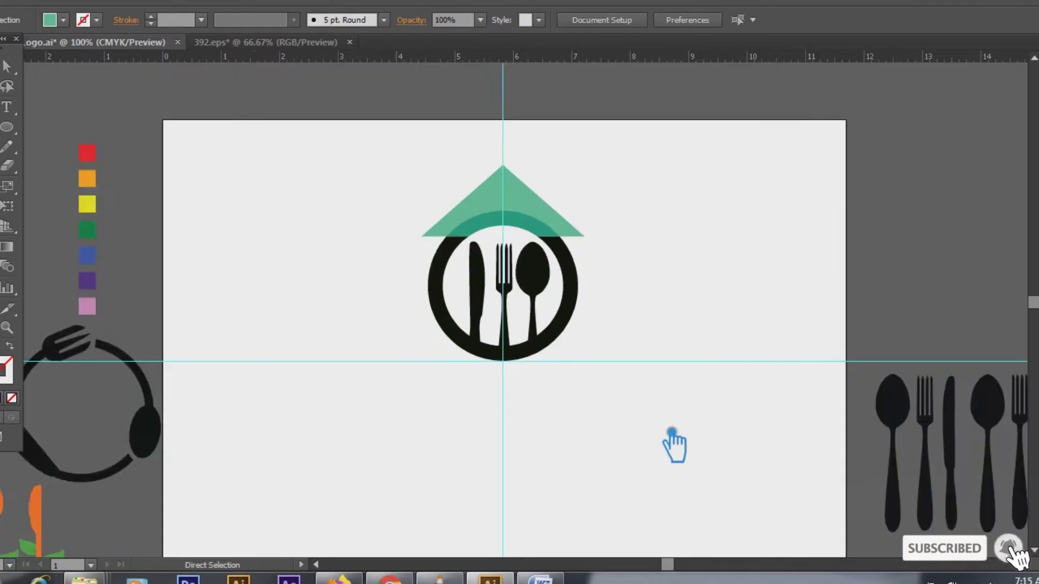
{"action": "key", "text": "ctrl+minus"}
{"action": "left_click_drag", "start_coordinate": [138, 543], "coordinate": [592, 332]}
{"action": "key", "text": "ctrl+plus"}
{"action": "key", "text": "ctrl+plus"}
{"action": "key", "text": "ctrl+plus"}
{"action": "left_click_drag", "start_coordinate": [647, 361], "coordinate": [656, 442]}
{"action": "left_click_drag", "start_coordinate": [736, 437], "coordinate": [733, 296]}
{"action": "left_click", "coordinate": [769, 346]}
{"action": "left_click_drag", "start_coordinate": [710, 361], "coordinate": [689, 309]}
{"action": "left_click", "coordinate": [725, 408]}
{"action": "left_click_drag", "start_coordinate": [685, 269], "coordinate": [711, 231]}
{"action": "left_click", "coordinate": [765, 327]}
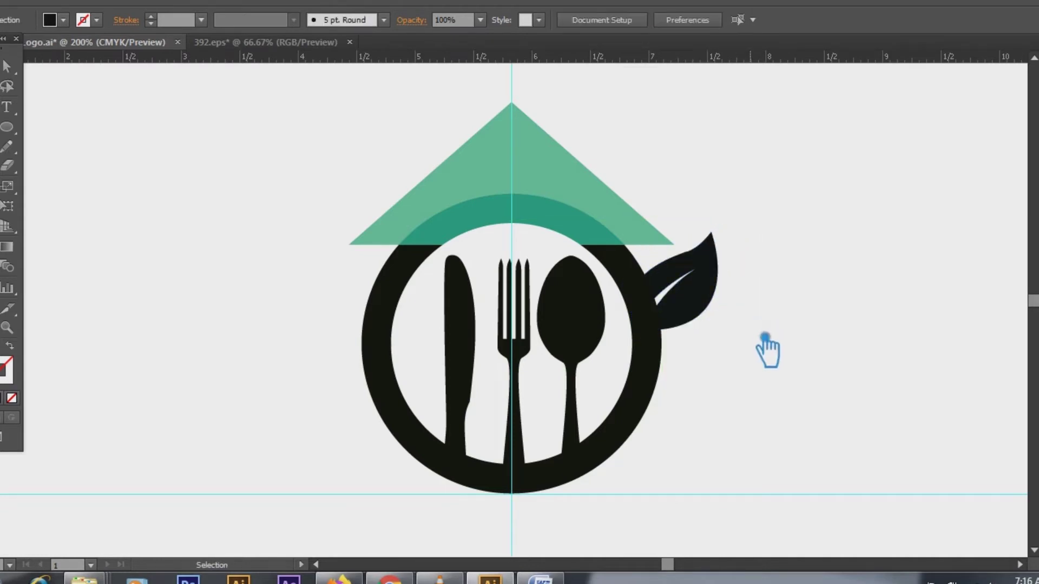
{"action": "left_click", "coordinate": [709, 312]}
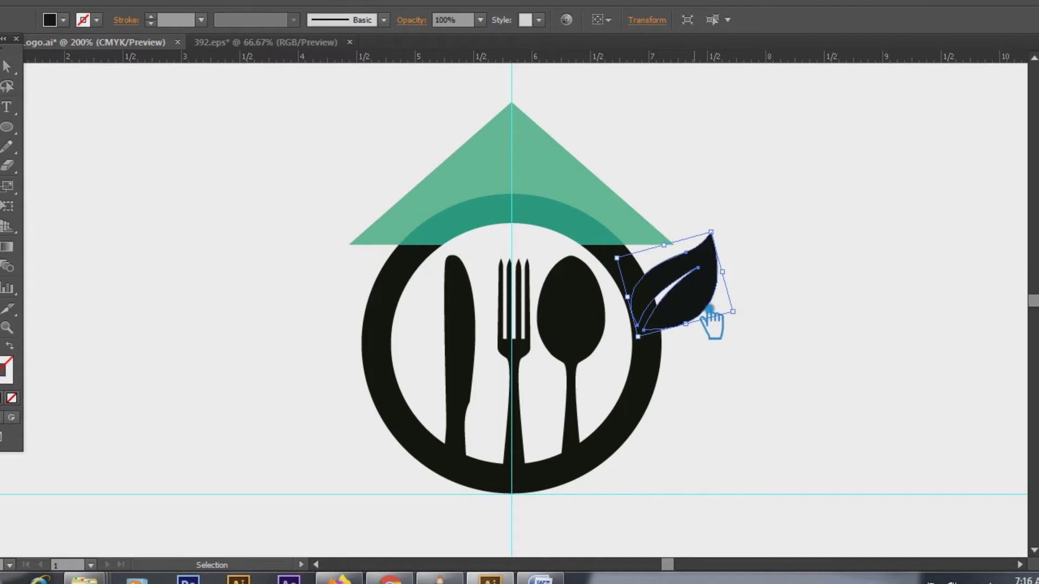
{"action": "key", "text": "Delete"}
{"action": "key", "text": "ctrl+minus"}
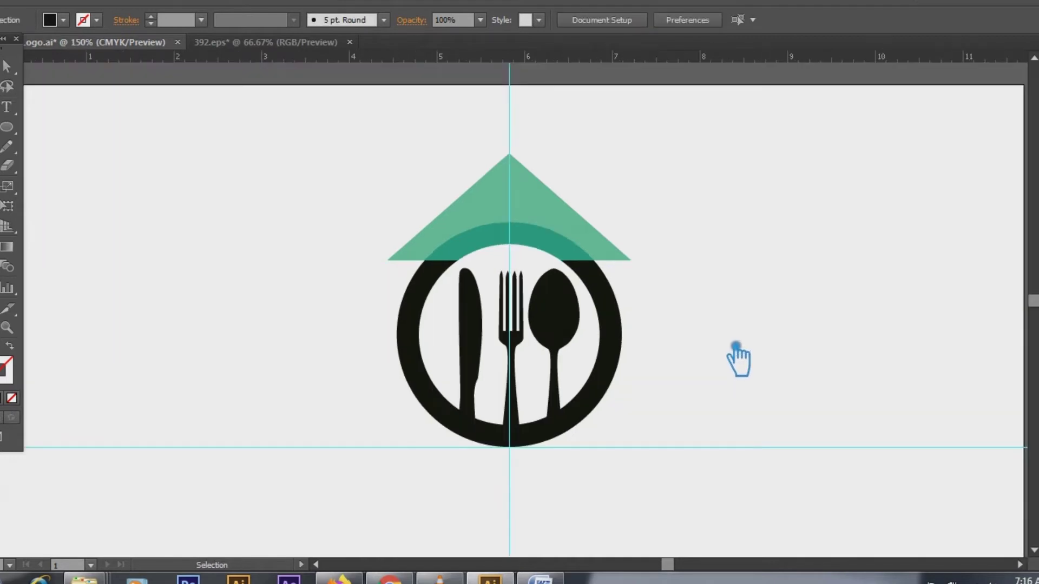
Ungroup the logo and select the arc section where the ring overlaps the roof
{"action": "left_click", "coordinate": [509, 246]}
{"action": "right_click", "coordinate": [525, 246]}
{"action": "left_click", "coordinate": [568, 332]}
{"action": "left_click", "coordinate": [756, 287]}
{"action": "left_click", "coordinate": [513, 238]}
{"action": "key", "text": "Delete"}
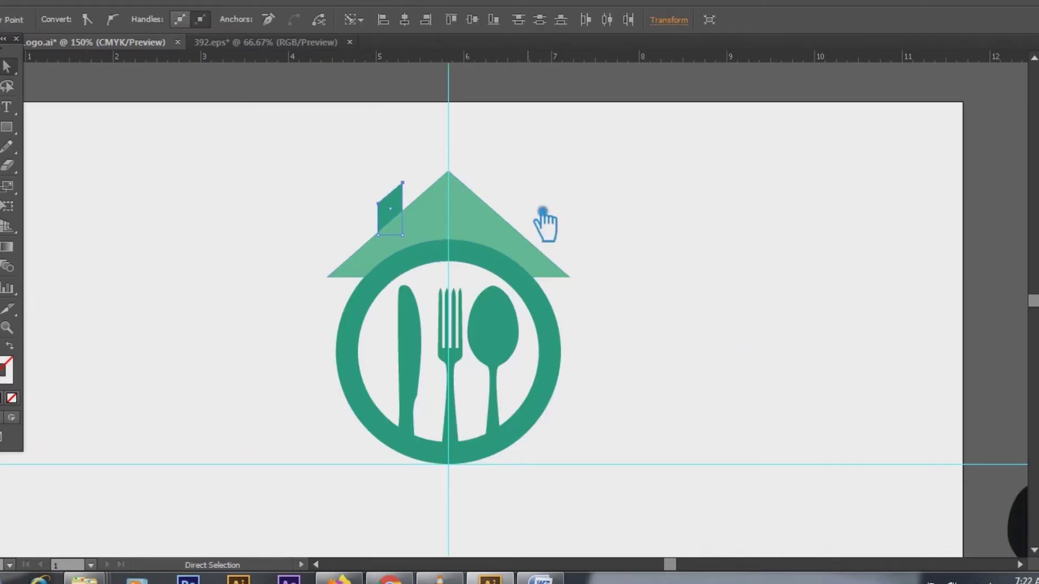
Shorten the chimney on the roof's left slope by nudging its slanted top edge down slightly
{"action": "key", "text": "v"}
{"action": "left_click", "coordinate": [186, 158]}
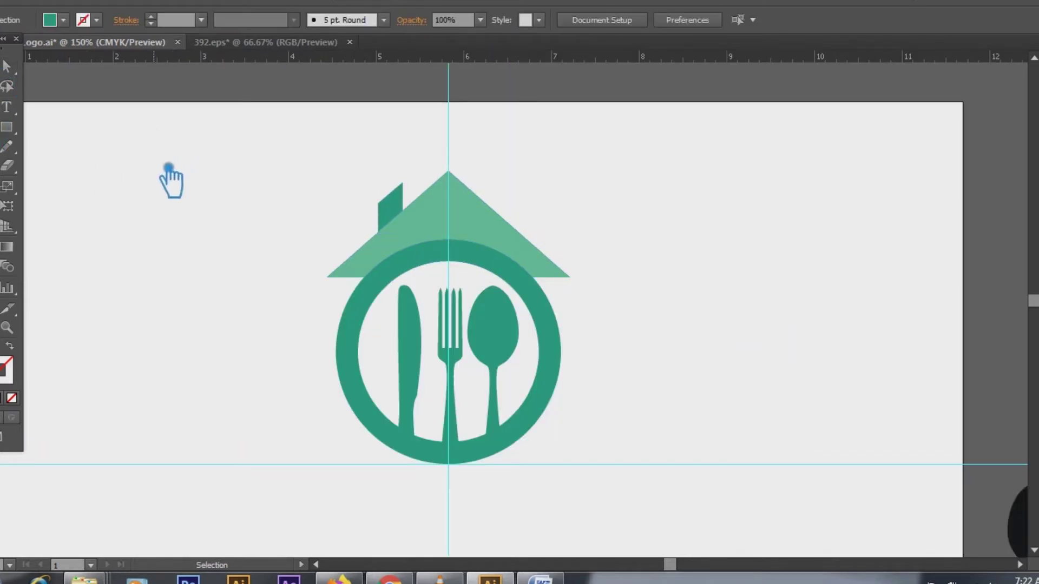
{"action": "key", "text": "a"}
{"action": "left_click", "coordinate": [394, 212]}
{"action": "key", "text": "Down"}
{"action": "key", "text": "Down"}
{"action": "key", "text": "Down"}
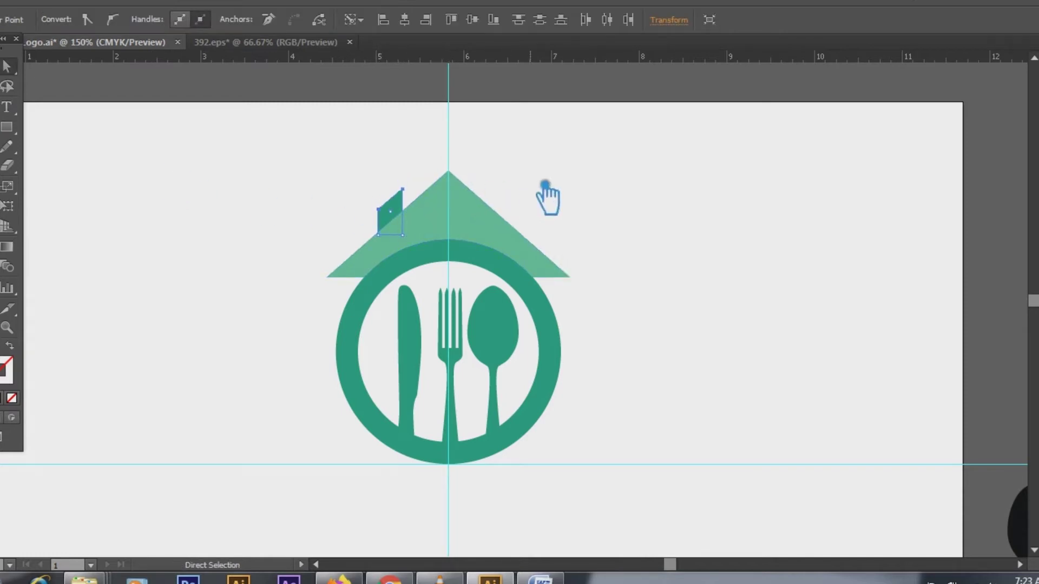
{"action": "key", "text": "v"}
{"action": "left_click", "coordinate": [742, 204]}
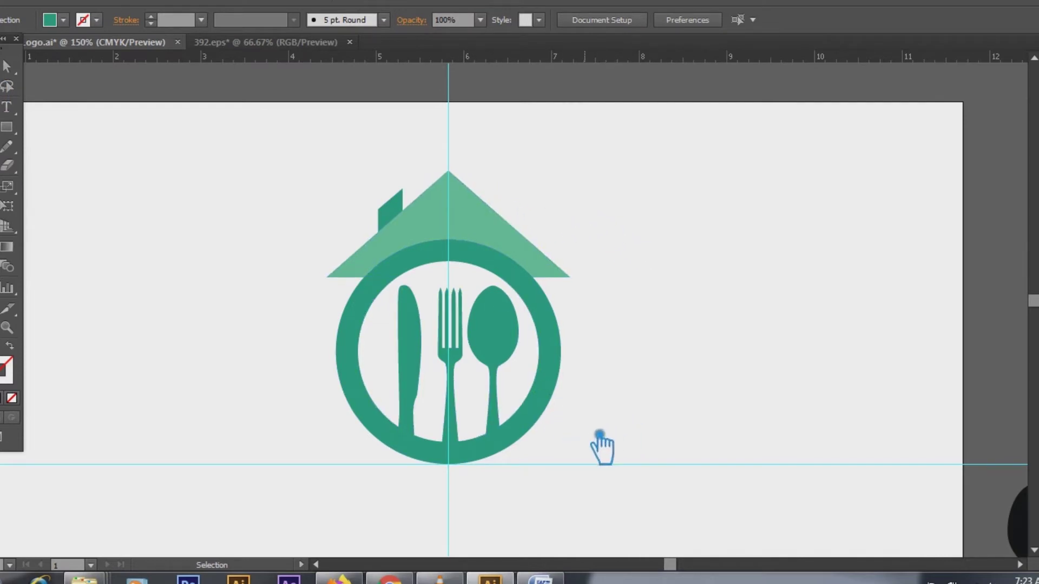
Hide the guides on the artboard
{"action": "scroll", "coordinate": [622, 448], "scroll_direction": "down", "scroll_amount": 1}
{"action": "key", "text": "ctrl+minus"}
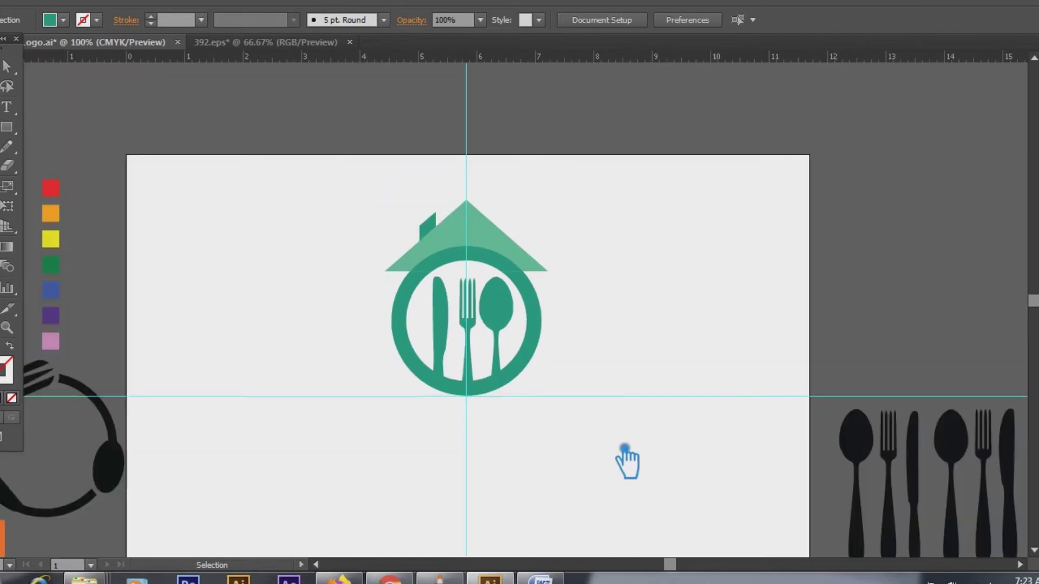
{"action": "mouse_move", "coordinate": [696, 385]}
{"action": "left_mouse_down"}
{"action": "mouse_move", "coordinate": [685, 368]}
{"action": "mouse_move", "coordinate": [686, 397]}
{"action": "mouse_move", "coordinate": [686, 372]}
{"action": "left_mouse_up"}
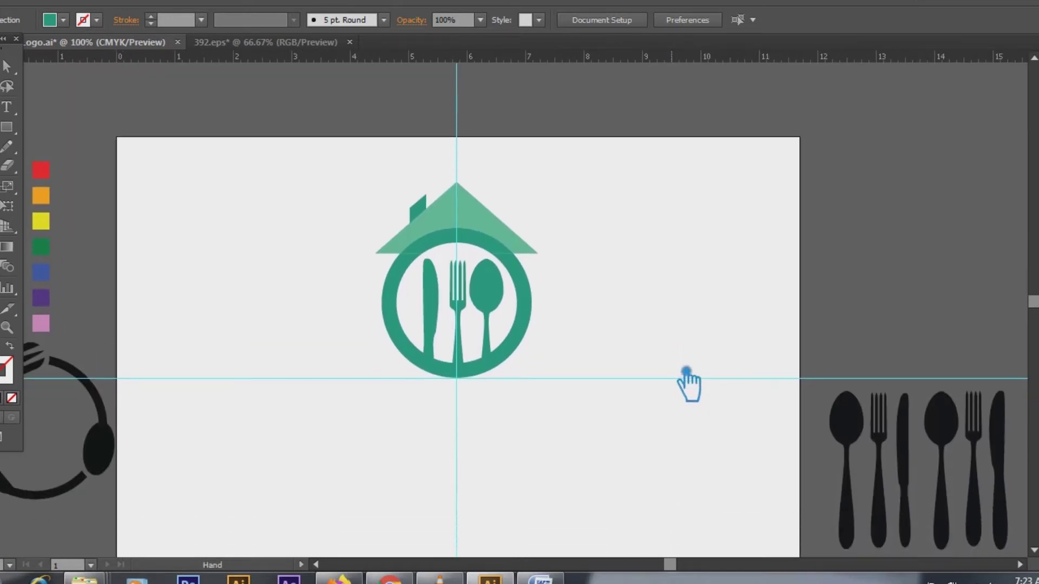
{"action": "key", "text": "ctrl+semicolon"}
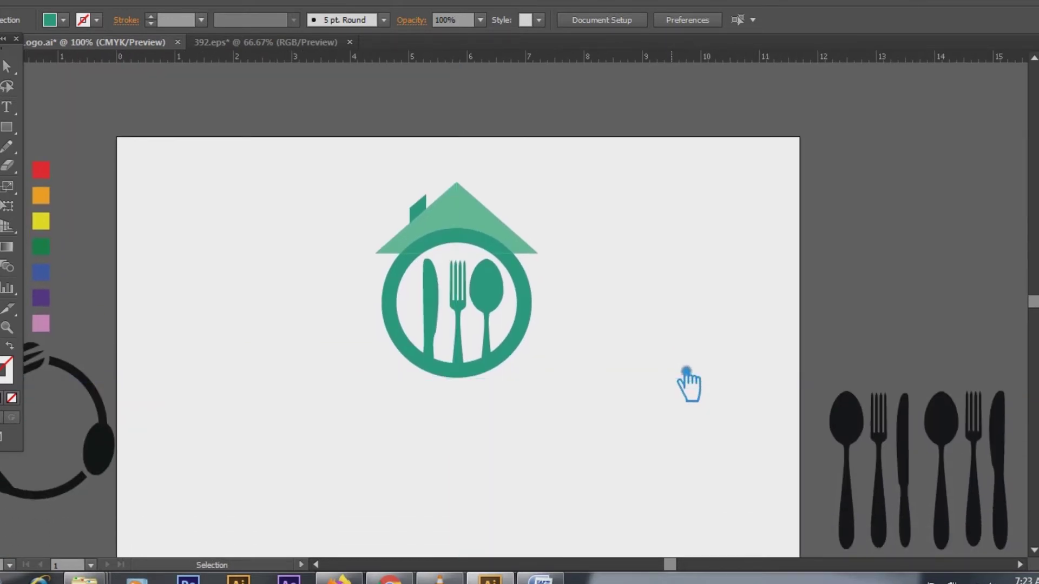
Add the text "FRESH RESTAURANT" at 60 pt below the emblem
{"action": "key", "text": "t"}
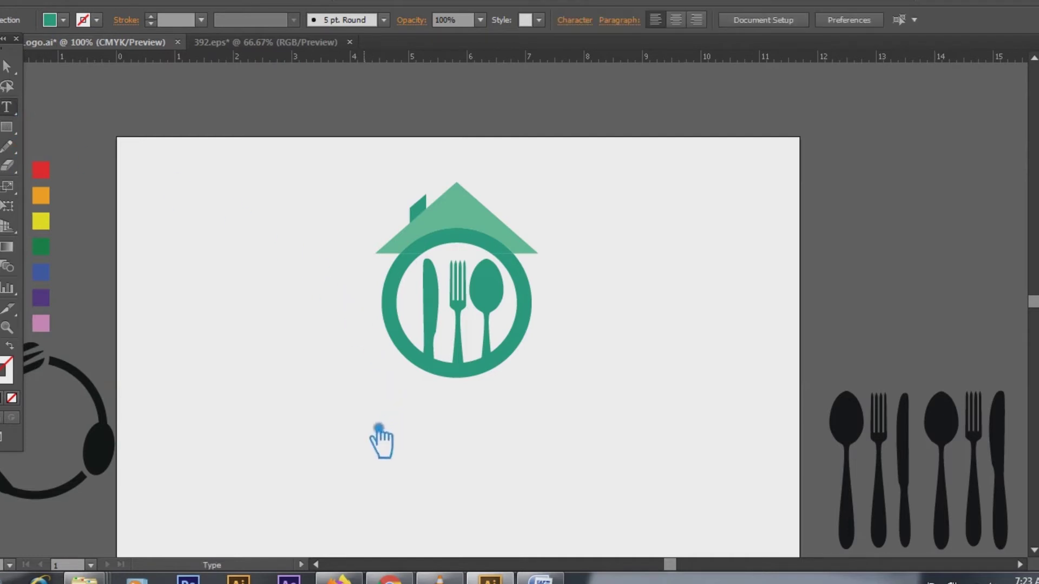
{"action": "left_click", "coordinate": [360, 422]}
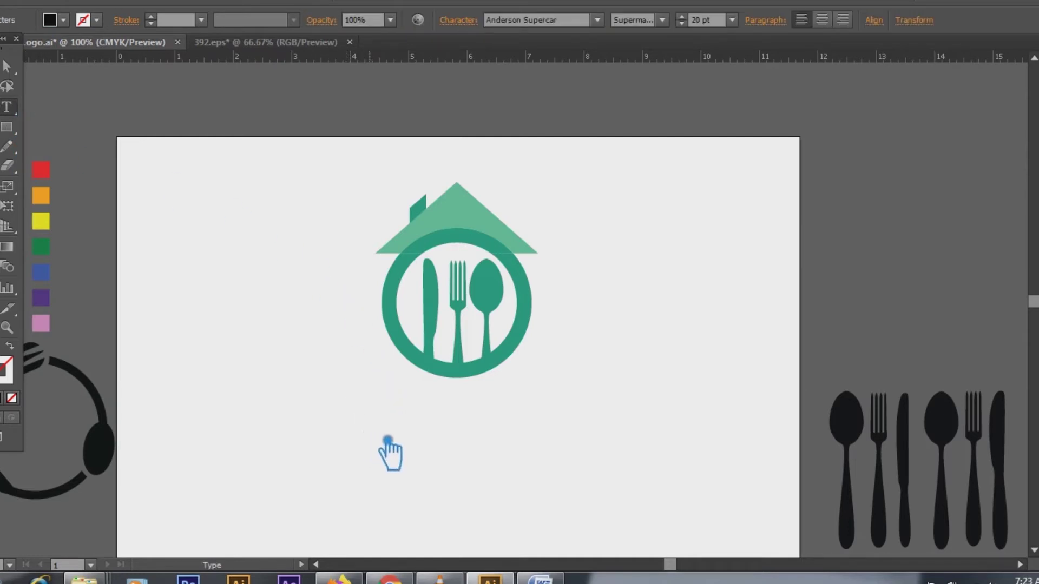
{"action": "left_click", "coordinate": [731, 20]}
{"action": "left_click", "coordinate": [749, 291]}
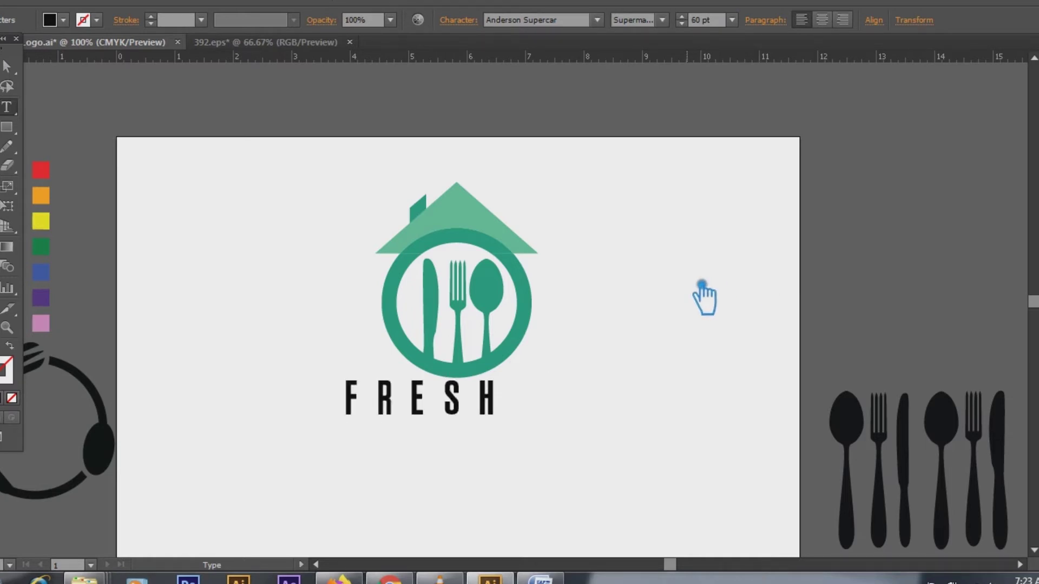
{"action": "type", "text": "FRESH RESTAURANT"}
{"action": "key", "text": "Escape"}
Reduce the FRESH RESTAURANT text to 35 pt beneath the emblem and duplicate it as a second line below
{"action": "left_click", "coordinate": [468, 27]}
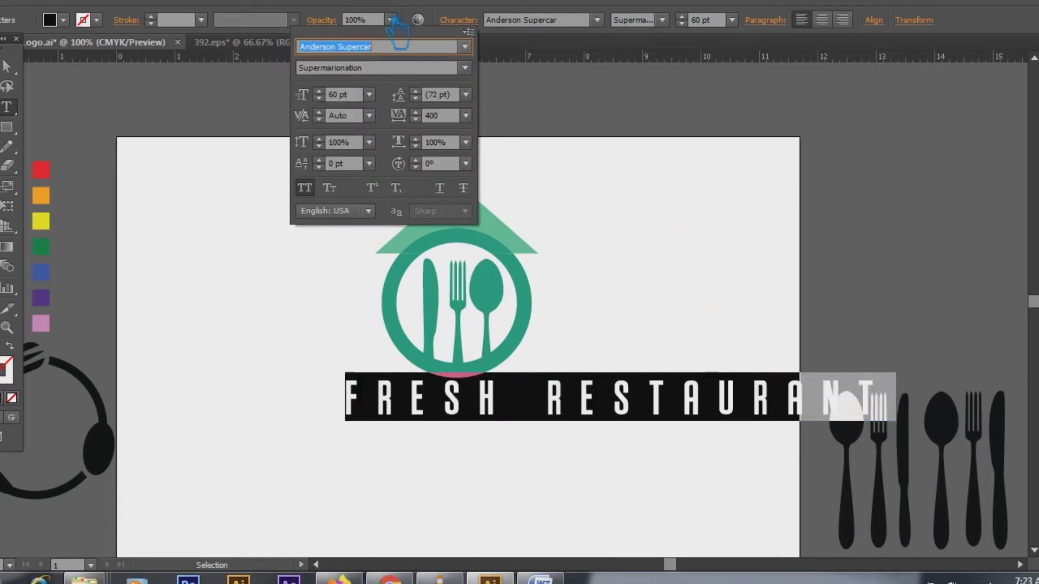
{"action": "left_click", "coordinate": [7, 106]}
{"action": "key", "text": "Escape"}
{"action": "left_click_drag", "start_coordinate": [706, 419], "coordinate": [591, 439]}
{"action": "left_click", "coordinate": [731, 20]}
{"action": "left_click", "coordinate": [752, 167]}
{"action": "left_click", "coordinate": [607, 338]}
{"action": "left_click_drag", "start_coordinate": [336, 431], "coordinate": [499, 397]}
{"action": "scroll", "coordinate": [698, 24], "scroll_direction": "up", "scroll_amount": 20}
{"action": "left_click_drag", "start_coordinate": [627, 395], "coordinate": [506, 439]}
{"action": "left_click", "coordinate": [568, 452]}
Enlarge the upper FRESH RESTAURANT line to 72 pt and tighten its letter tracking
{"action": "left_click", "coordinate": [731, 20]}
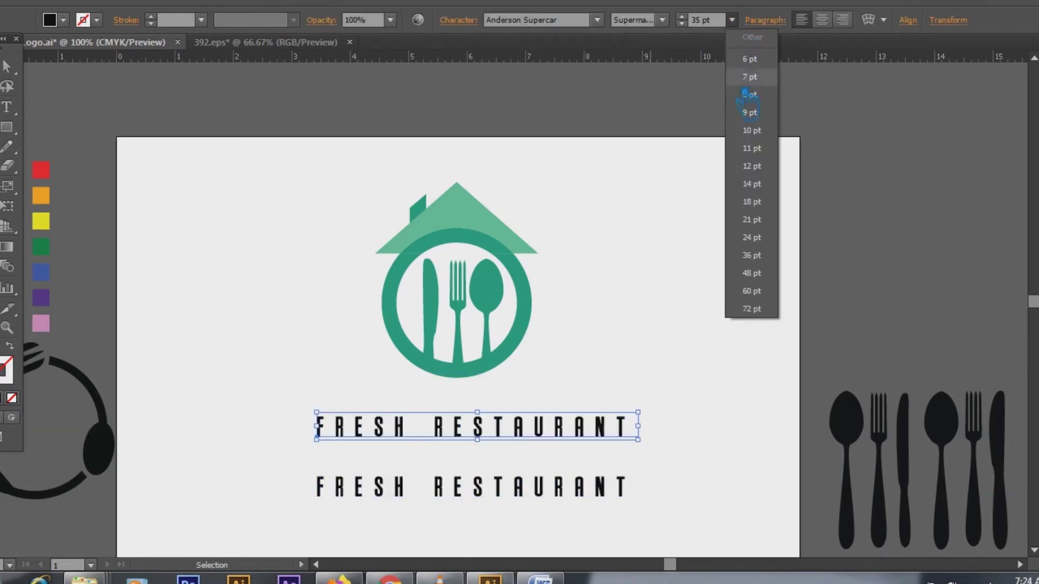
{"action": "left_click", "coordinate": [768, 325]}
{"action": "left_click", "coordinate": [477, 28]}
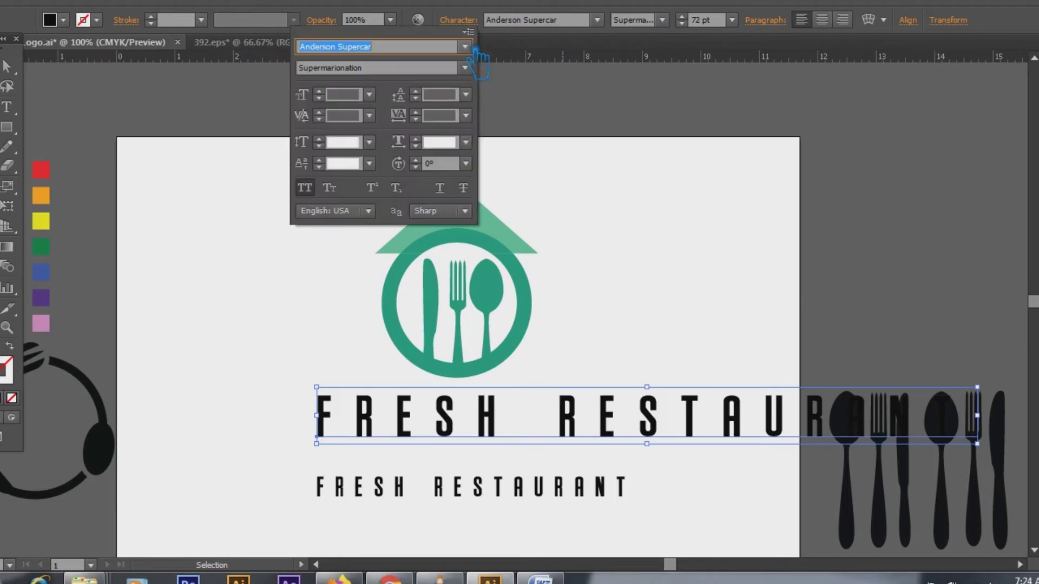
{"action": "left_click", "coordinate": [465, 115]}
{"action": "left_click", "coordinate": [481, 254]}
{"action": "left_click", "coordinate": [622, 267]}
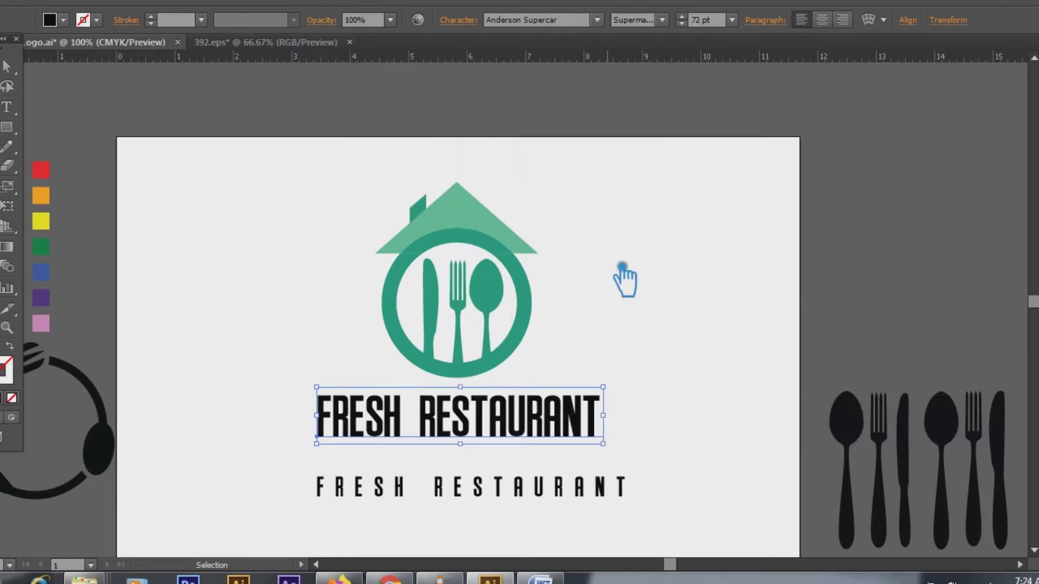
Nudge the large FRESH RESTAURANT heading slightly down from the emblem and move the smaller line up beneath it with left edges aligned
{"action": "left_click", "coordinate": [617, 279]}
{"action": "key", "text": "ctrl+plus"}
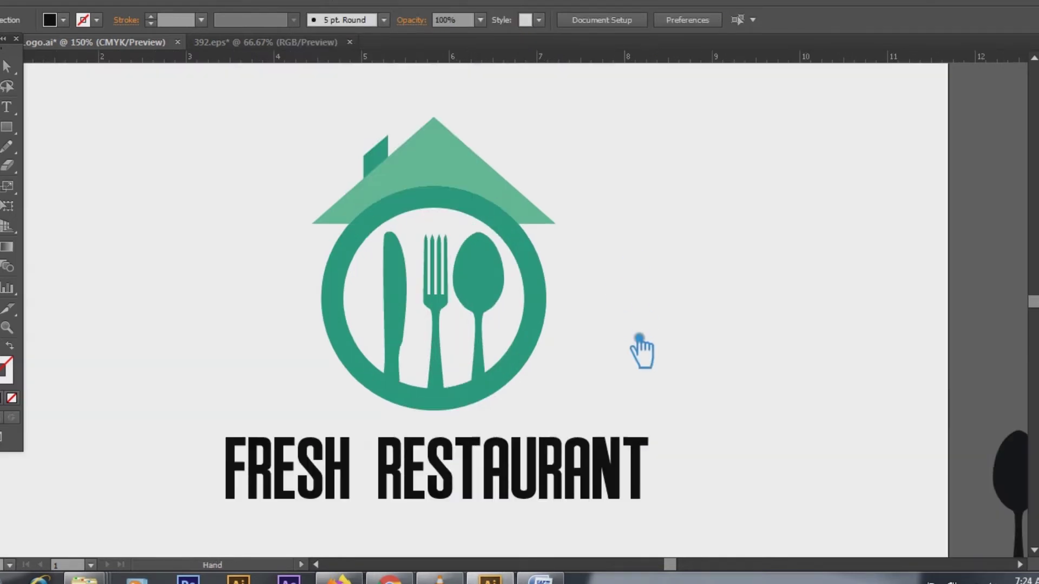
{"action": "scroll", "coordinate": [508, 365], "scroll_direction": "down", "scroll_amount": 3}
{"action": "left_click_drag", "start_coordinate": [508, 373], "coordinate": [518, 359]}
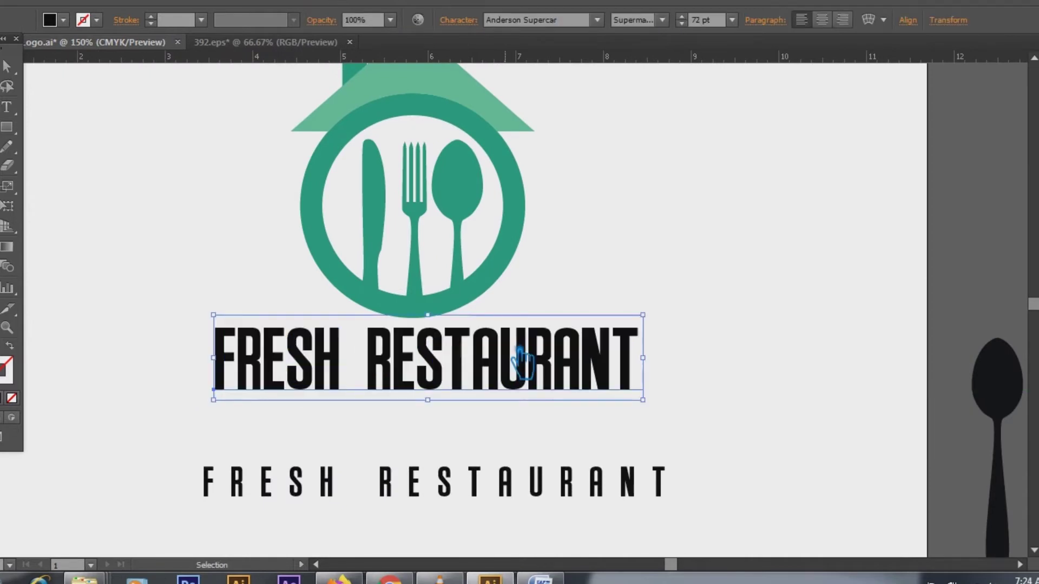
{"action": "key", "text": "Down"}
{"action": "key", "text": "Down"}
{"action": "key", "text": "Down"}
{"action": "key", "text": "Down"}
{"action": "key", "text": "Down"}
{"action": "key", "text": "Down"}
{"action": "left_click_drag", "start_coordinate": [512, 480], "coordinate": [523, 435]}
{"action": "left_click", "coordinate": [501, 394]}
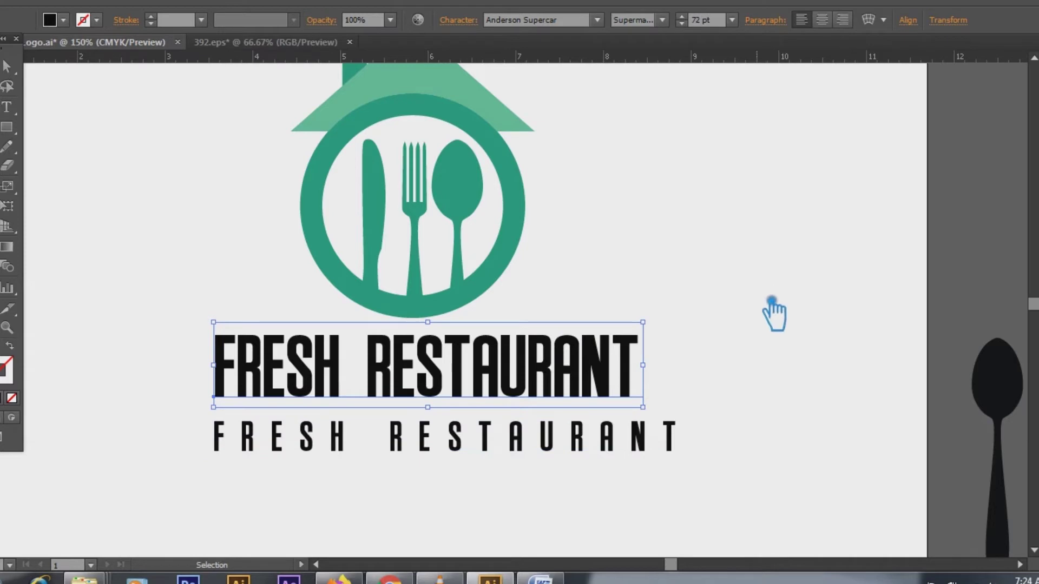
Set the smaller FRESH RESTAURANT line's letter tracking to 200 and its font size to 24 pt
{"action": "left_click", "coordinate": [534, 450]}
{"action": "left_click", "coordinate": [473, 28]}
{"action": "left_click", "coordinate": [435, 115]}
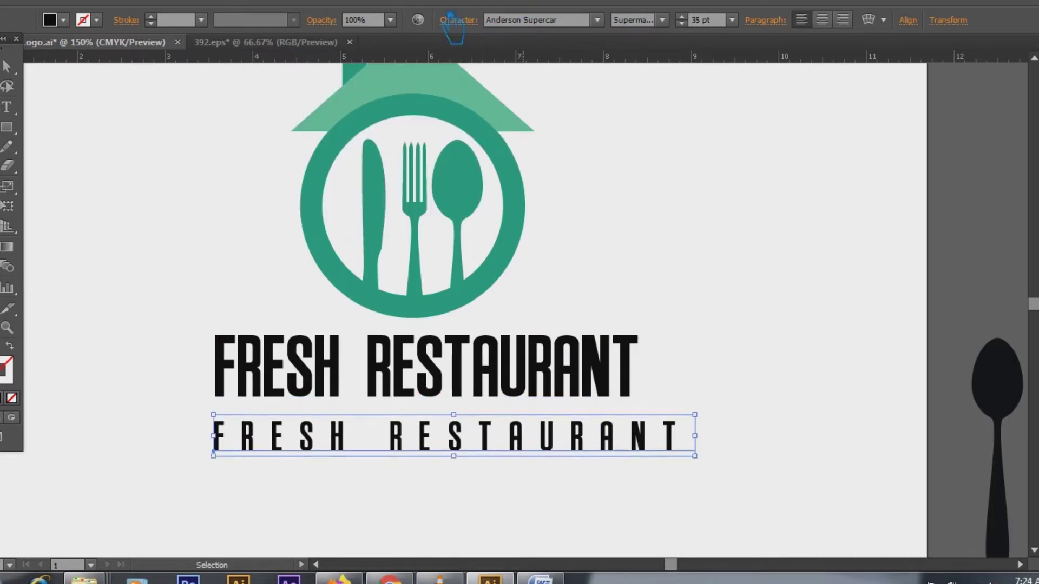
{"action": "left_click", "coordinate": [465, 31]}
{"action": "left_click", "coordinate": [466, 116]}
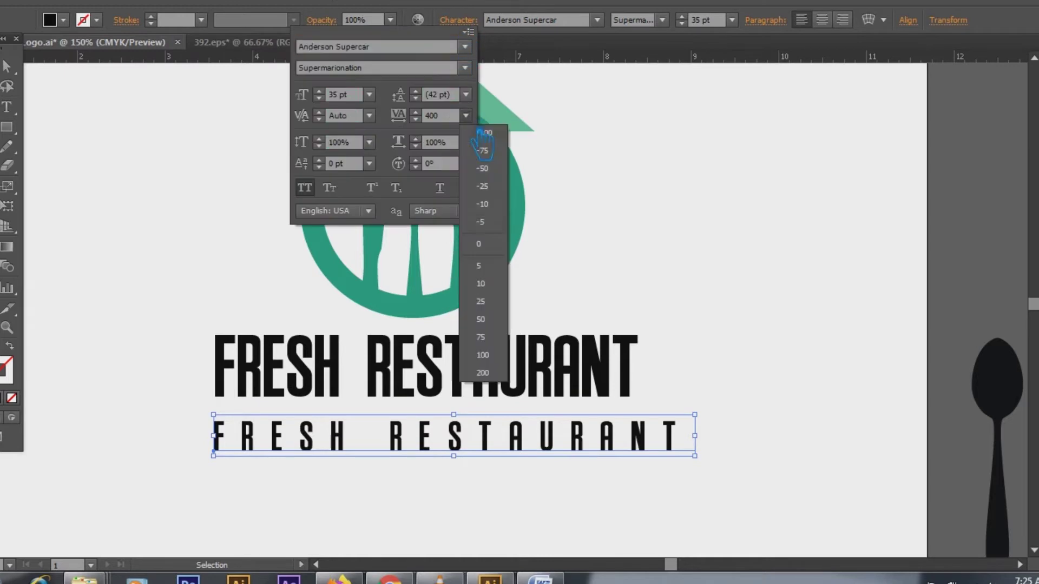
{"action": "left_click", "coordinate": [494, 373]}
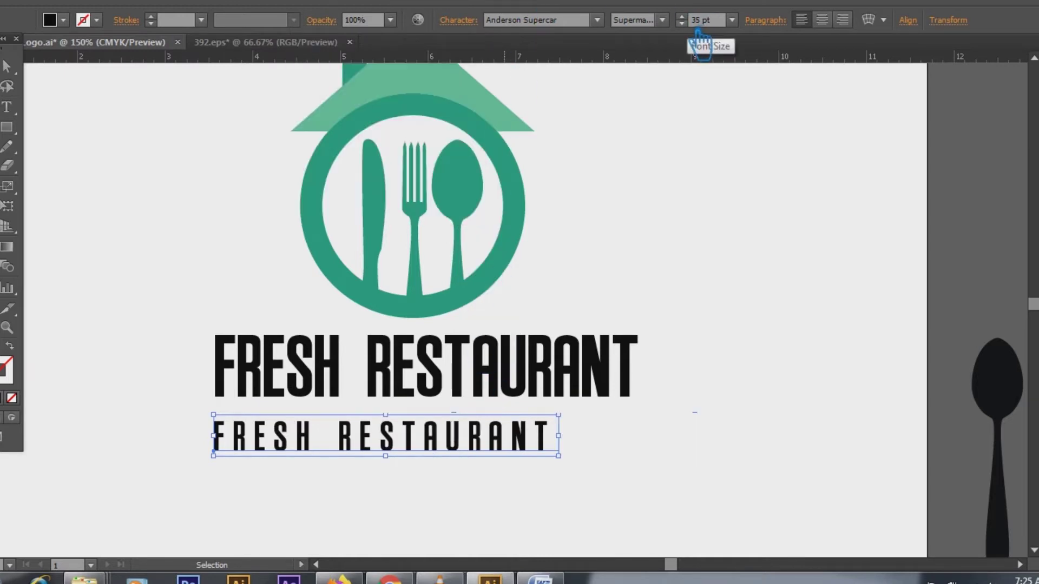
{"action": "scroll", "coordinate": [697, 31], "scroll_direction": "down", "scroll_amount": 11}
Replace the smaller line's text with "TAGLINE GOES HERE" and move it beneath the middle of the heading
{"action": "double_click", "coordinate": [411, 441]}
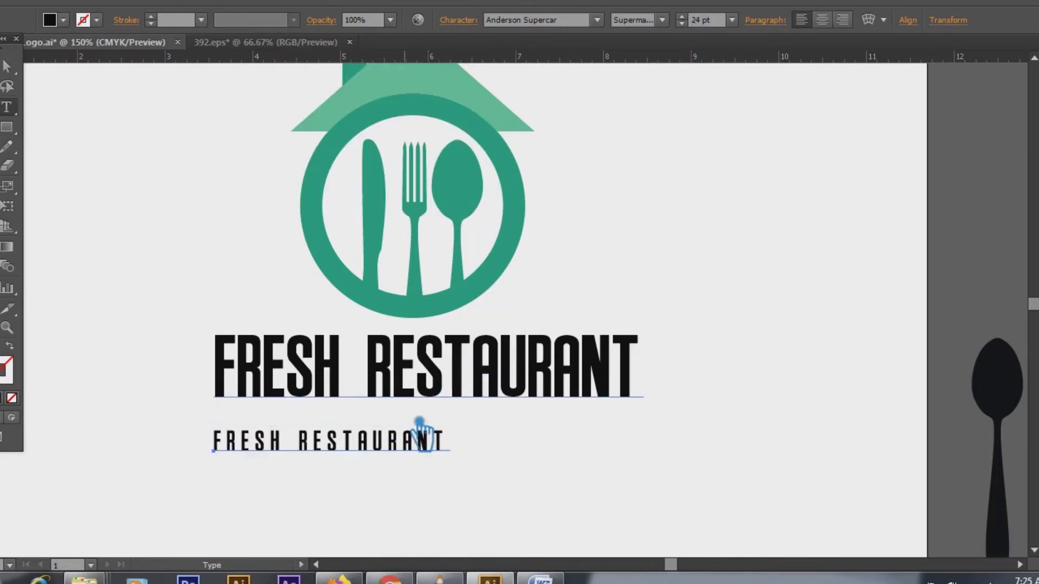
{"action": "left_click_drag", "start_coordinate": [435, 440], "coordinate": [116, 440]}
{"action": "type", "text": "TAGLINE GOES HERE"}
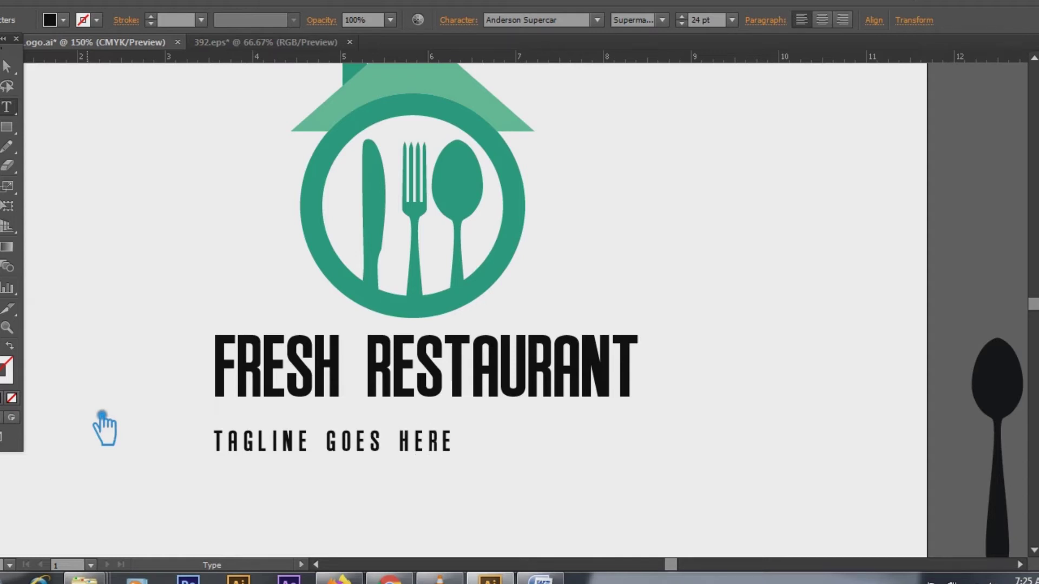
{"action": "left_click", "coordinate": [7, 66]}
{"action": "left_click_drag", "start_coordinate": [428, 455], "coordinate": [517, 441]}
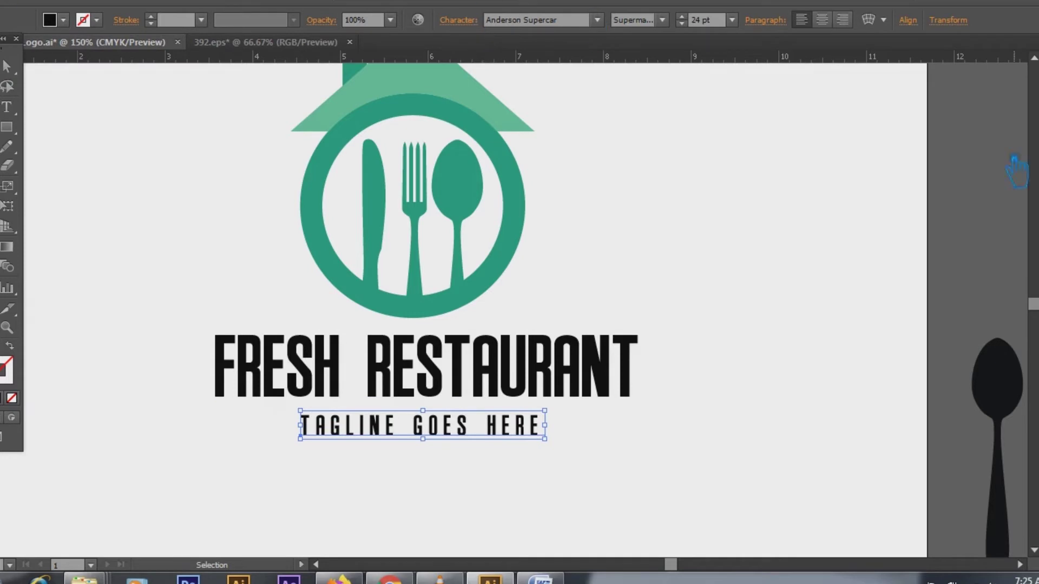
Set the tagline's letter tracking to 400
{"action": "left_click", "coordinate": [470, 25]}
{"action": "left_click", "coordinate": [454, 115]}
{"action": "type", "text": "400"}
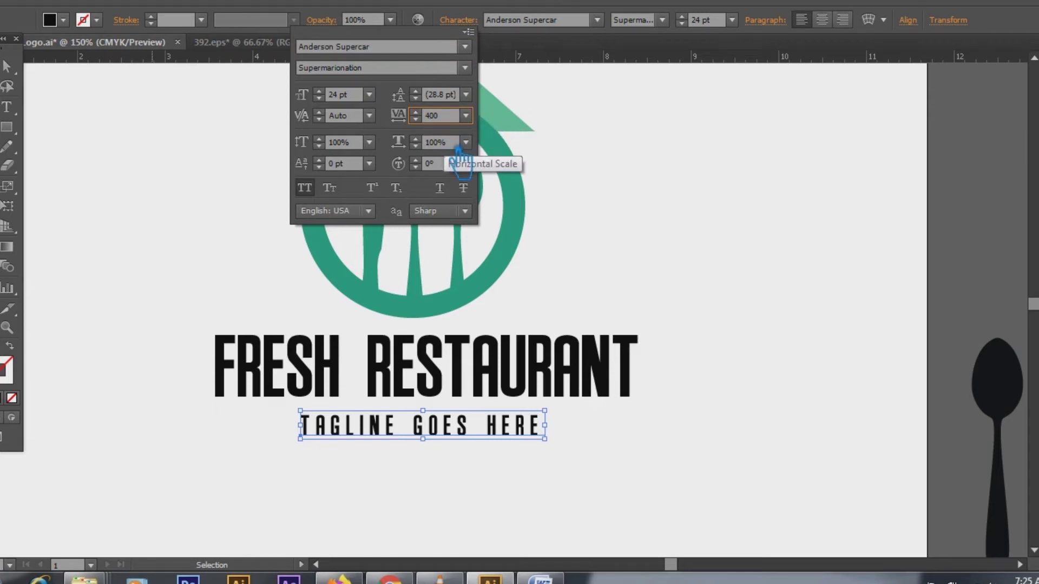
{"action": "key", "text": "Return"}
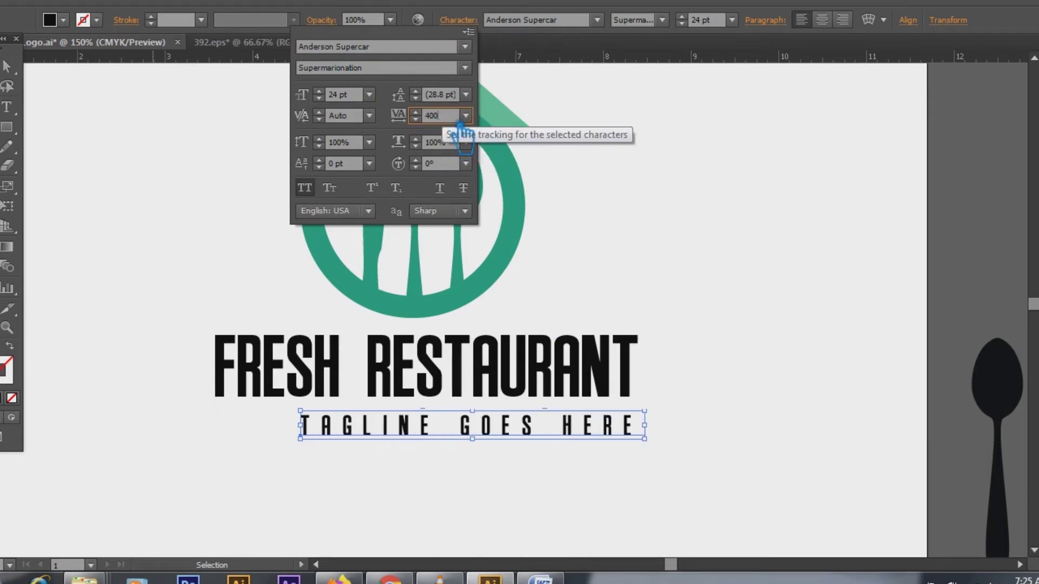
{"action": "left_click", "coordinate": [677, 198]}
Set the tracking of the tagline's final letter to 0 and reposition the tagline centrally under the heading
{"action": "left_click", "coordinate": [7, 107]}
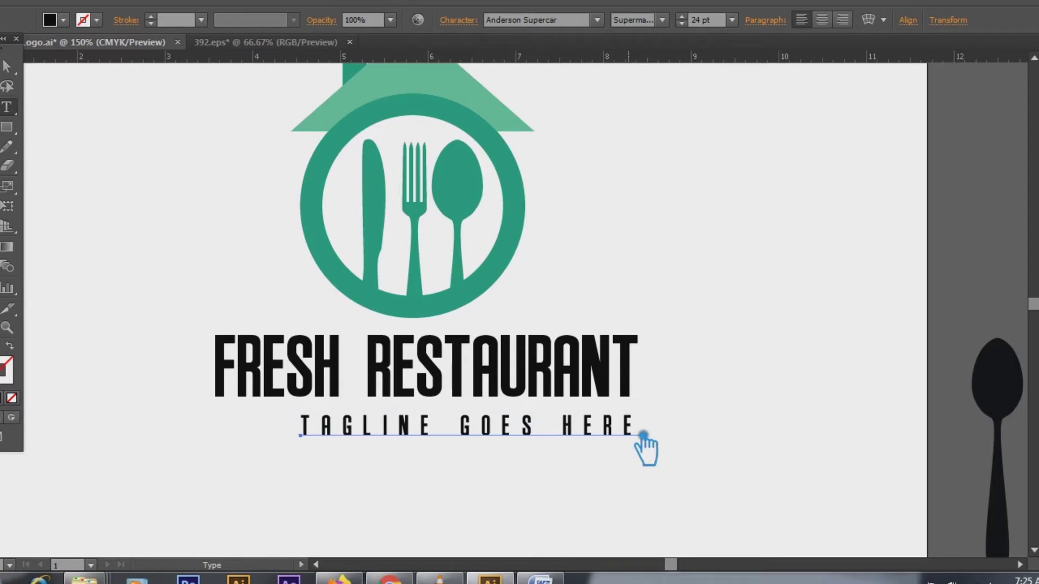
{"action": "left_click_drag", "start_coordinate": [643, 435], "coordinate": [622, 430]}
{"action": "left_click", "coordinate": [467, 21]}
{"action": "left_click", "coordinate": [466, 115]}
{"action": "left_click", "coordinate": [483, 244]}
{"action": "left_click", "coordinate": [512, 268]}
{"action": "left_click", "coordinate": [7, 68]}
{"action": "left_click_drag", "start_coordinate": [508, 430], "coordinate": [468, 424]}
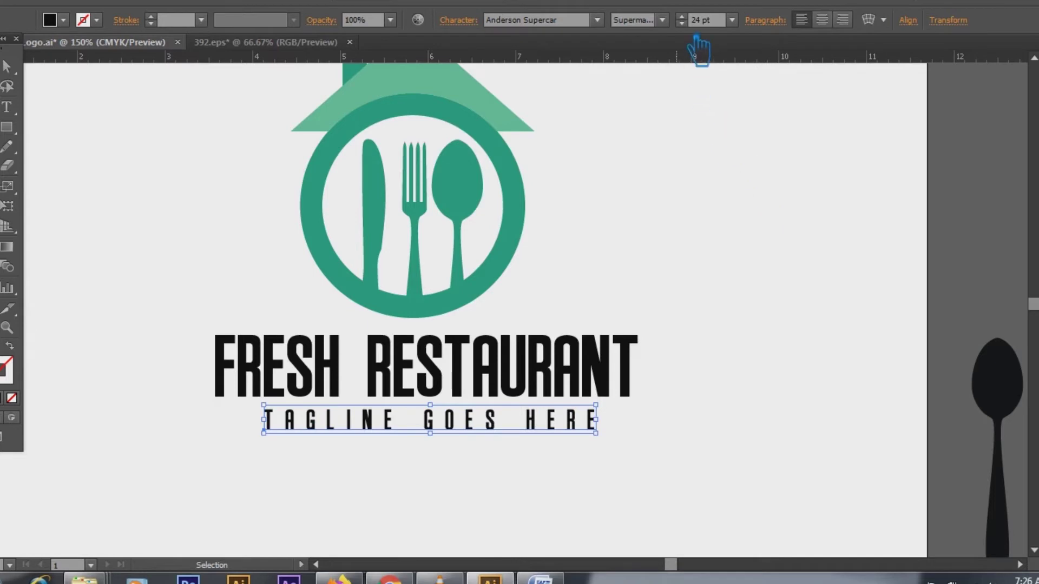
Reduce the tagline's font size by a few points and shift it back to the centre of the heading
{"action": "left_click", "coordinate": [682, 24]}
{"action": "left_click", "coordinate": [681, 23]}
{"action": "left_click", "coordinate": [682, 23]}
{"action": "left_click", "coordinate": [682, 23]}
{"action": "left_click", "coordinate": [701, 482]}
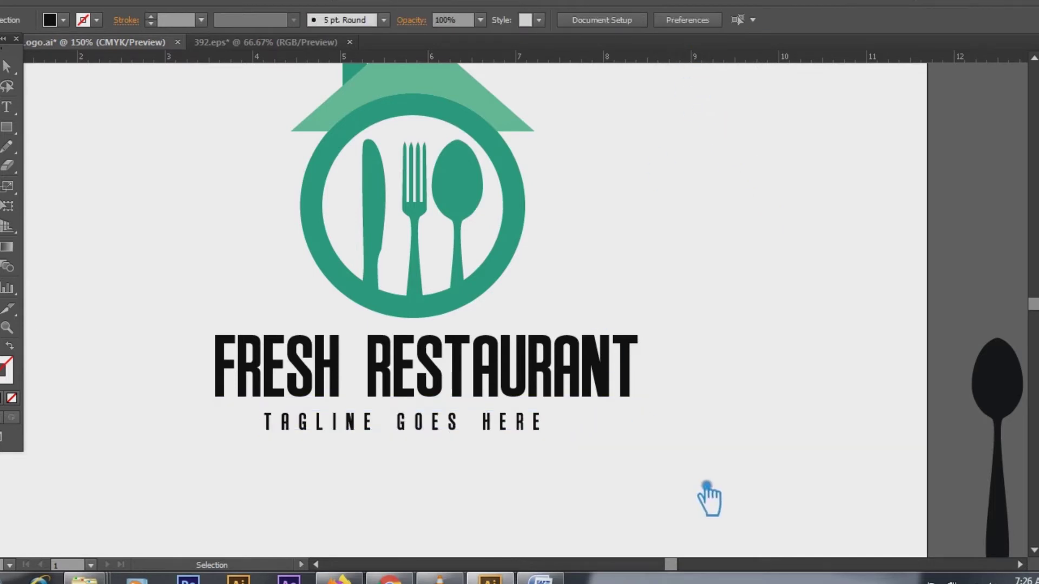
{"action": "left_click_drag", "start_coordinate": [436, 422], "coordinate": [455, 423]}
{"action": "left_click", "coordinate": [713, 472]}
Inspect the emblem's separate pieces: the roof, the knife and the ring arc overlapping the roof
{"action": "left_click_drag", "start_coordinate": [713, 472], "coordinate": [170, 161]}
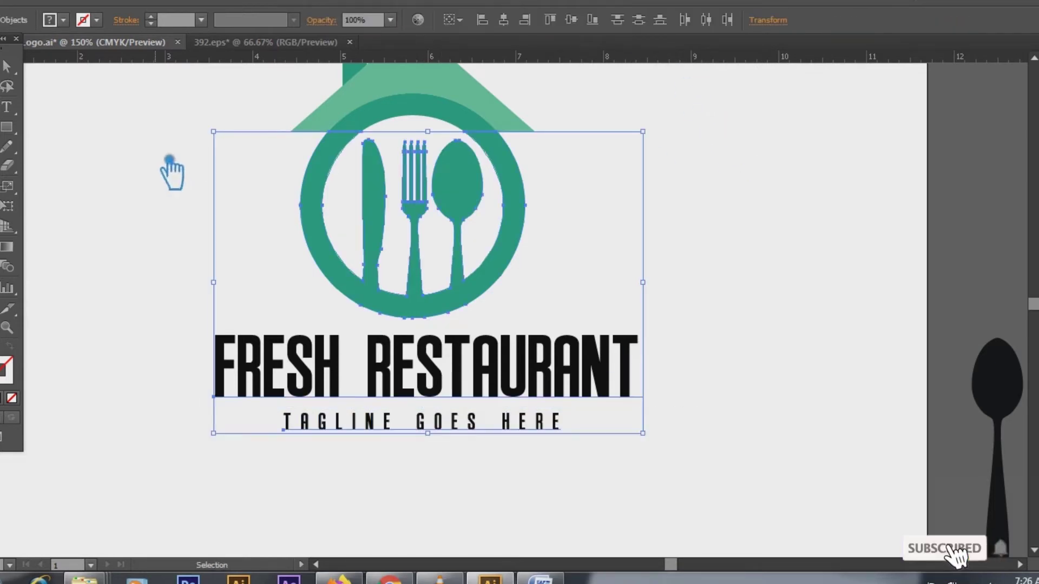
{"action": "left_click", "coordinate": [741, 146]}
{"action": "left_click_drag", "start_coordinate": [677, 197], "coordinate": [691, 262]}
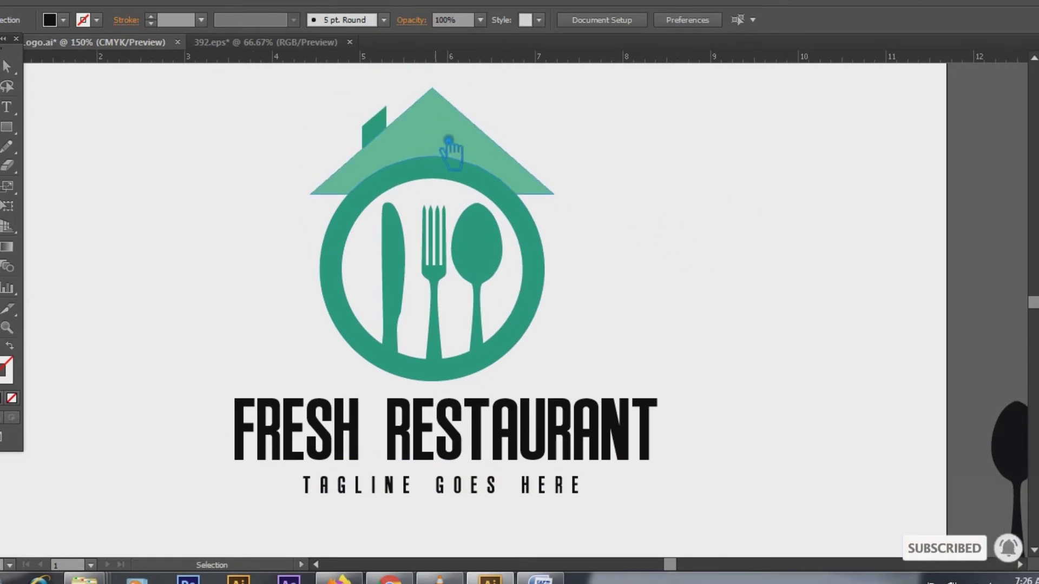
{"action": "left_click", "coordinate": [464, 132]}
{"action": "left_click", "coordinate": [631, 144]}
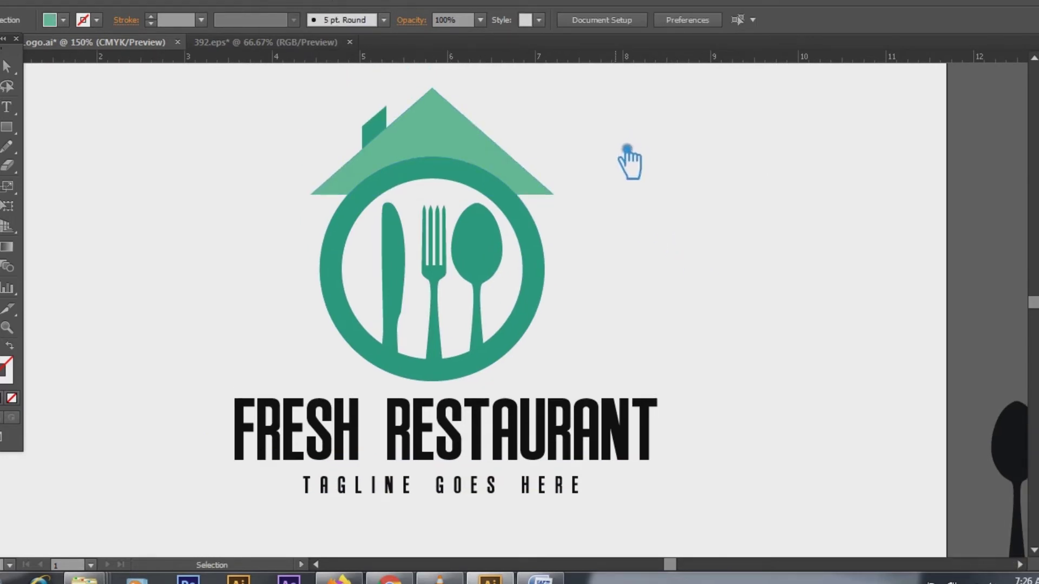
{"action": "left_click", "coordinate": [407, 285]}
{"action": "left_click", "coordinate": [697, 253]}
{"action": "left_click", "coordinate": [452, 188]}
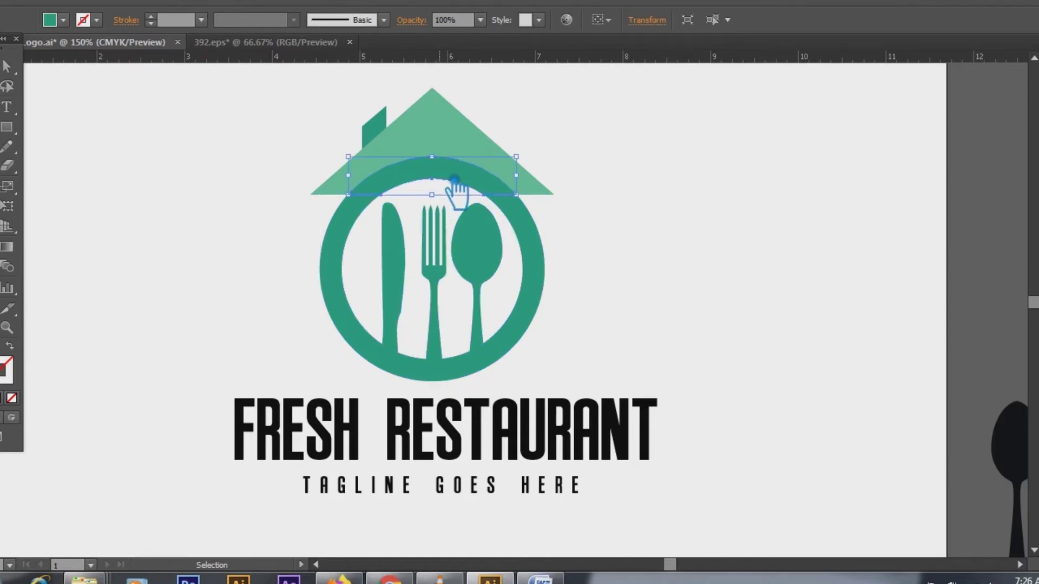
{"action": "left_click", "coordinate": [452, 139]}
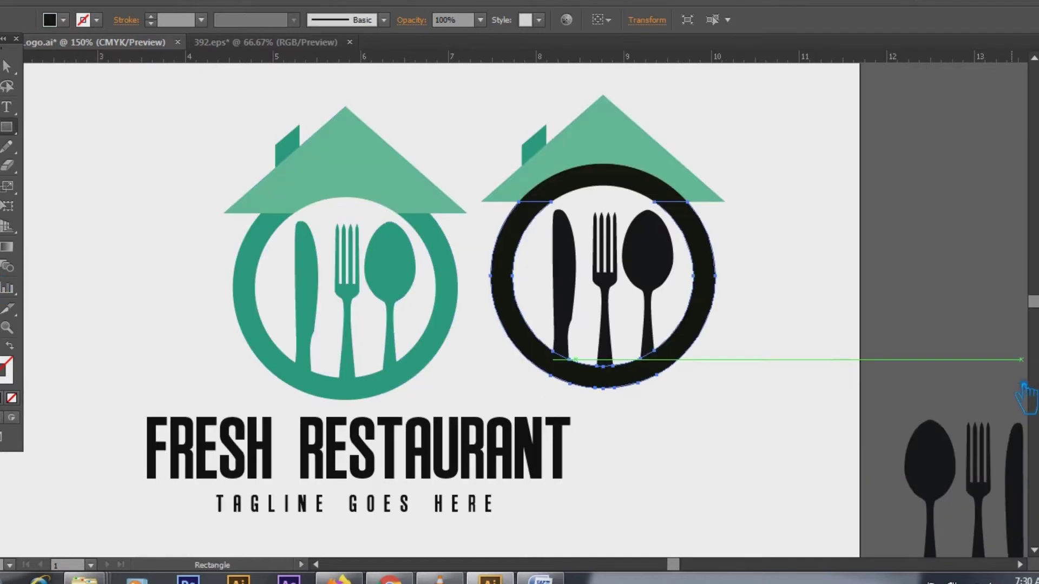
Recolour the black emblem's ring arc that overlaps the roof with the chimney's dark green, using the Eyedropper
{"action": "left_click", "coordinate": [146, 170]}
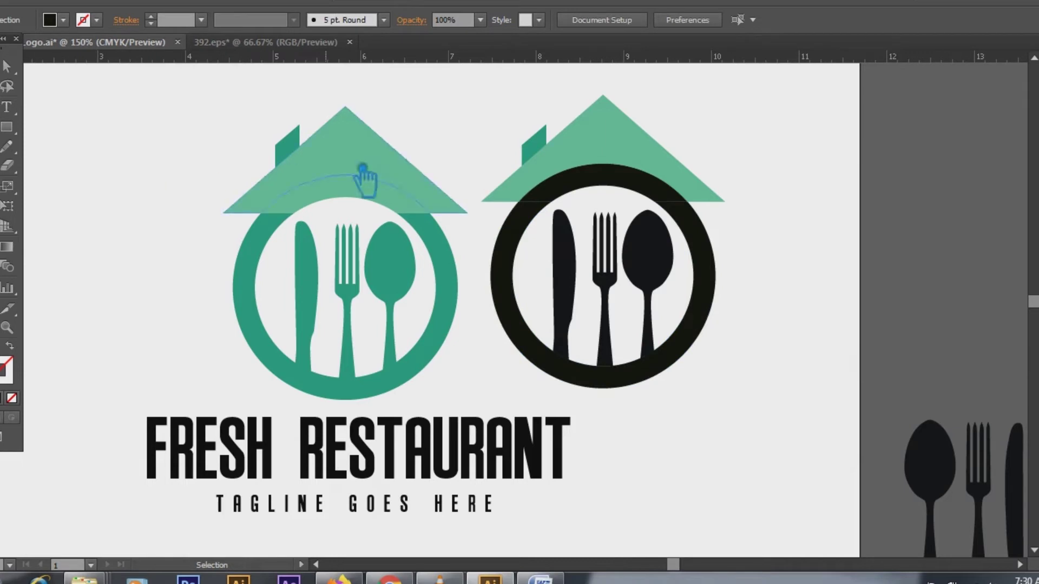
{"action": "left_click", "coordinate": [641, 198]}
{"action": "left_click", "coordinate": [2, 270]}
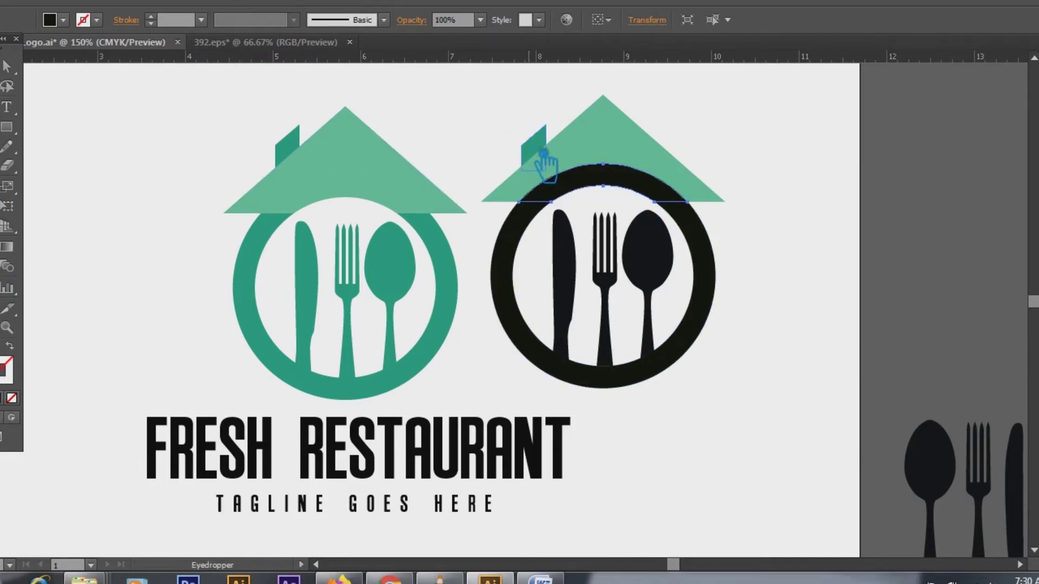
{"action": "left_click", "coordinate": [533, 149]}
Delete the original green emblem above the lettering
{"action": "left_click", "coordinate": [2, 61]}
{"action": "left_click_drag", "start_coordinate": [225, 137], "coordinate": [409, 301]}
{"action": "key", "text": "Delete"}
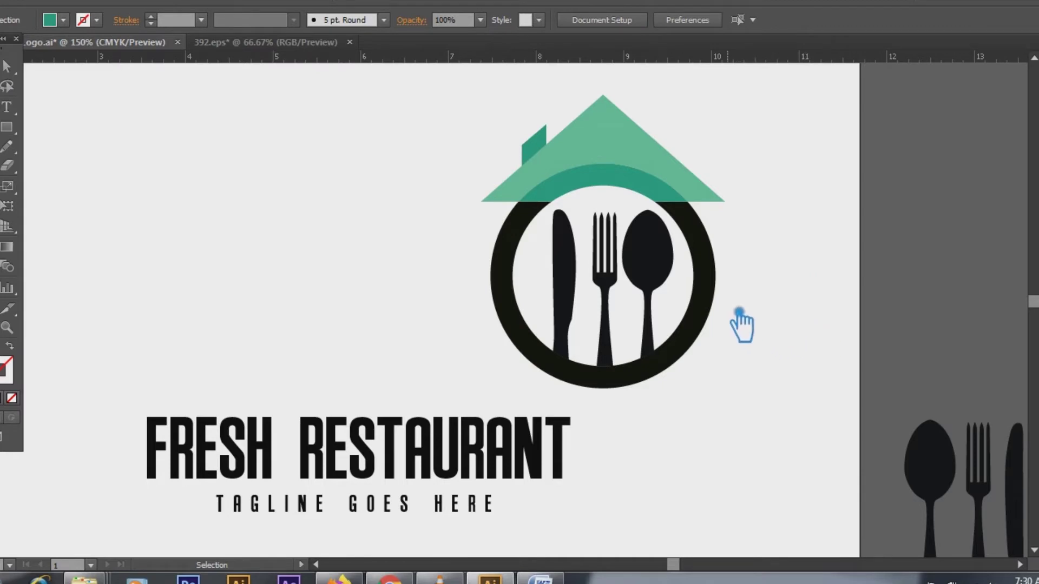
Nudge the knife, fork and spoon together slightly to the left inside the ring
{"action": "left_click", "coordinate": [649, 254]}
{"action": "left_click", "coordinate": [608, 303], "text": "shift"}
{"action": "left_click", "coordinate": [567, 294], "text": "shift"}
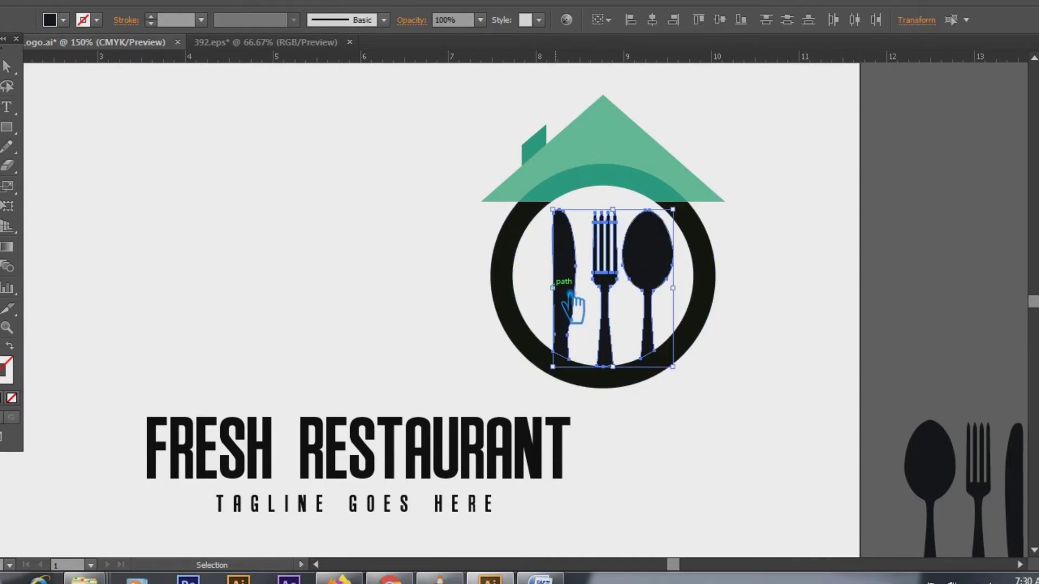
{"action": "key", "text": "Left"}
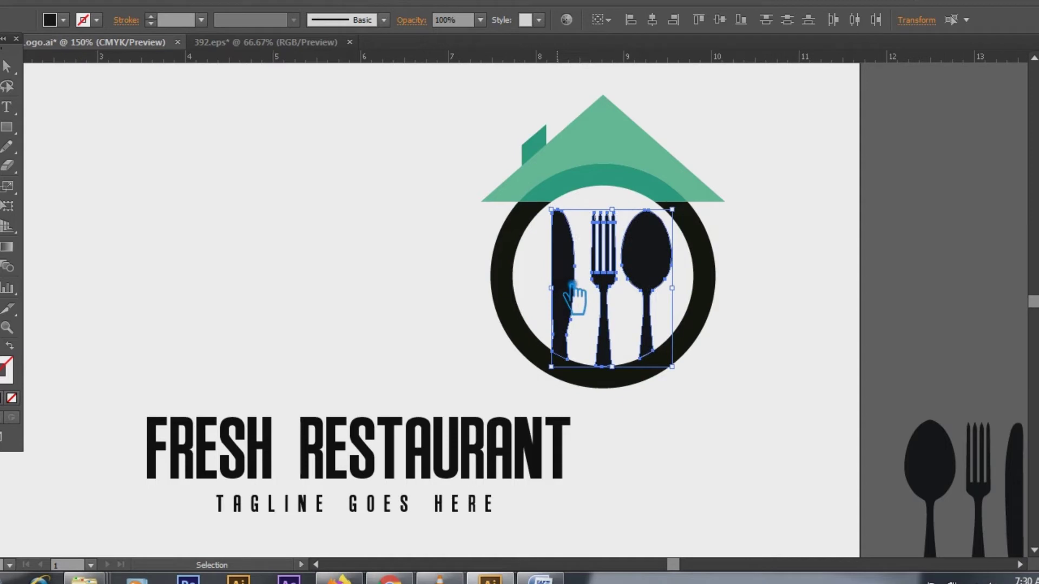
{"action": "left_click", "coordinate": [784, 332]}
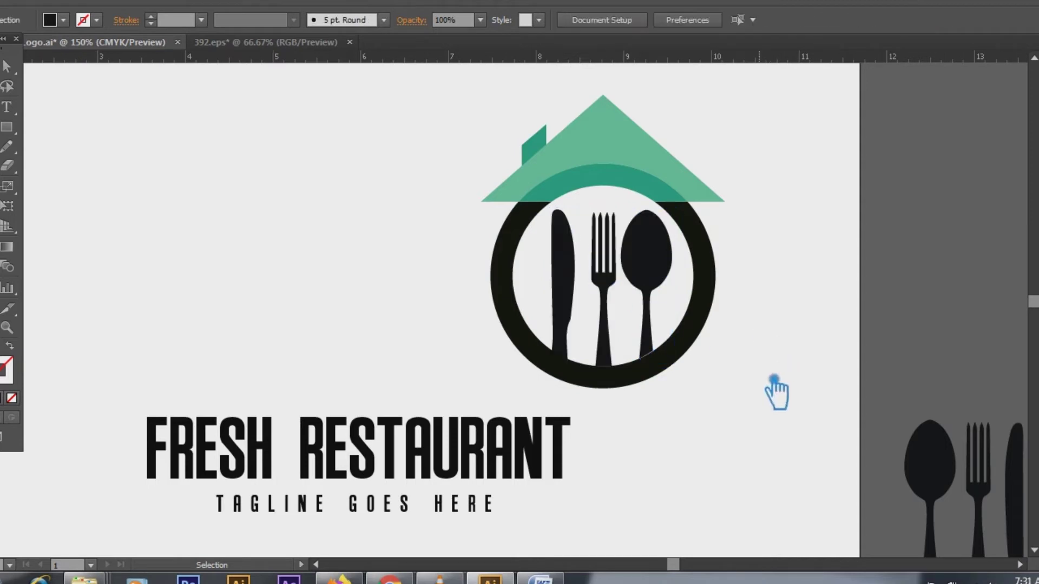
Group the knife, fork and spoon and align them with the black ring on their horizontal centres
{"action": "left_click_drag", "start_coordinate": [775, 379], "coordinate": [463, 262]}
{"action": "left_click", "coordinate": [784, 295]}
{"action": "left_click", "coordinate": [605, 284]}
{"action": "left_click", "coordinate": [668, 272], "text": "shift"}
{"action": "left_click", "coordinate": [569, 272], "text": "shift"}
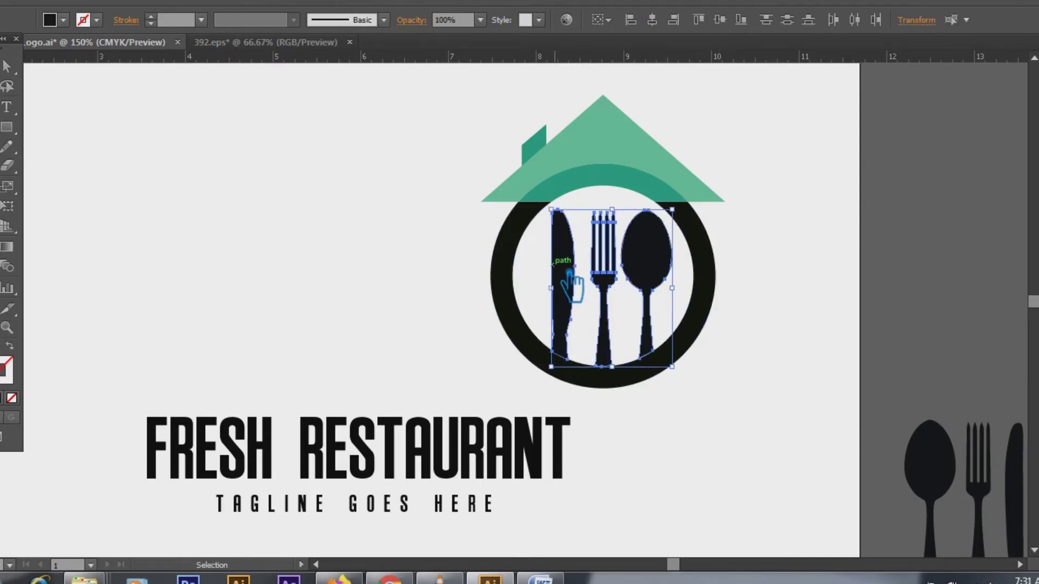
{"action": "key", "text": "ctrl+g"}
{"action": "left_click", "coordinate": [815, 321]}
{"action": "left_click_drag", "start_coordinate": [701, 375], "coordinate": [443, 282]}
{"action": "left_click", "coordinate": [651, 20]}
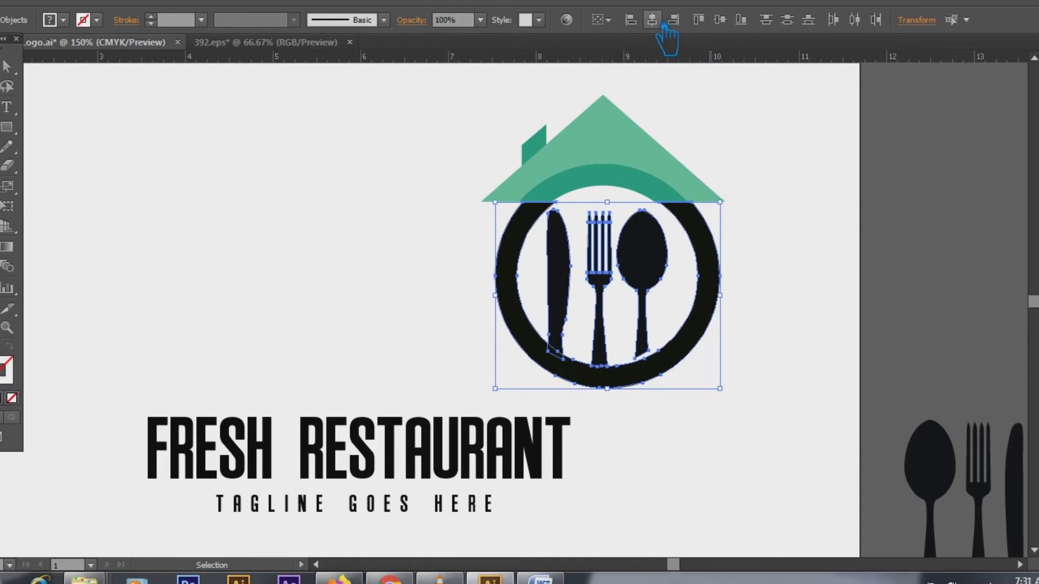
Group the roof pieces and centre them horizontally with the black ring and cutlery
{"action": "left_click", "coordinate": [763, 191]}
{"action": "left_click_drag", "start_coordinate": [633, 158], "coordinate": [753, 211]}
{"action": "key", "text": "ctrl+g"}
{"action": "left_click", "coordinate": [787, 329]}
{"action": "left_click_drag", "start_coordinate": [788, 330], "coordinate": [600, 248]}
{"action": "left_click", "coordinate": [652, 20]}
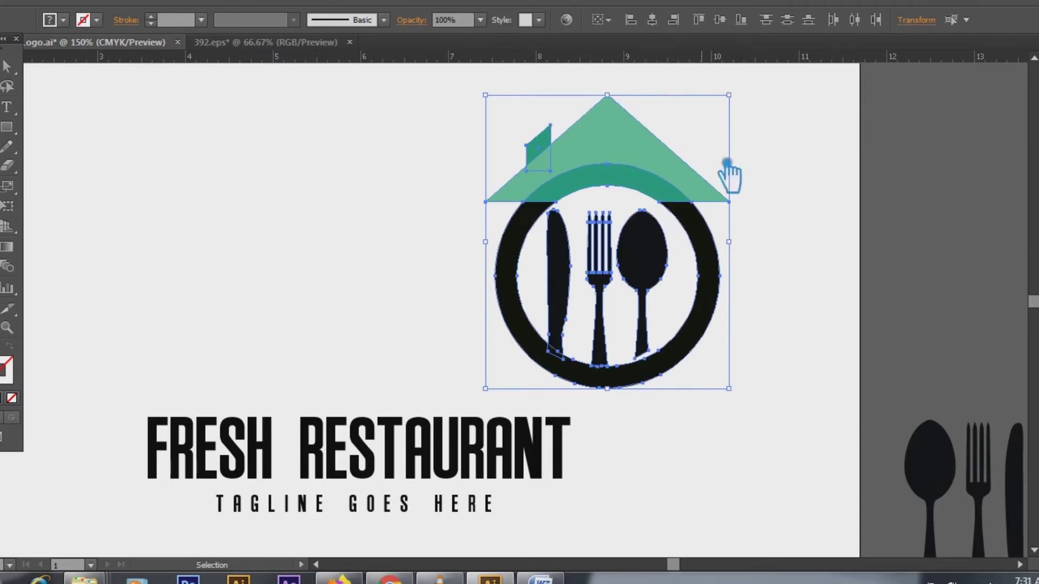
Shift the cutlery group slightly to the right inside the ring
{"action": "left_click", "coordinate": [869, 257]}
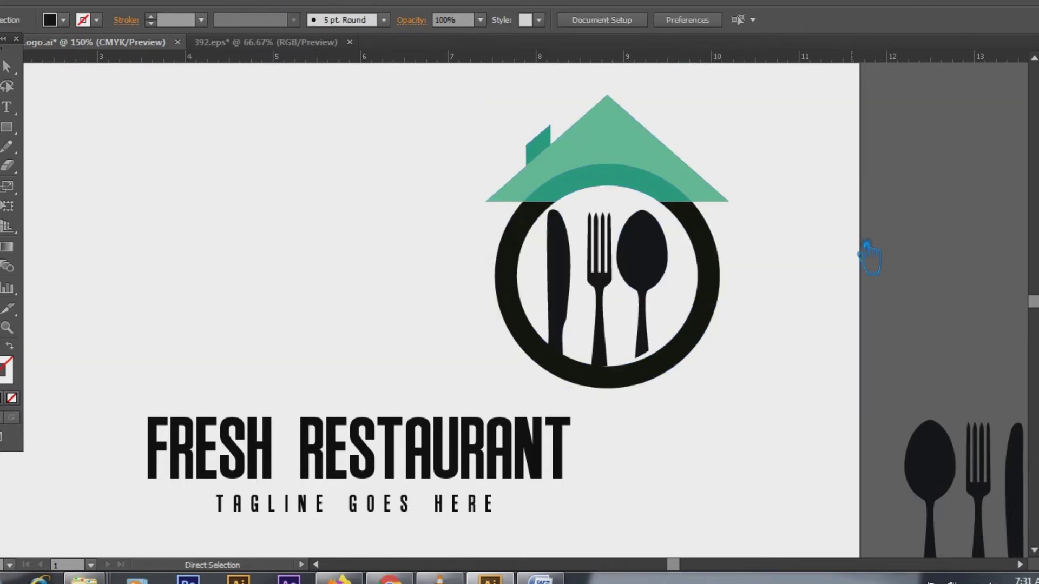
{"action": "left_click", "coordinate": [656, 267]}
{"action": "left_click_drag", "start_coordinate": [658, 259], "coordinate": [660, 259]}
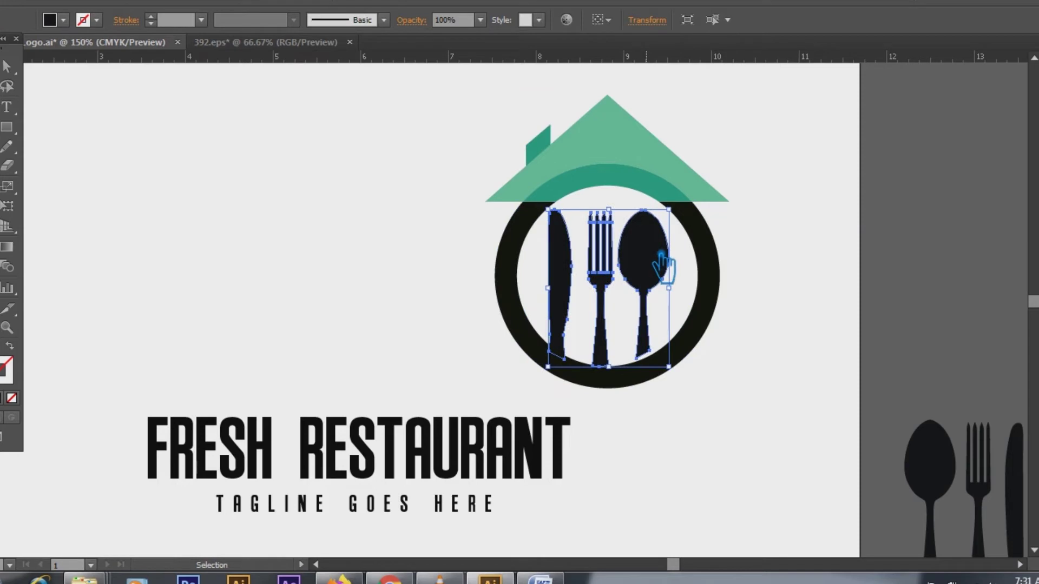
{"action": "left_click", "coordinate": [838, 281]}
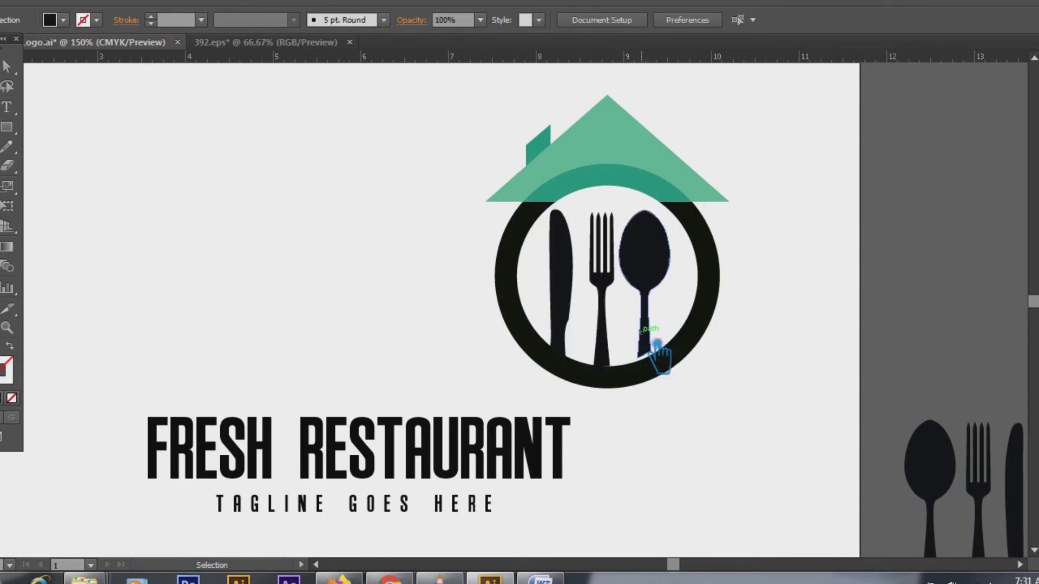
Ungroup the cutlery and offset the black ring's path by 0.05 in
{"action": "right_click", "coordinate": [676, 374]}
{"action": "left_click", "coordinate": [709, 461]}
{"action": "left_click", "coordinate": [624, 384]}
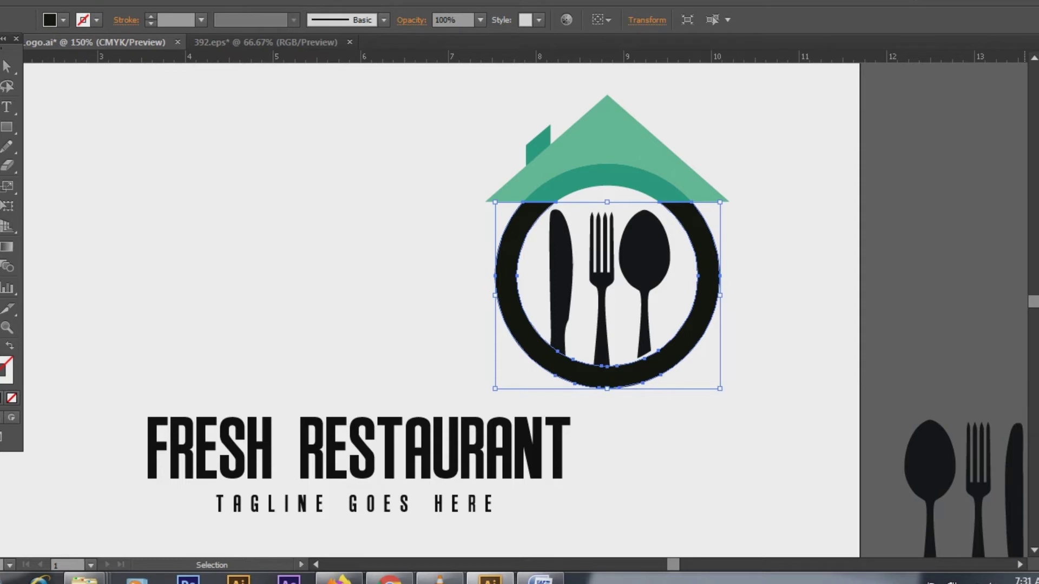
{"action": "left_click", "coordinate": [88, 4]}
{"action": "mouse_move", "coordinate": [146, 324]}
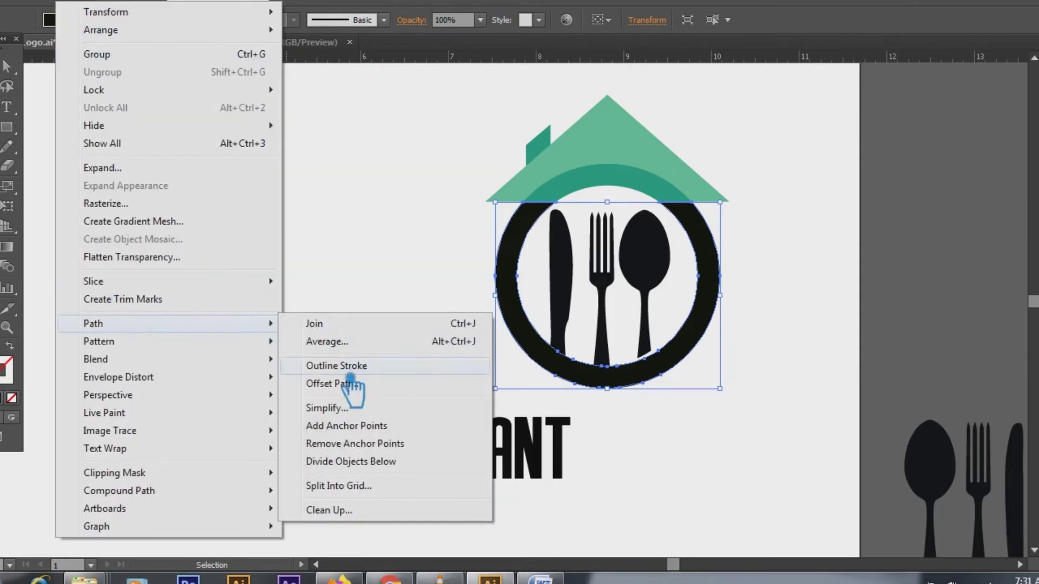
{"action": "left_click", "coordinate": [349, 382]}
{"action": "left_click", "coordinate": [740, 229]}
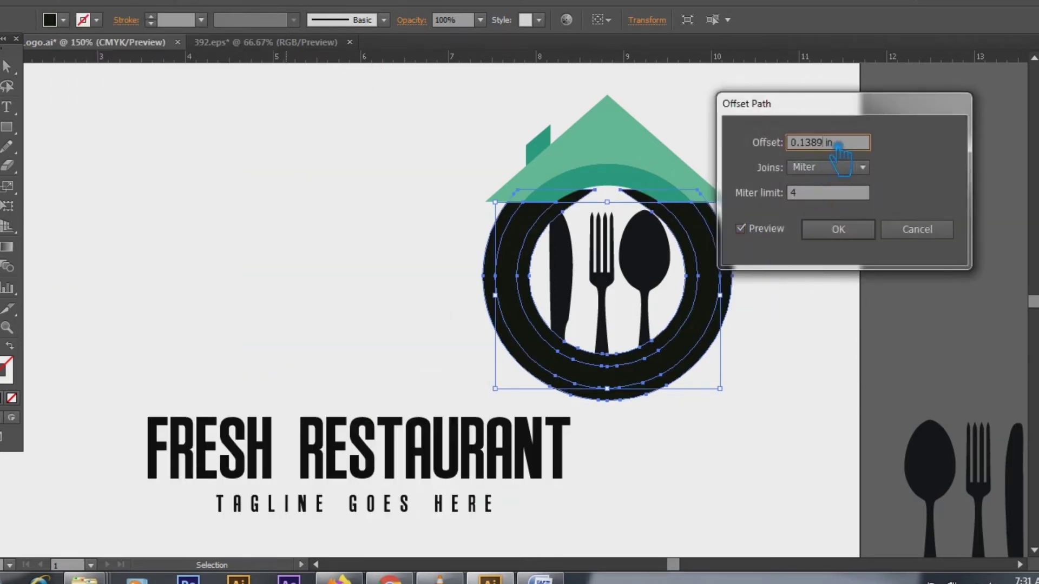
{"action": "type", "text": "025"}
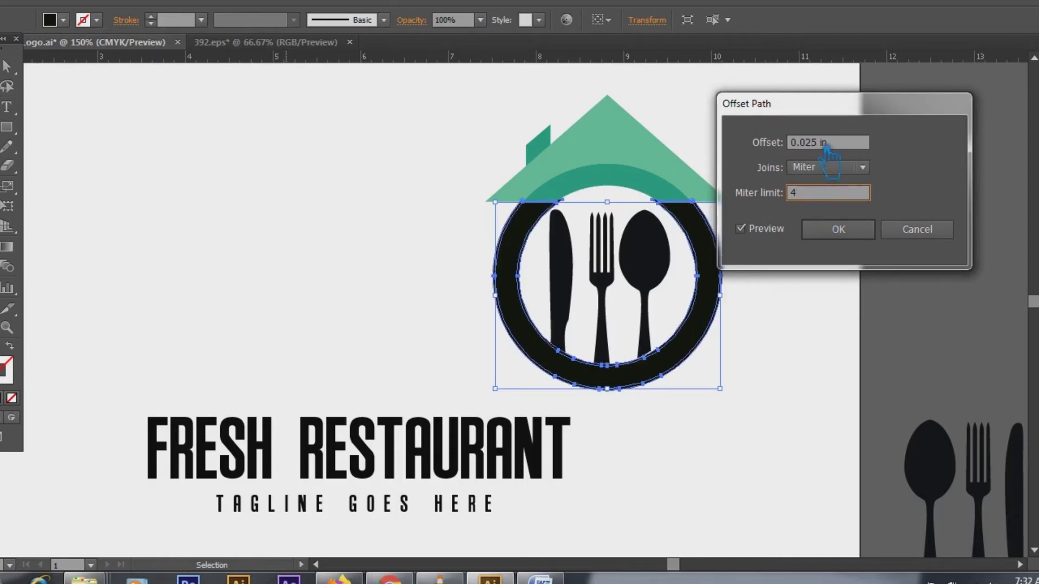
{"action": "type", "text": "5"}
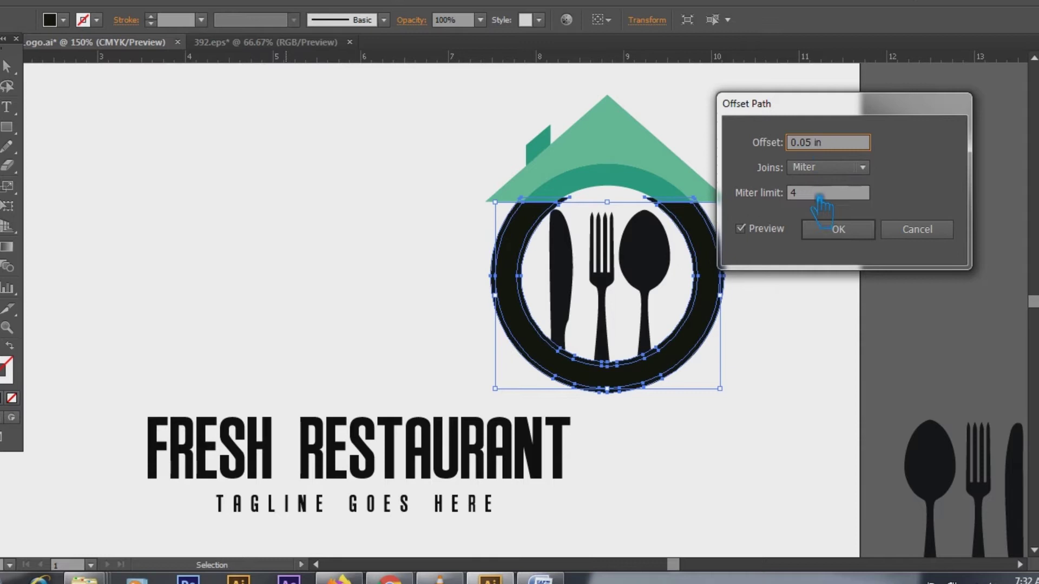
{"action": "left_click", "coordinate": [833, 227]}
Divide the knife, fork and spoon with the offset ring using Pathfinder and ungroup the resulting pieces
{"action": "left_click_drag", "start_coordinate": [729, 338], "coordinate": [553, 341]}
{"action": "key", "text": "ctrl+shift+F9"}
{"action": "left_click", "coordinate": [872, 456]}
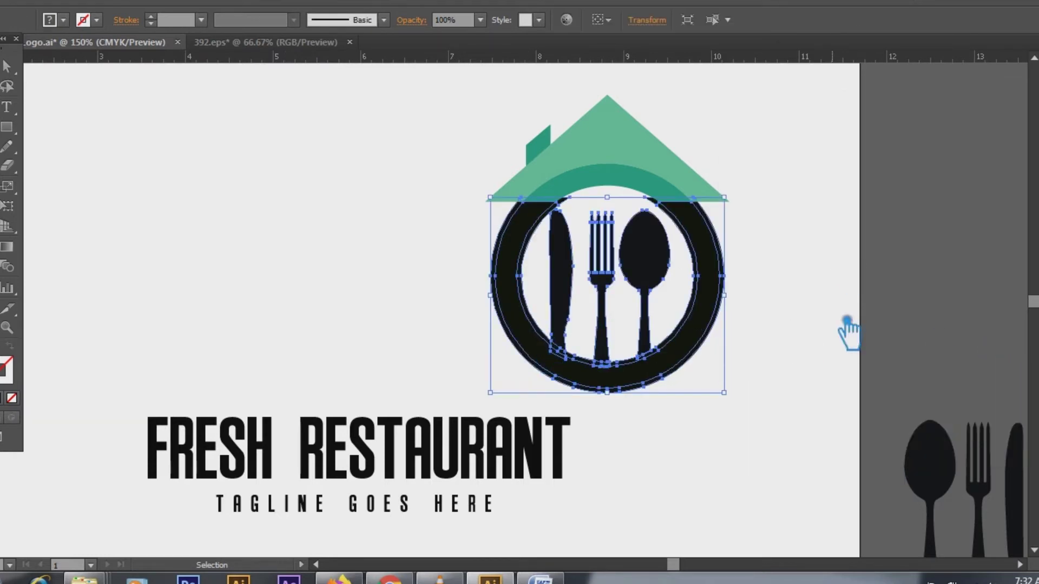
{"action": "right_click", "coordinate": [693, 286]}
{"action": "left_click", "coordinate": [751, 382]}
{"action": "left_click", "coordinate": [762, 364]}
Hide the original black ring and delete the offset ring pieces, including the sliver between the knife and fork
{"action": "left_click", "coordinate": [705, 312]}
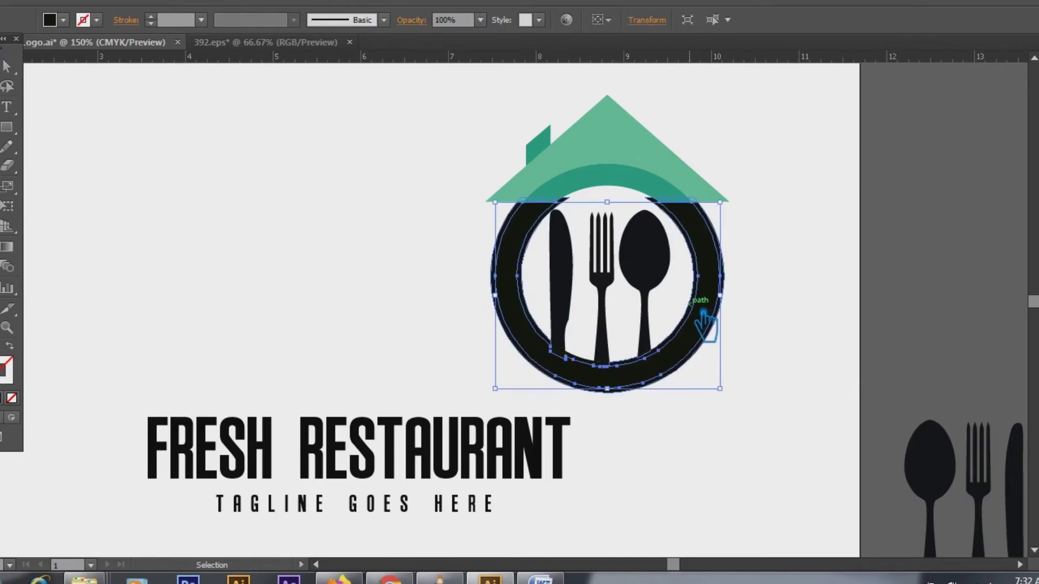
{"action": "key", "text": "Delete"}
{"action": "key", "text": "ctrl+z"}
{"action": "key", "text": "ctrl+shift+z"}
{"action": "left_click_drag", "start_coordinate": [703, 309], "coordinate": [683, 347]}
{"action": "key", "text": "Delete"}
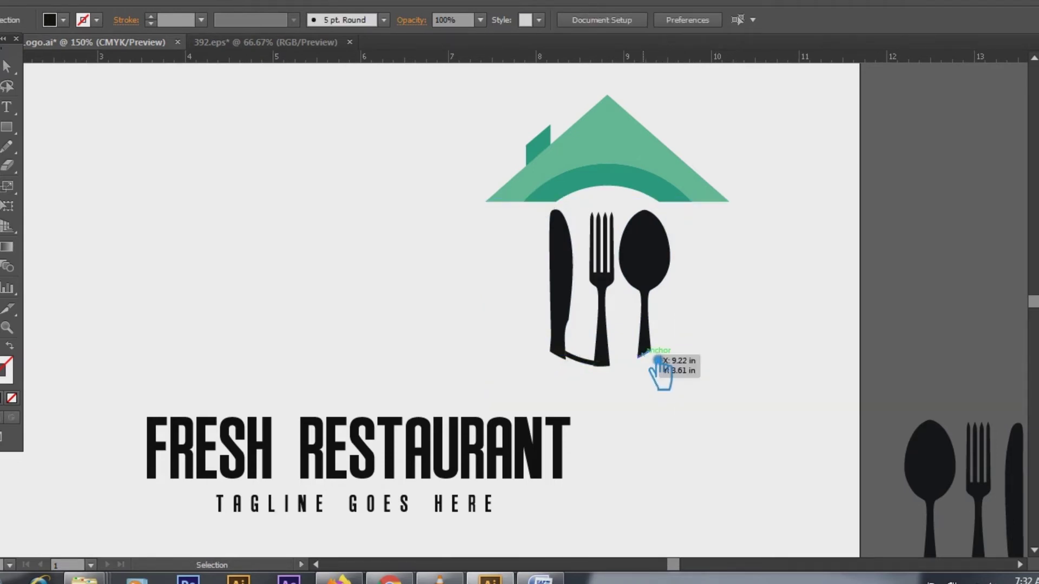
{"action": "left_click", "coordinate": [608, 375]}
{"action": "key", "text": "Delete"}
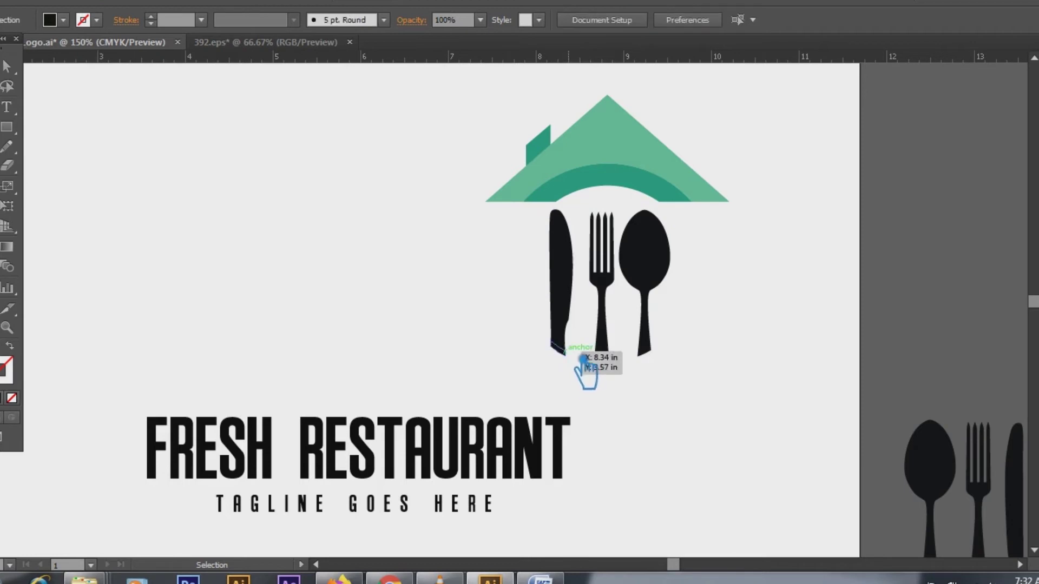
Delete the cut-off lower ends of the knife and fork
{"action": "left_click", "coordinate": [651, 358]}
{"action": "left_click", "coordinate": [615, 368]}
{"action": "left_click", "coordinate": [615, 368]}
{"action": "left_click", "coordinate": [747, 391]}
{"action": "left_click_drag", "start_coordinate": [748, 390], "coordinate": [517, 278]}
{"action": "left_click", "coordinate": [742, 309]}
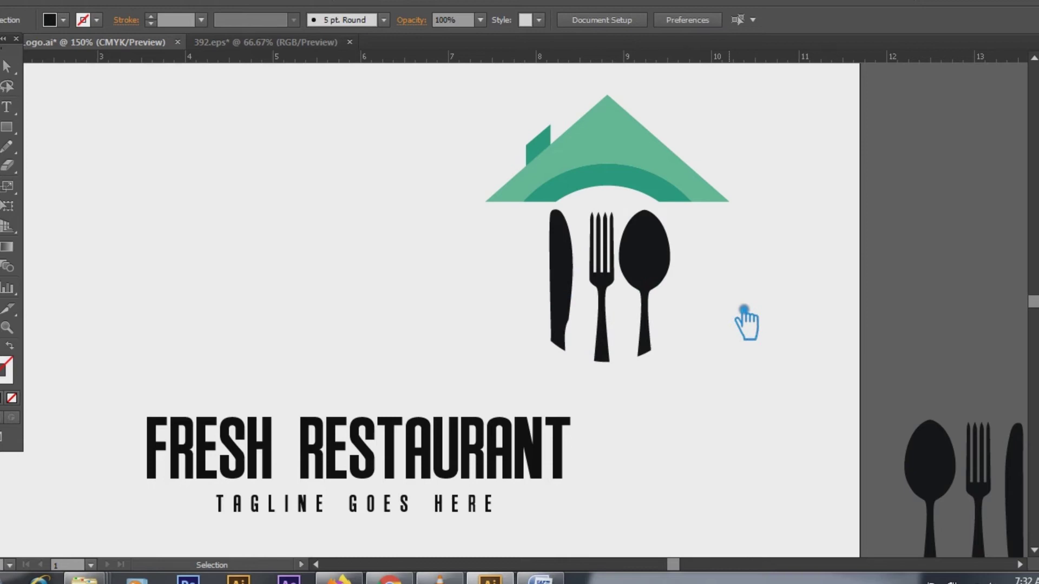
Show all hidden objects and delete the two green leaves
{"action": "key", "text": "ctrl+alt+3"}
{"action": "left_click", "coordinate": [130, 212]}
{"action": "left_click", "coordinate": [465, 208]}
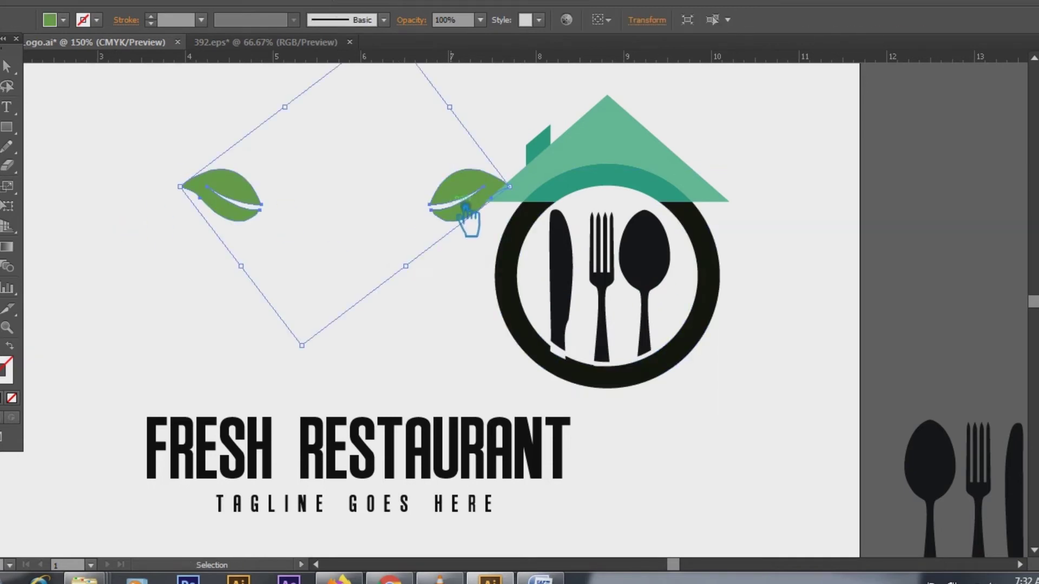
{"action": "key", "text": "Delete"}
Undo the leaf deletion, the unhiding and the removal of the fork's lower end
{"action": "key", "text": "ctrl+z"}
{"action": "key", "text": "ctrl+z"}
{"action": "key", "text": "ctrl+z"}
{"action": "key", "text": "ctrl+z"}
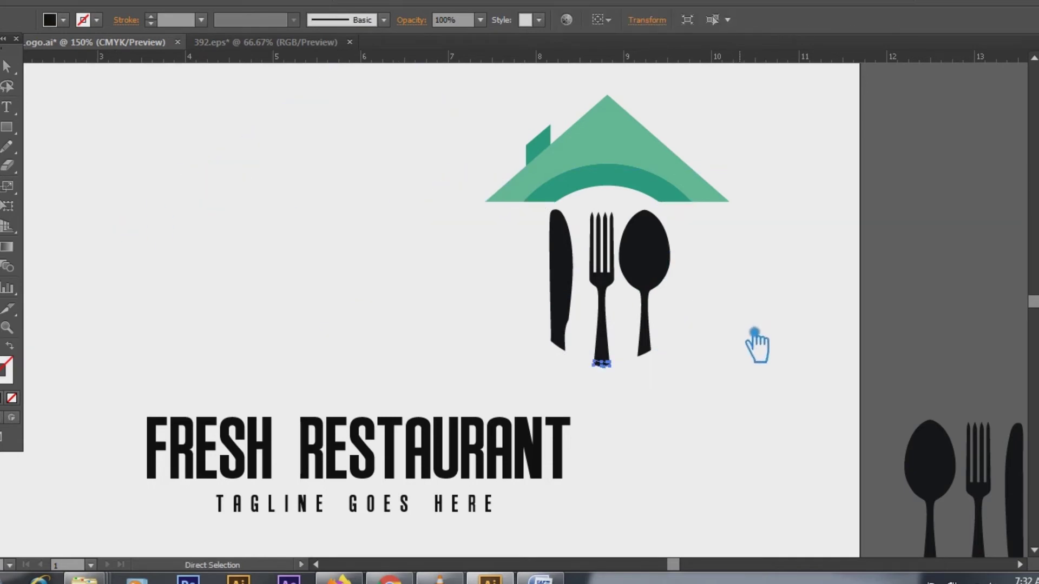
Delete the thin strip near the knife's lower end and the fork's cut-off end, and show all hidden objects
{"action": "left_click", "coordinate": [805, 339]}
{"action": "left_click", "coordinate": [559, 348]}
{"action": "key", "text": "Delete"}
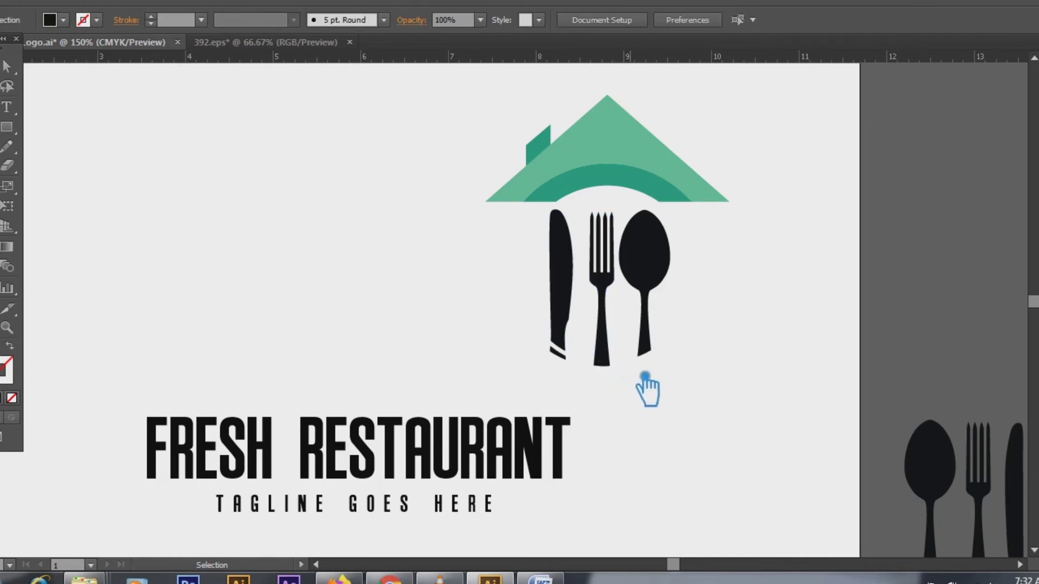
{"action": "left_click", "coordinate": [602, 364]}
{"action": "key", "text": "Delete"}
{"action": "key", "text": "ctrl+alt+3"}
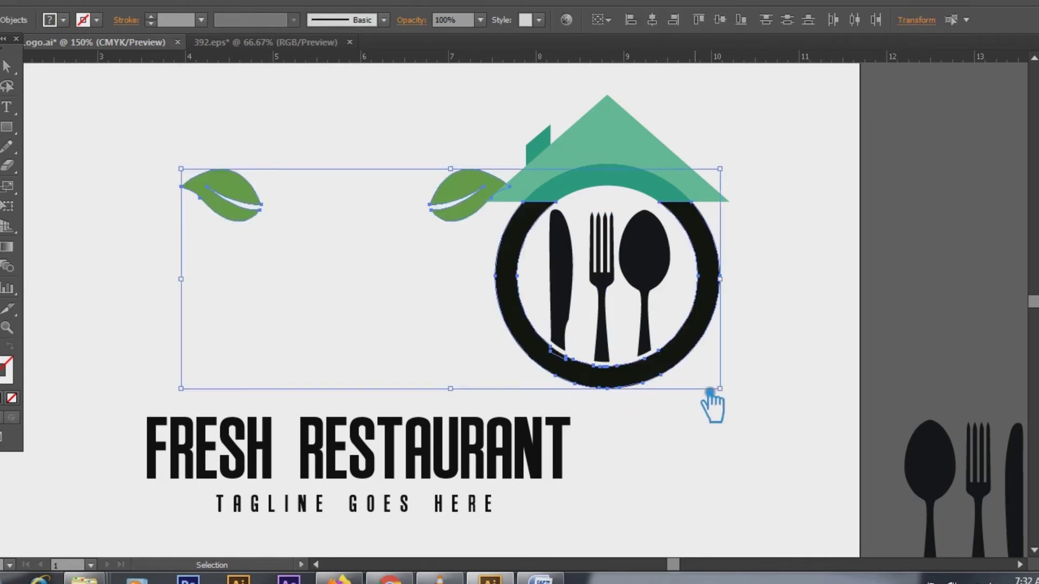
Delete the two green leaves beside the emblem
{"action": "left_click", "coordinate": [828, 295]}
{"action": "left_click", "coordinate": [469, 180]}
{"action": "key", "text": "Delete"}
{"action": "left_click_drag", "start_coordinate": [830, 394], "coordinate": [717, 363]}
{"action": "left_click_drag", "start_coordinate": [536, 370], "coordinate": [384, 339]}
{"action": "left_click", "coordinate": [742, 345]}
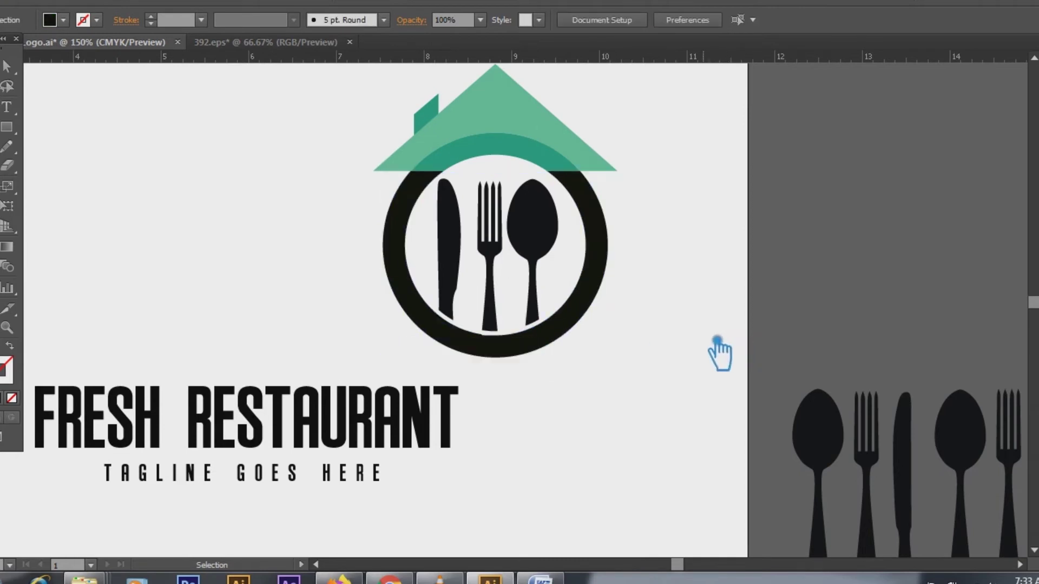
Undo the recent deletions and retry removing the cut-off piece at the fork's lower end
{"action": "key", "text": "ctrl+z"}
{"action": "key", "text": "ctrl+z"}
{"action": "key", "text": "ctrl+z"}
{"action": "key", "text": "v"}
{"action": "left_click", "coordinate": [674, 332]}
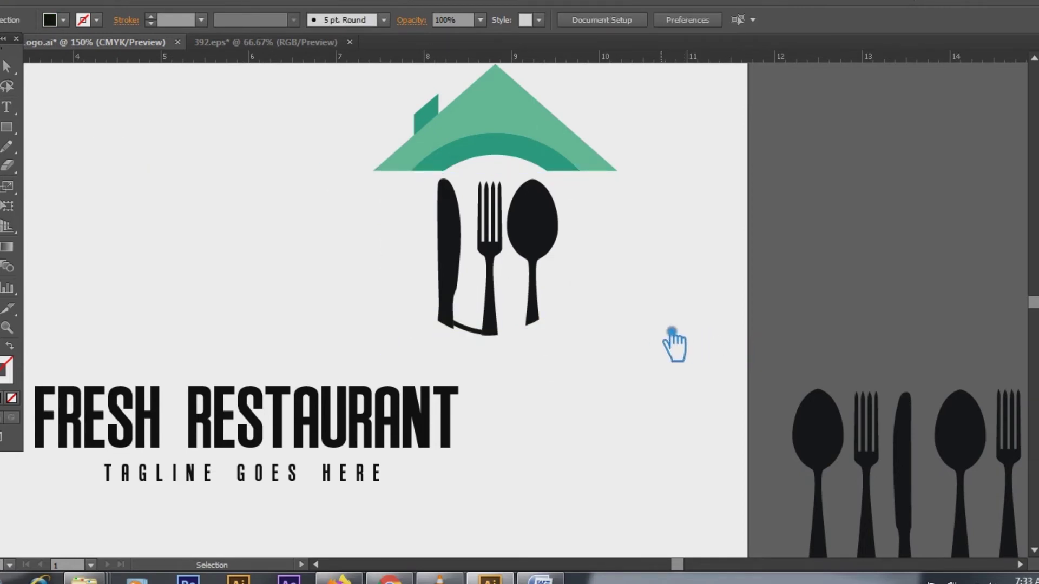
{"action": "left_click", "coordinate": [497, 333]}
{"action": "key", "text": "Delete"}
{"action": "key", "text": "ctrl+z"}
{"action": "key", "text": "ctrl+z"}
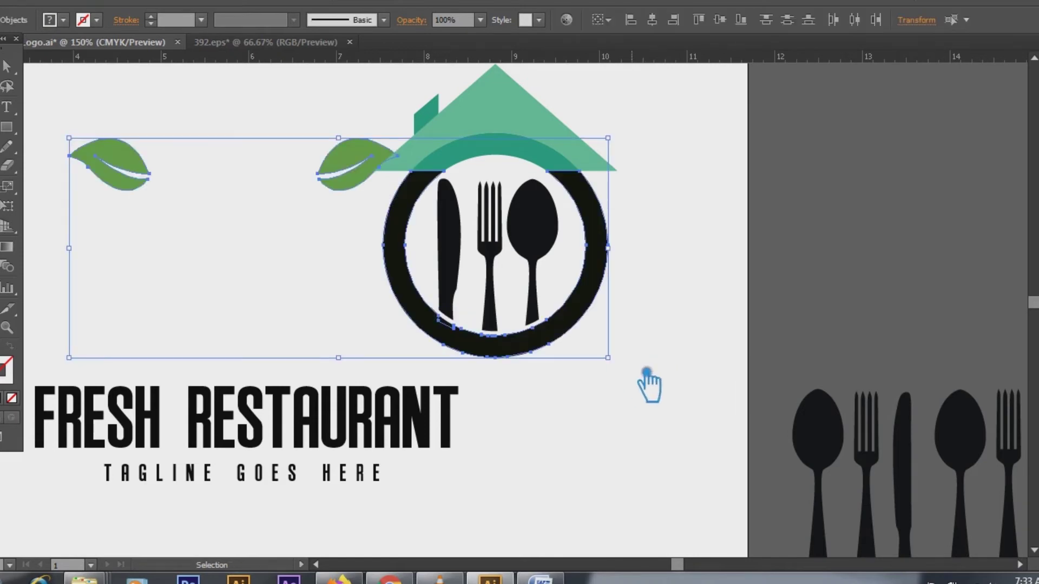
Delete the two green leaf shapes from the artboard
{"action": "left_click", "coordinate": [646, 371]}
{"action": "left_click", "coordinate": [353, 157]}
{"action": "key", "text": "Delete"}
Unite the black ring with the leftover cut-off knife end overlapping it
{"action": "left_click_drag", "start_coordinate": [582, 372], "coordinate": [457, 327]}
{"action": "key", "text": "ctrl+shift+F9"}
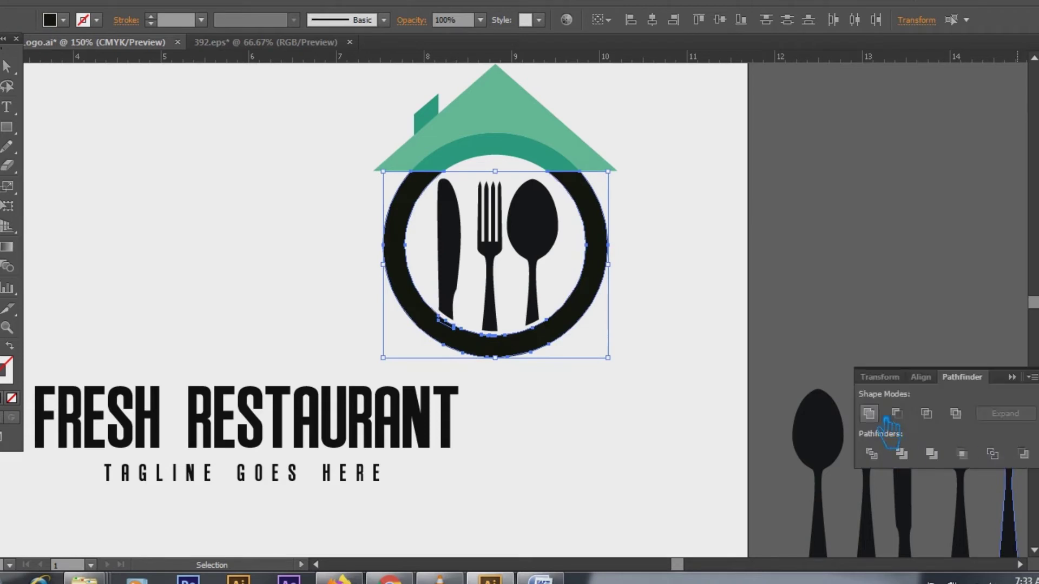
{"action": "left_click", "coordinate": [869, 414]}
{"action": "left_click", "coordinate": [910, 356]}
Move the whole emblem over the FRESH RESTAURANT lettering, leaving a small gap between them
{"action": "left_click_drag", "start_coordinate": [684, 323], "coordinate": [389, 122]}
{"action": "left_click_drag", "start_coordinate": [648, 185], "coordinate": [394, 191]}
{"action": "left_click", "coordinate": [588, 204]}
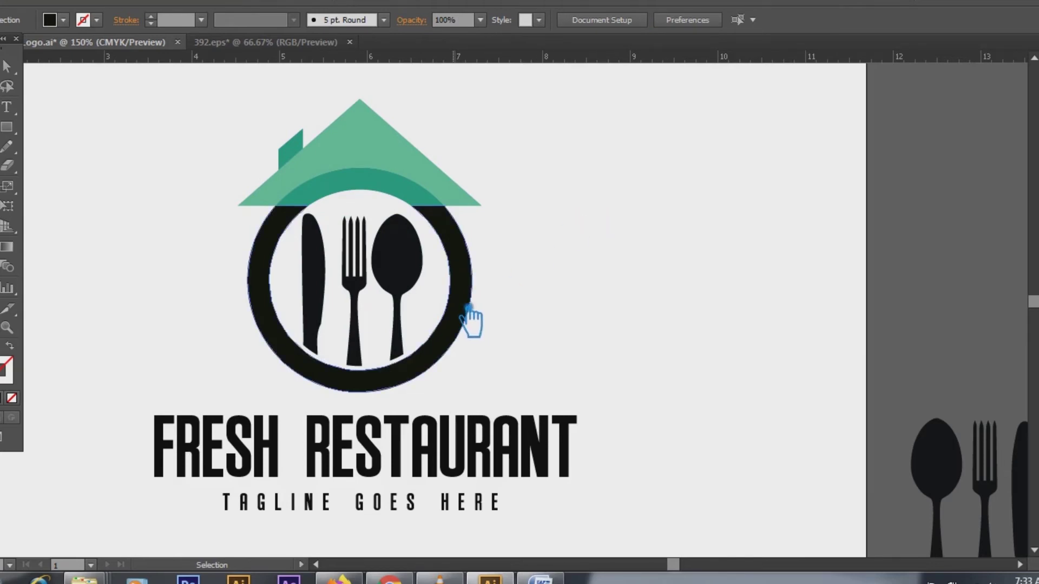
{"action": "left_click_drag", "start_coordinate": [467, 310], "coordinate": [474, 295]}
{"action": "left_click", "coordinate": [628, 329]}
Tighten the space between FRESH and RESTAURANT by setting its tracking to -124
{"action": "left_click", "coordinate": [6, 106]}
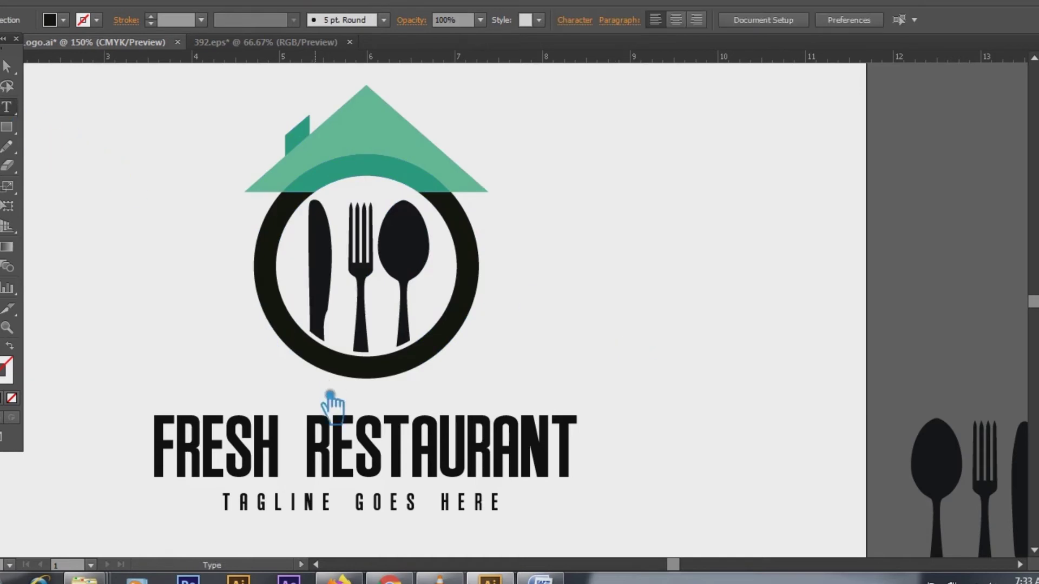
{"action": "left_click", "coordinate": [294, 452]}
{"action": "key", "text": "BackSpace"}
{"action": "double_click", "coordinate": [296, 453]}
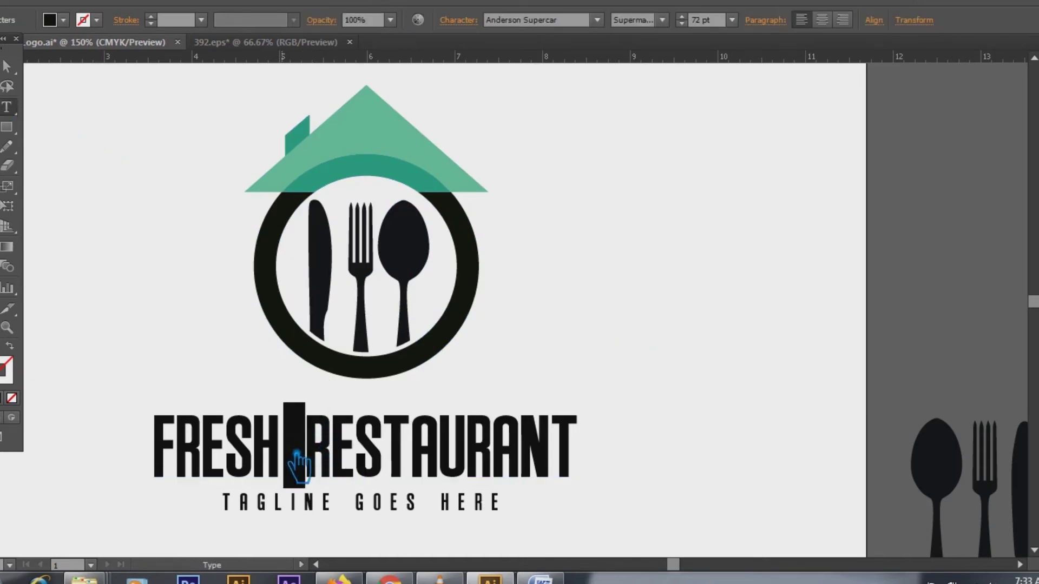
{"action": "left_click", "coordinate": [470, 22]}
{"action": "scroll", "coordinate": [430, 121], "scroll_direction": "down", "scroll_amount": 20}
{"action": "scroll", "coordinate": [432, 130], "scroll_direction": "down", "scroll_amount": 20}
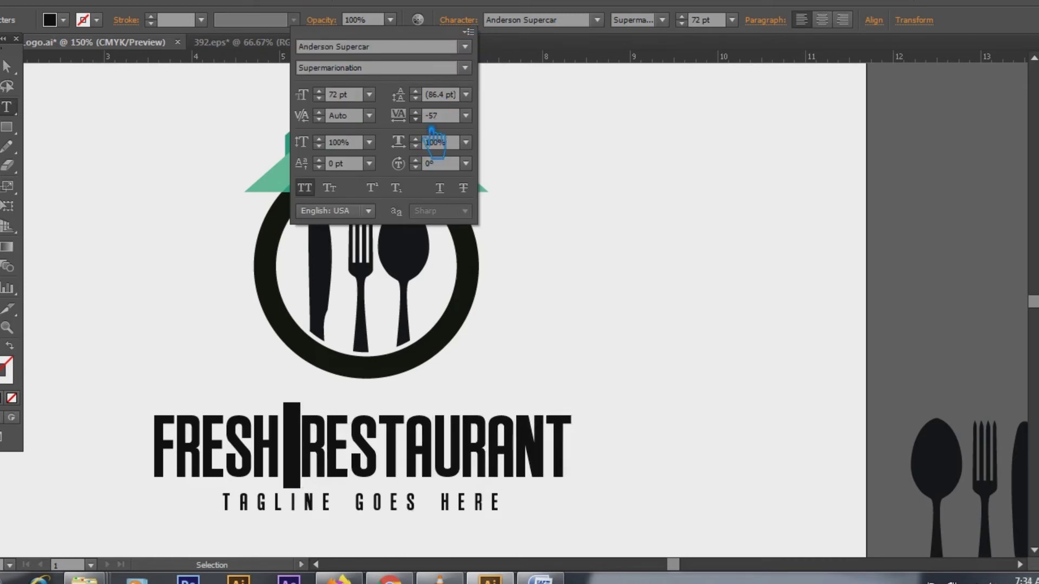
{"action": "scroll", "coordinate": [433, 132], "scroll_direction": "down", "scroll_amount": 20}
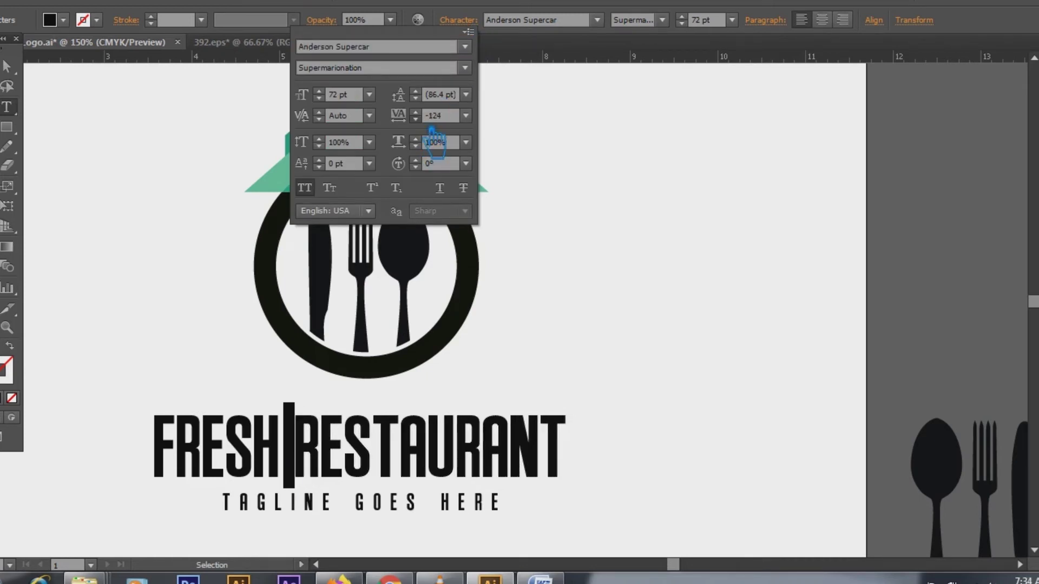
{"action": "key", "text": "Escape"}
{"action": "left_click", "coordinate": [592, 534]}
Align the emblem, the FRESH RESTAURANT lettering and the tagline on their horizontal centres
{"action": "left_click", "coordinate": [416, 514]}
{"action": "left_click_drag", "start_coordinate": [609, 503], "coordinate": [818, 479]}
{"action": "left_click", "coordinate": [451, 333]}
{"action": "left_click_drag", "start_coordinate": [601, 524], "coordinate": [172, 183]}
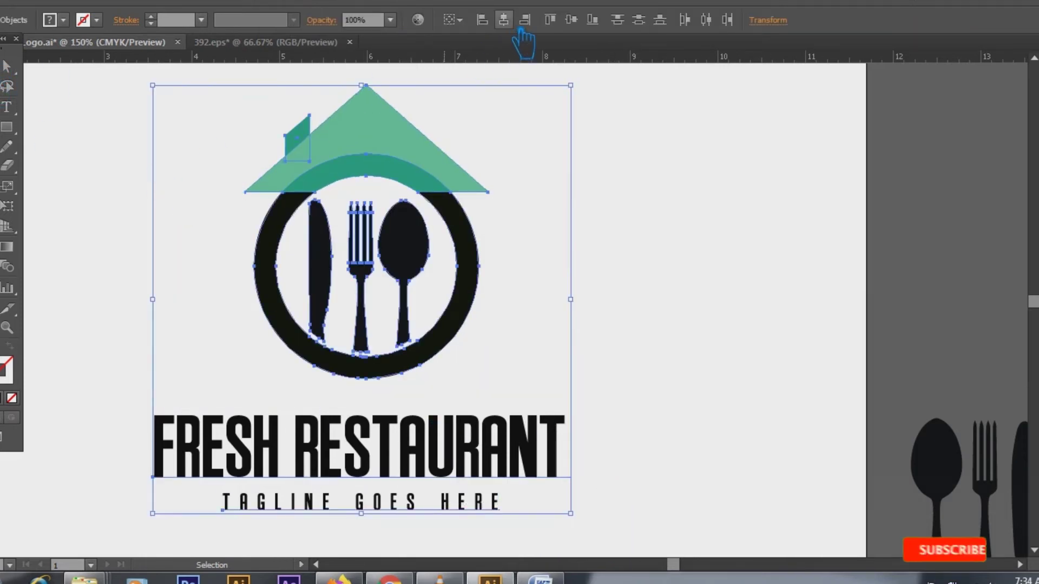
{"action": "left_click", "coordinate": [503, 20]}
Place a duplicate of the emblem on the pasteboard beside the artboard and ungroup the original
{"action": "left_click", "coordinate": [669, 307]}
{"action": "left_click", "coordinate": [403, 134]}
{"action": "left_click", "coordinate": [584, 239]}
{"action": "left_click_drag", "start_coordinate": [453, 325], "coordinate": [973, 242]}
{"action": "left_click_drag", "start_coordinate": [833, 284], "coordinate": [992, 307]}
{"action": "left_click", "coordinate": [464, 238]}
{"action": "right_click", "coordinate": [445, 218]}
{"action": "left_click", "coordinate": [492, 315]}
Offset the light green roof's path by 0.05 in
{"action": "left_click", "coordinate": [412, 126]}
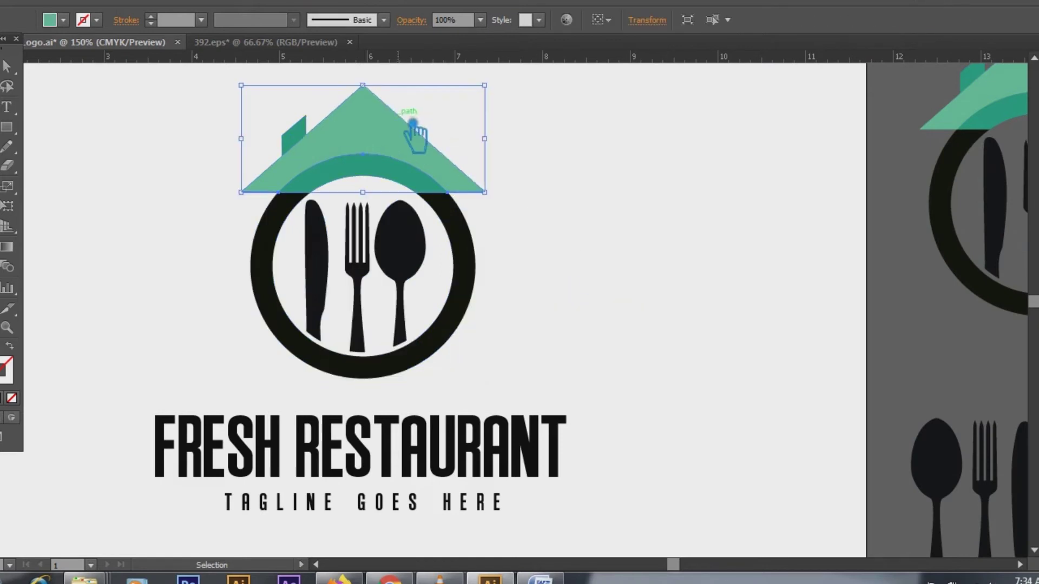
{"action": "left_click", "coordinate": [212, 3]}
{"action": "left_click", "coordinate": [73, 1]}
{"action": "mouse_move", "coordinate": [151, 331]}
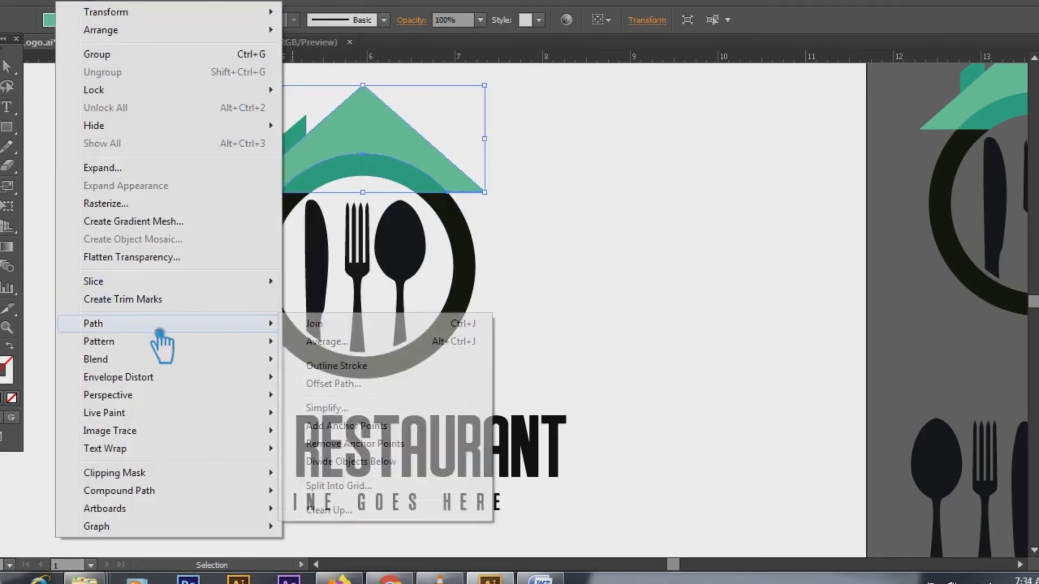
{"action": "left_click", "coordinate": [430, 386]}
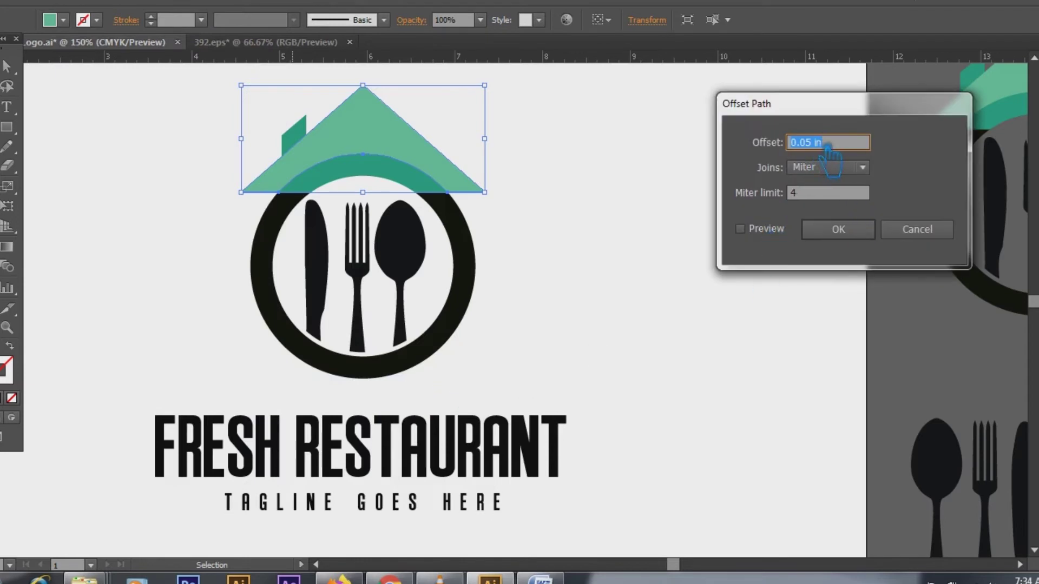
{"action": "left_click", "coordinate": [756, 238]}
{"action": "key", "text": "Return"}
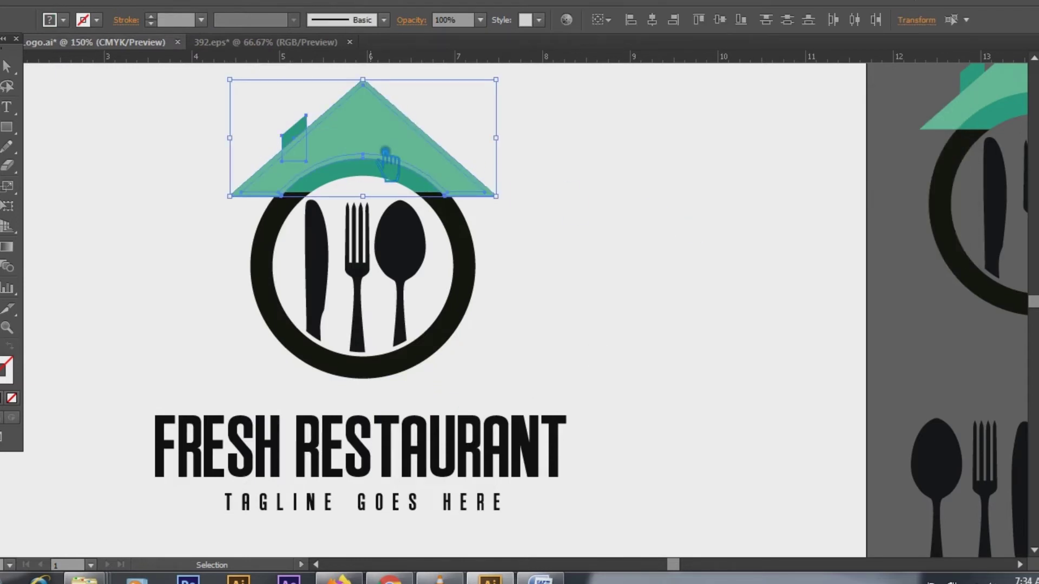
Split the roof, its offset shape and the chimney with Pathfinder and ungroup the resulting pieces
{"action": "key", "text": "ctrl+shift+F9"}
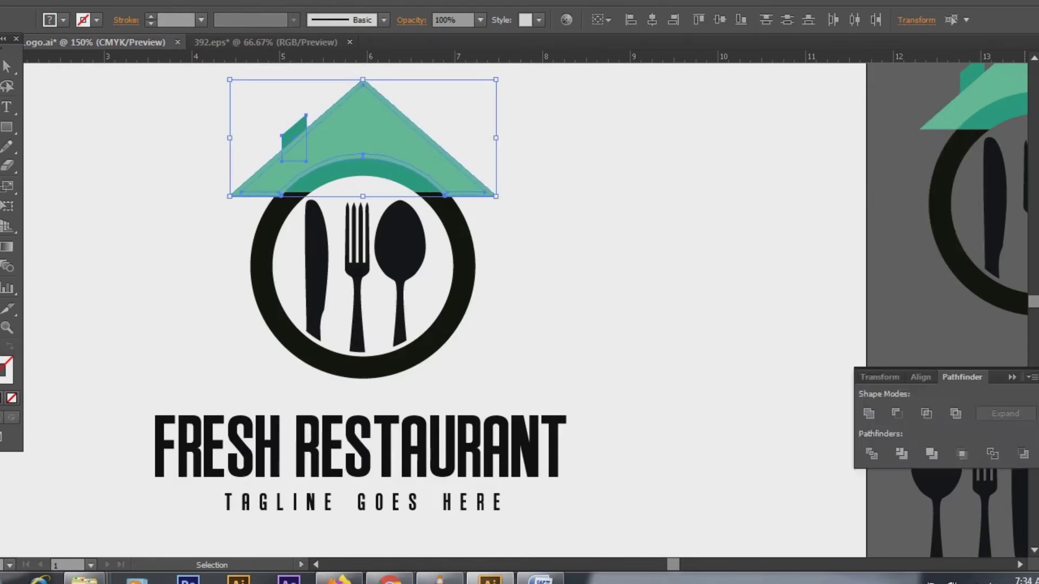
{"action": "left_click", "coordinate": [901, 454]}
{"action": "left_click", "coordinate": [621, 236]}
{"action": "right_click", "coordinate": [476, 172]}
{"action": "left_click", "coordinate": [560, 281]}
{"action": "left_click", "coordinate": [542, 233]}
Delete the offset band around the roof and the chimney strip next to the roof's edge
{"action": "left_click", "coordinate": [492, 195]}
{"action": "key", "text": "Delete"}
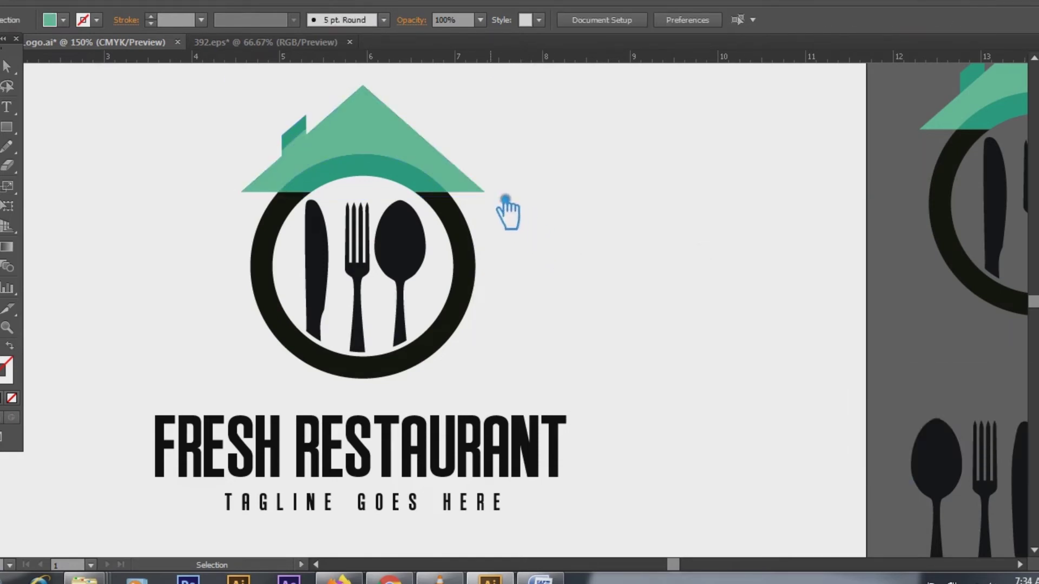
{"action": "left_click", "coordinate": [297, 158]}
{"action": "left_click", "coordinate": [543, 153]}
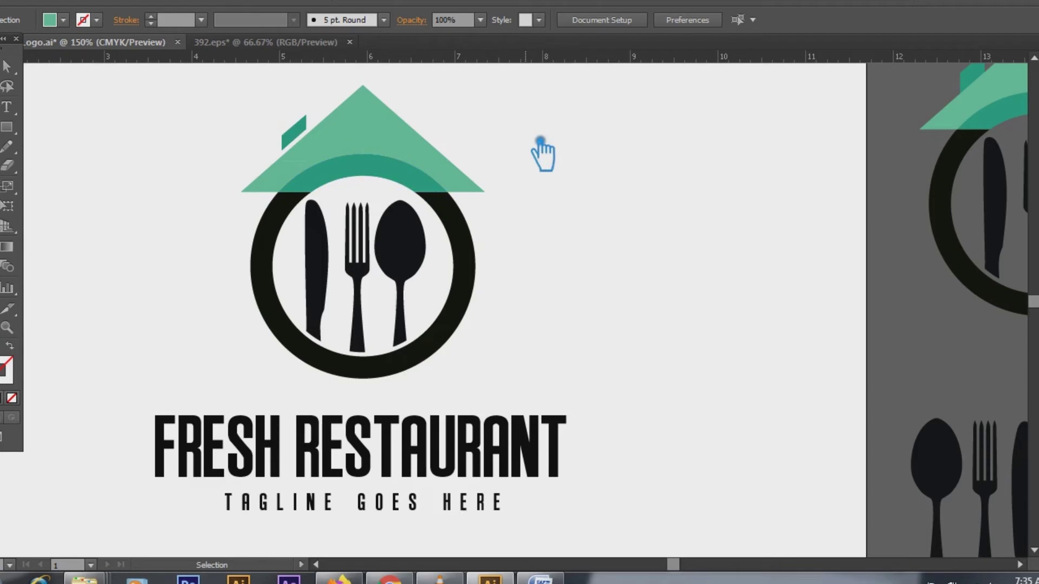
Unite the chimney piece inside the roof with the roof and remove the extra anchor points on its sloping edge
{"action": "left_click", "coordinate": [301, 163]}
{"action": "key", "text": "ctrl+shift+F9"}
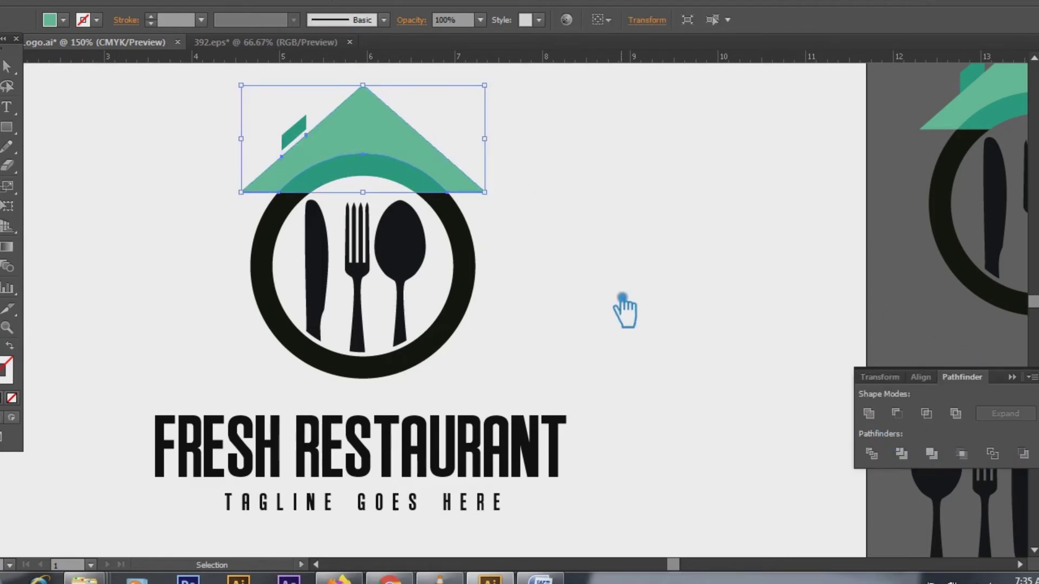
{"action": "key", "text": "plus"}
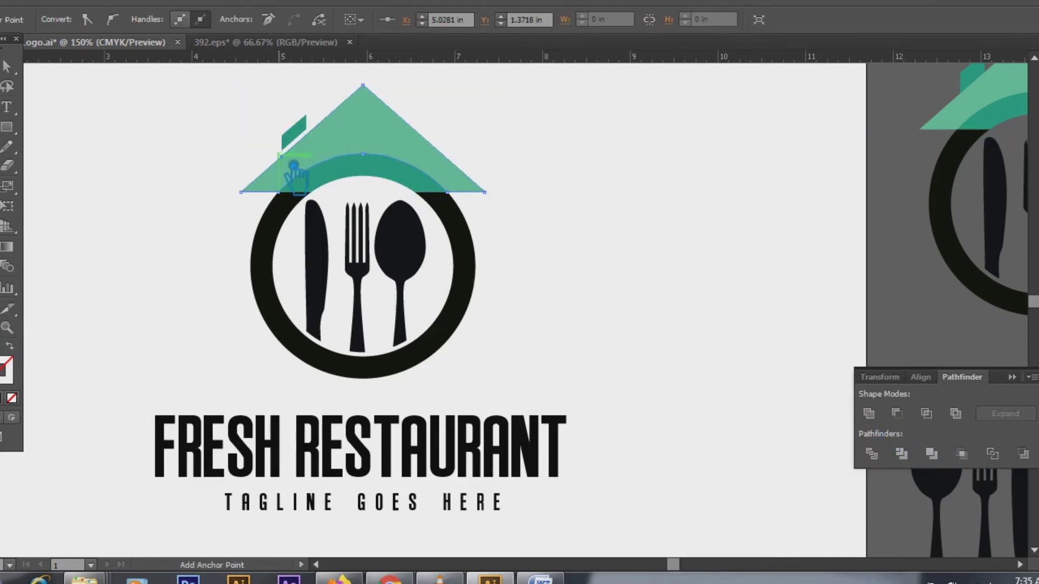
{"action": "key", "text": "v"}
{"action": "left_click", "coordinate": [537, 278]}
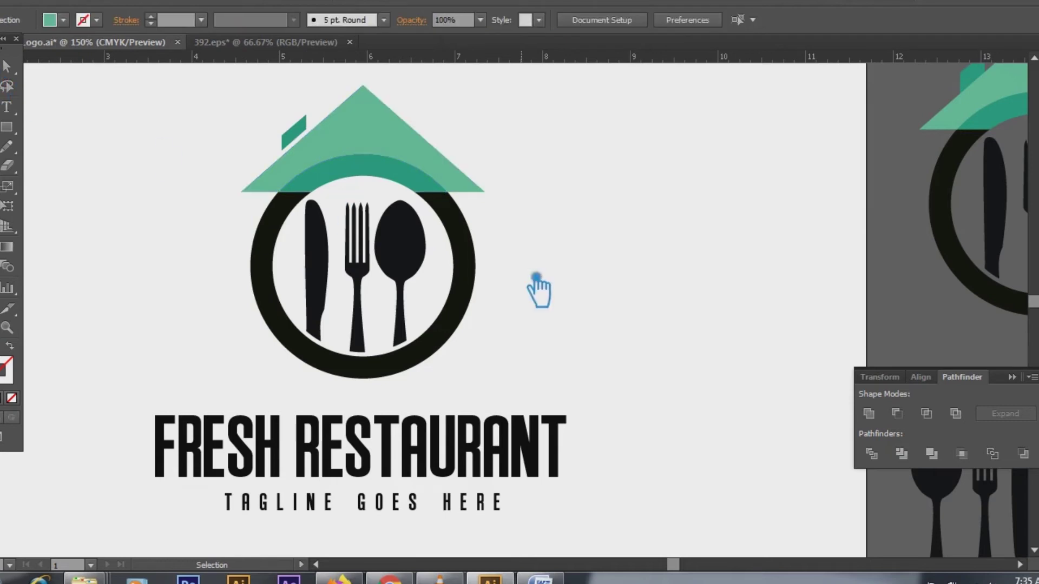
Recolour the black ring with the dark green sampled from the arc overlapping the roof
{"action": "left_click_drag", "start_coordinate": [529, 361], "coordinate": [207, 96]}
{"action": "left_click", "coordinate": [668, 262]}
{"action": "left_click", "coordinate": [463, 352]}
{"action": "key", "text": "i"}
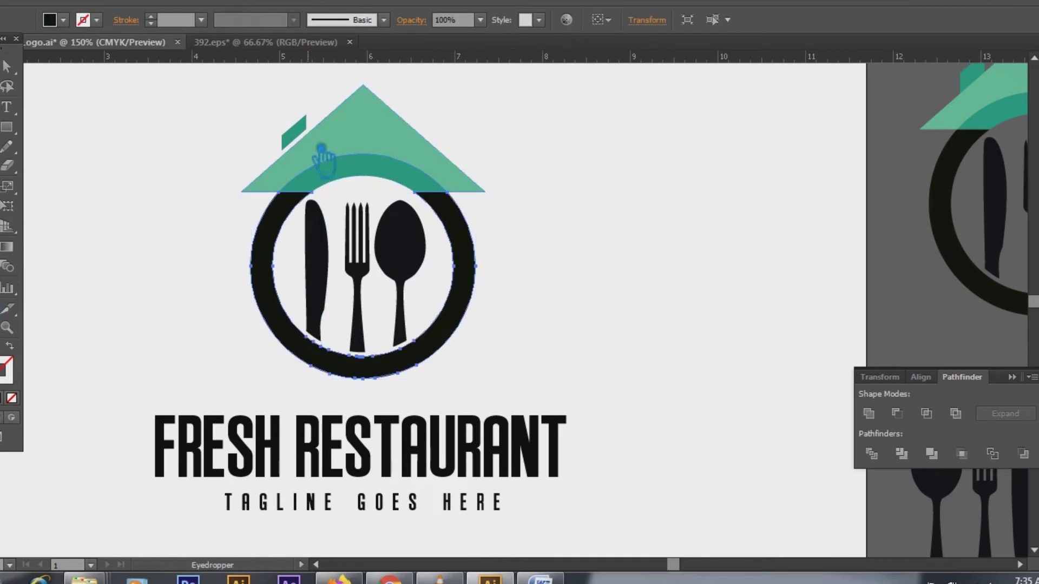
{"action": "left_click", "coordinate": [386, 141]}
{"action": "left_click", "coordinate": [379, 170]}
Recolour the arc overlapping the roof with the roof's light green using the Eyedropper
{"action": "left_click", "coordinate": [11, 73]}
{"action": "left_click", "coordinate": [354, 174]}
{"action": "left_click", "coordinate": [1, 264]}
{"action": "left_click", "coordinate": [407, 141]}
{"action": "key", "text": "v"}
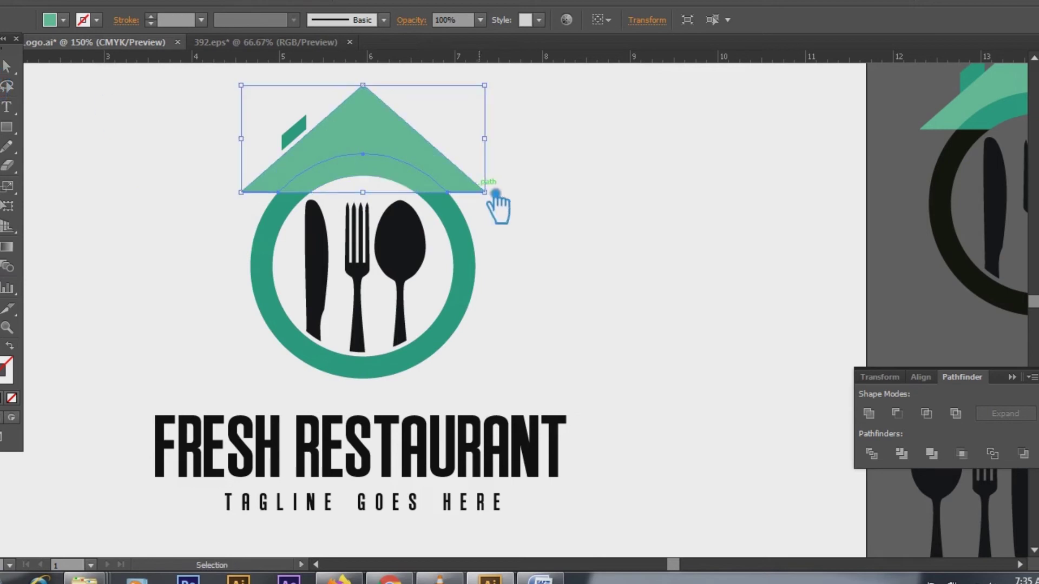
{"action": "left_click", "coordinate": [578, 196]}
Fill the knife, fork and spoon inside the ring with a vivid orange
{"action": "left_click_drag", "start_coordinate": [430, 295], "coordinate": [331, 270]}
{"action": "key", "text": "v"}
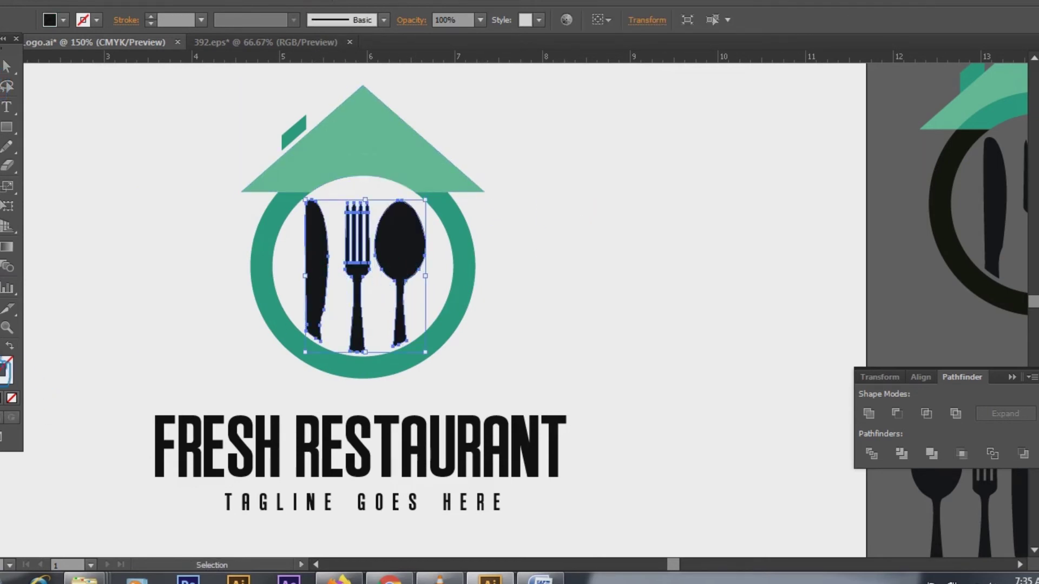
{"action": "left_click_drag", "start_coordinate": [297, 314], "coordinate": [301, 326]}
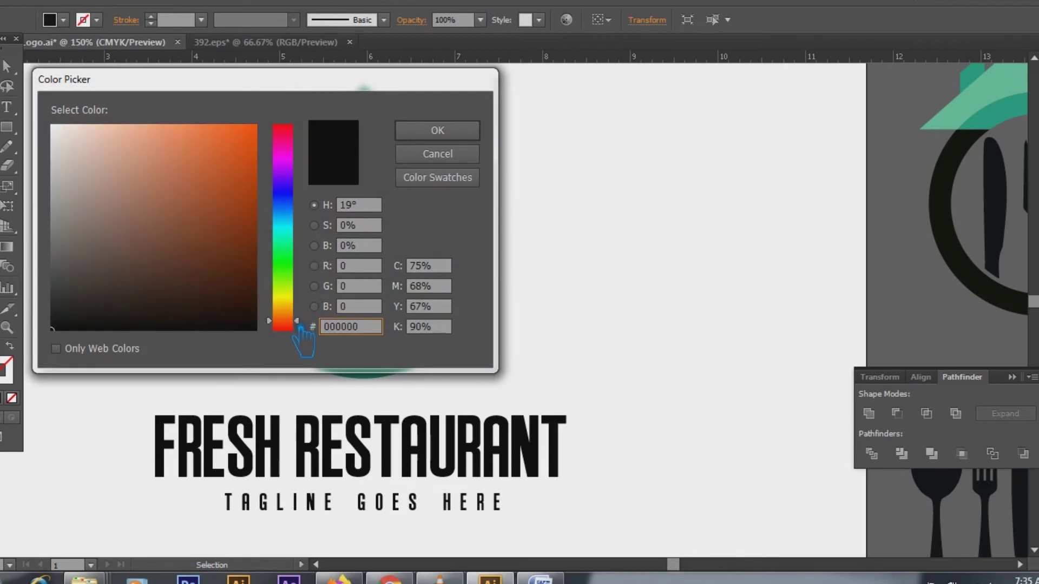
{"action": "left_click", "coordinate": [258, 162]}
{"action": "left_click", "coordinate": [437, 129]}
{"action": "left_click", "coordinate": [134, 144]}
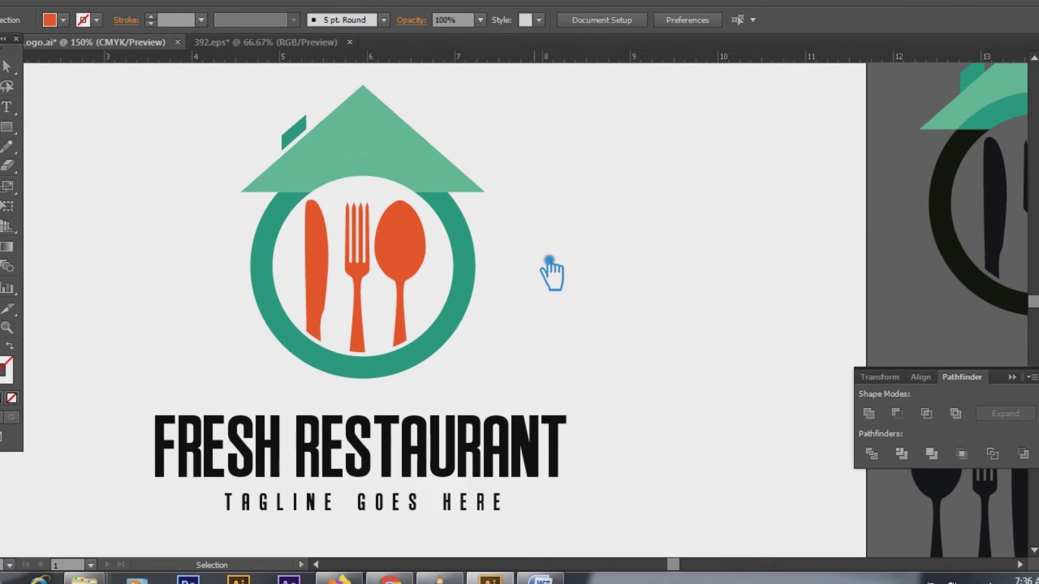
Raise the two upper anchor points of the chimney to make it slightly taller
{"action": "left_click", "coordinate": [1032, 371]}
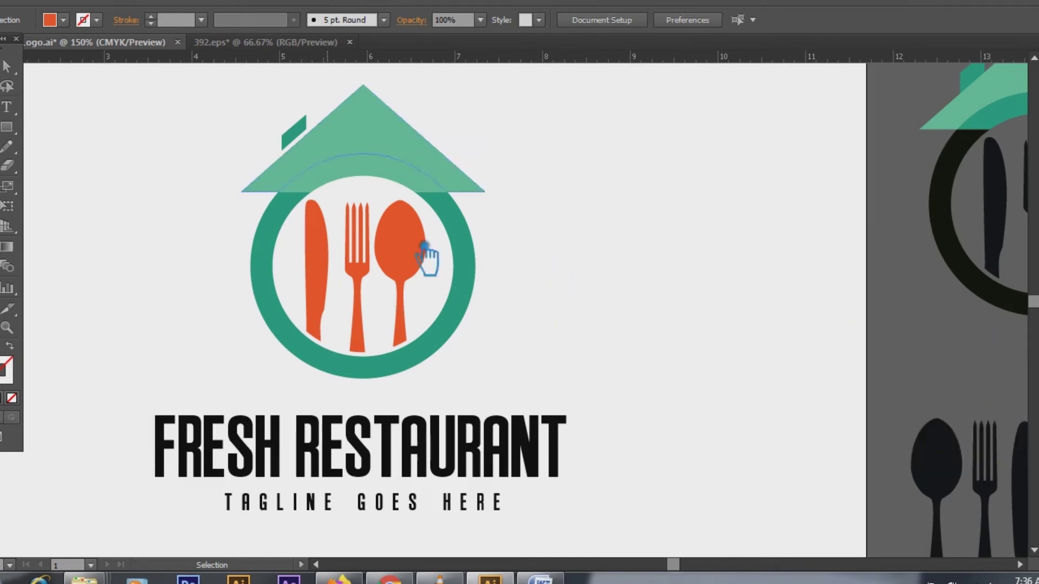
{"action": "key", "text": "a"}
{"action": "left_click", "coordinate": [282, 136]}
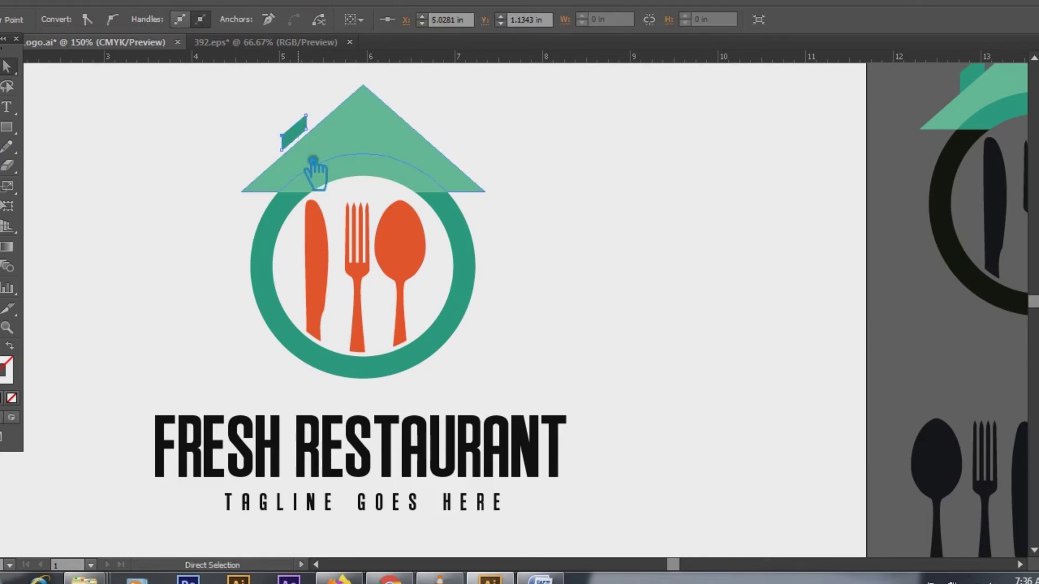
{"action": "key", "text": "v"}
{"action": "key", "text": "a"}
{"action": "left_click", "coordinate": [296, 129]}
{"action": "key", "text": "v"}
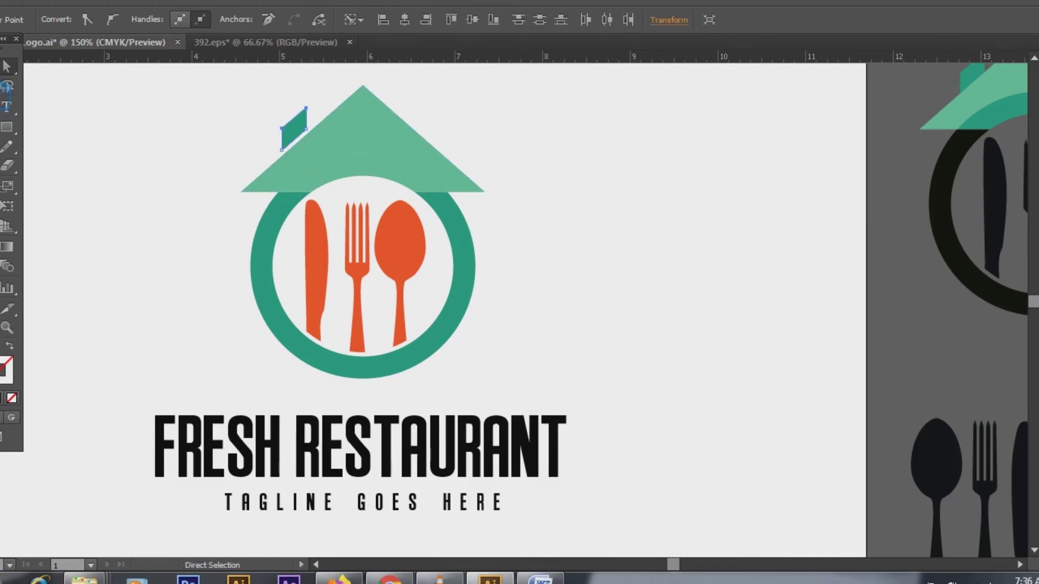
{"action": "left_click", "coordinate": [148, 146]}
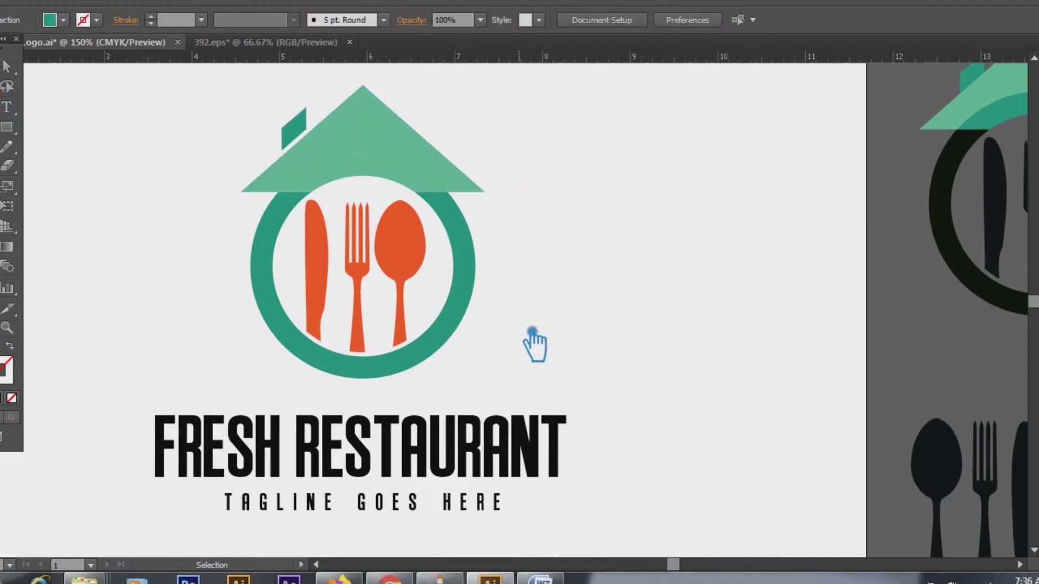
Recolour the roof with the chimney's dark green using the Eyedropper
{"action": "left_click", "coordinate": [408, 169]}
{"action": "left_click", "coordinate": [1, 264]}
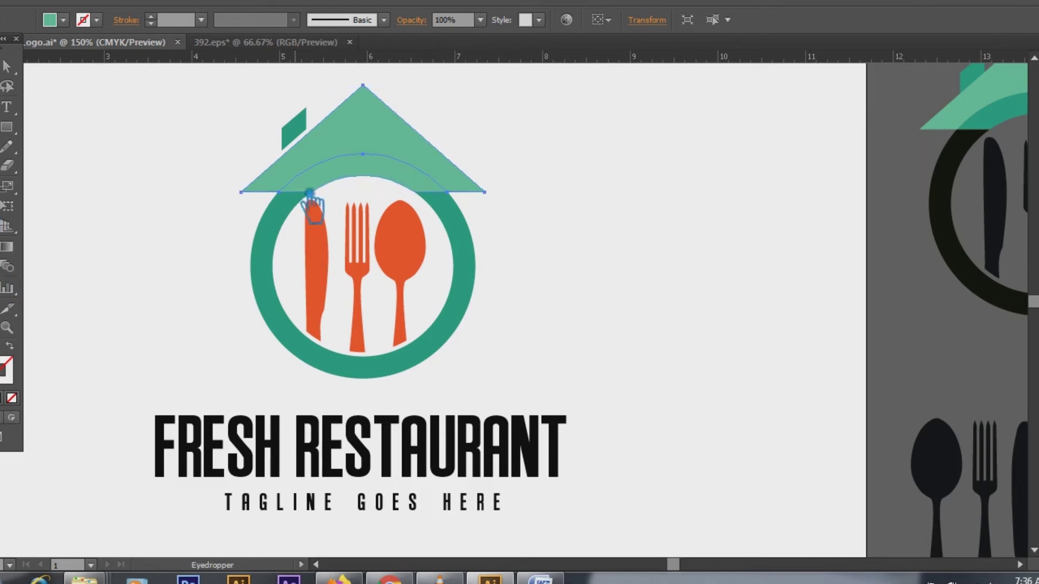
{"action": "left_click", "coordinate": [299, 130]}
{"action": "left_click", "coordinate": [1, 67]}
Try filling the arc overlapping the roof with green 31A875
{"action": "left_click", "coordinate": [383, 176]}
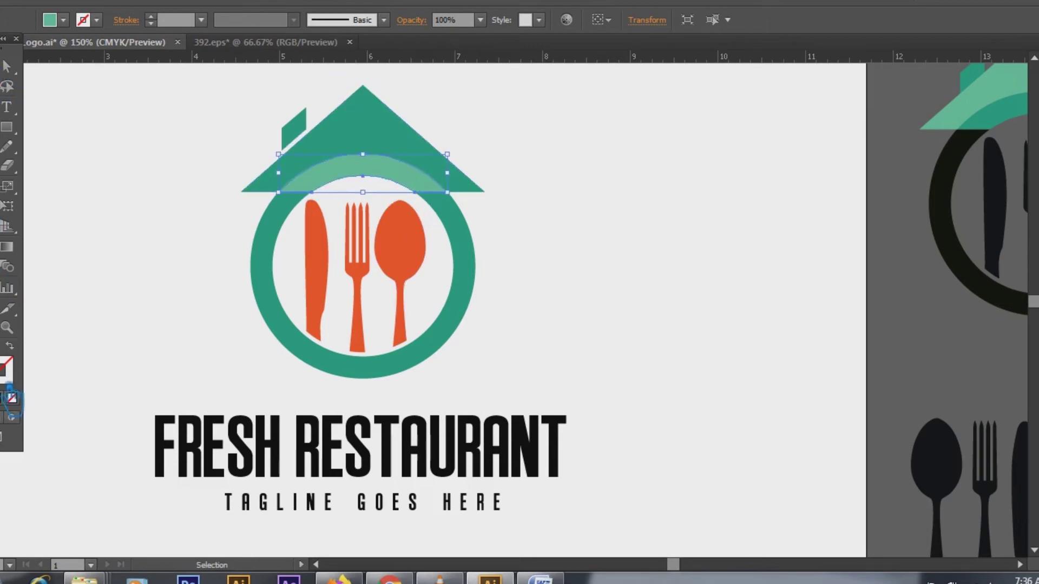
{"action": "double_click", "coordinate": [8, 365]}
{"action": "left_click", "coordinate": [205, 197]}
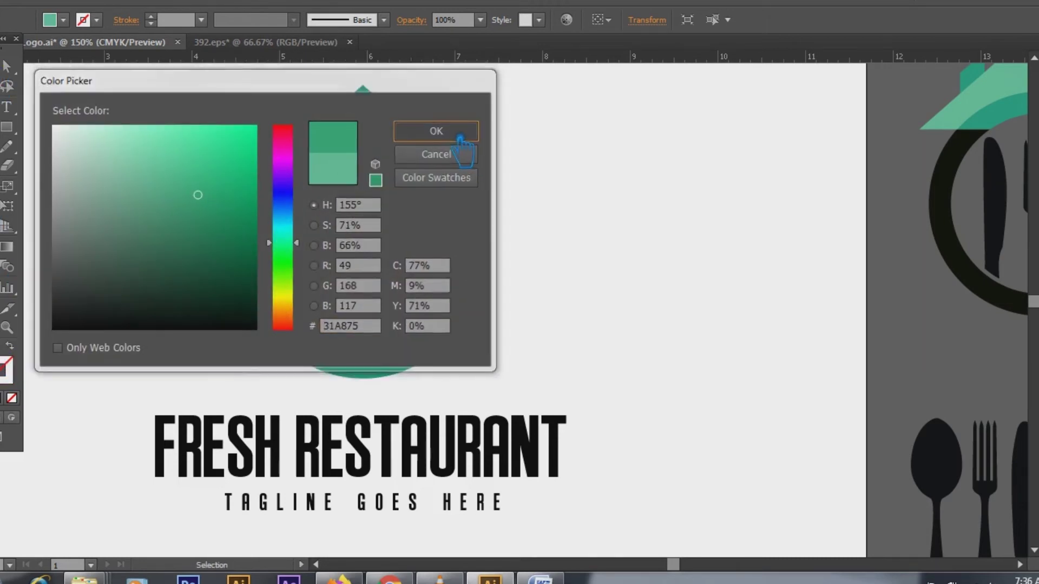
{"action": "left_click", "coordinate": [424, 130]}
{"action": "key", "text": "ctrl+z"}
{"action": "left_click", "coordinate": [563, 215]}
Fill the arc overlapping the roof with a brighter light green
{"action": "left_click", "coordinate": [373, 172]}
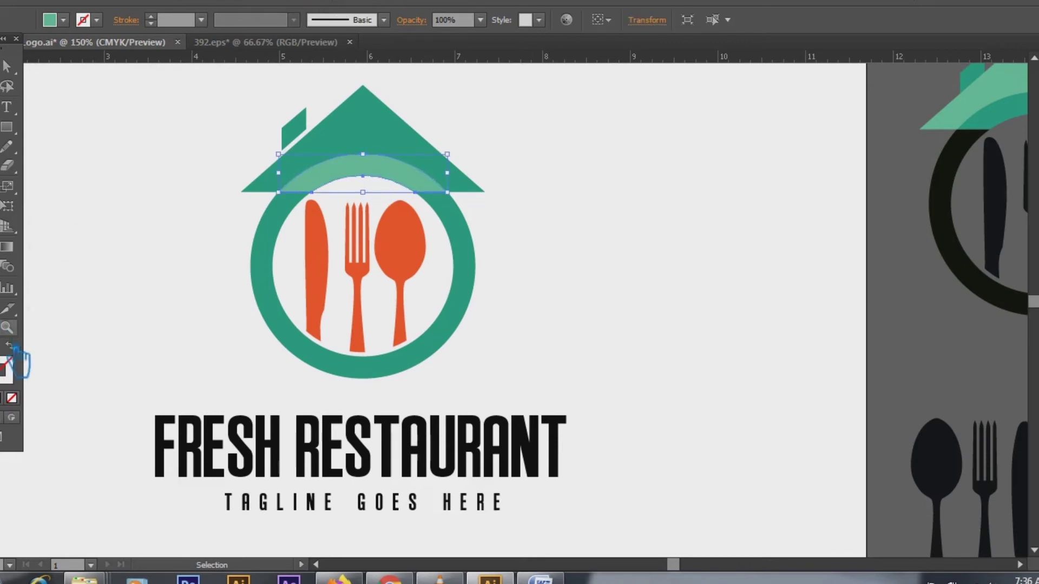
{"action": "double_click", "coordinate": [7, 365]}
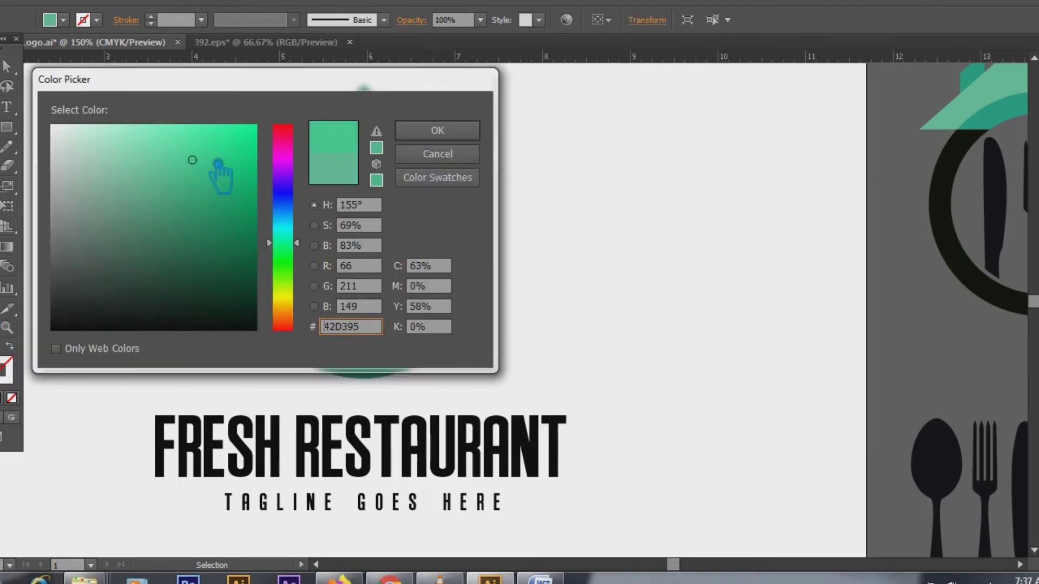
{"action": "left_click", "coordinate": [406, 130]}
{"action": "left_click", "coordinate": [575, 237]}
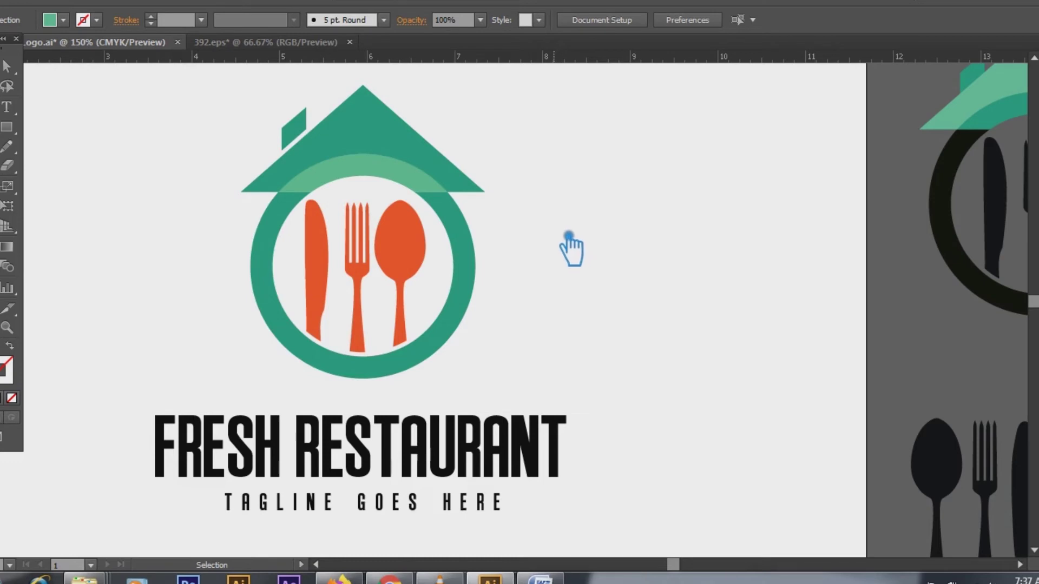
Nudge the cutlery group slightly to the right to balance it inside the ring
{"action": "left_click", "coordinate": [422, 254]}
{"action": "left_click", "coordinate": [472, 306], "text": "shift"}
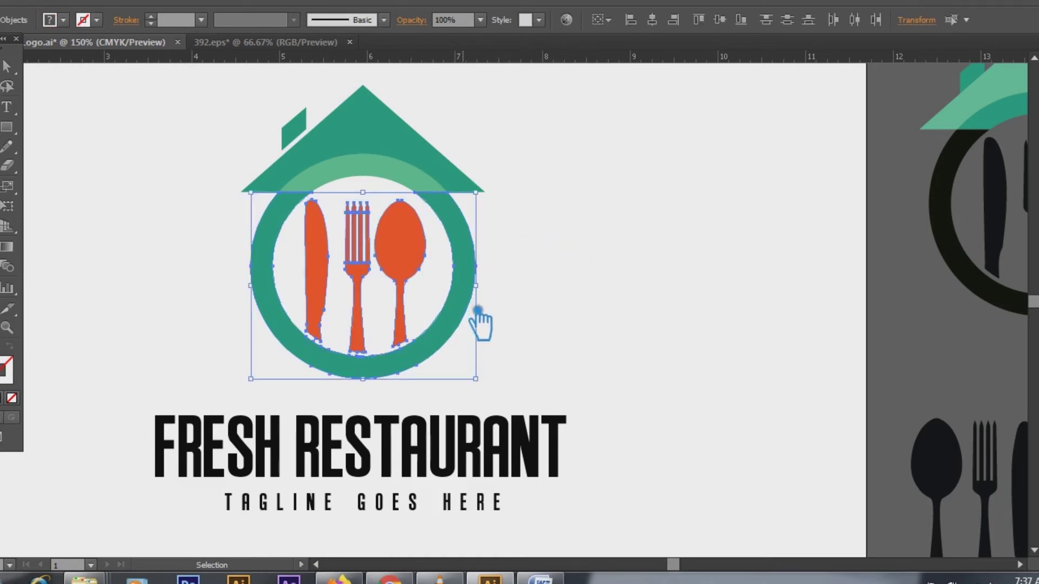
{"action": "left_click", "coordinate": [649, 193]}
{"action": "left_click", "coordinate": [426, 248]}
{"action": "key", "text": "Right"}
{"action": "left_click", "coordinate": [632, 247]}
{"action": "left_click", "coordinate": [423, 246]}
{"action": "key", "text": "Right"}
{"action": "key", "text": "Right"}
{"action": "key", "text": "Right"}
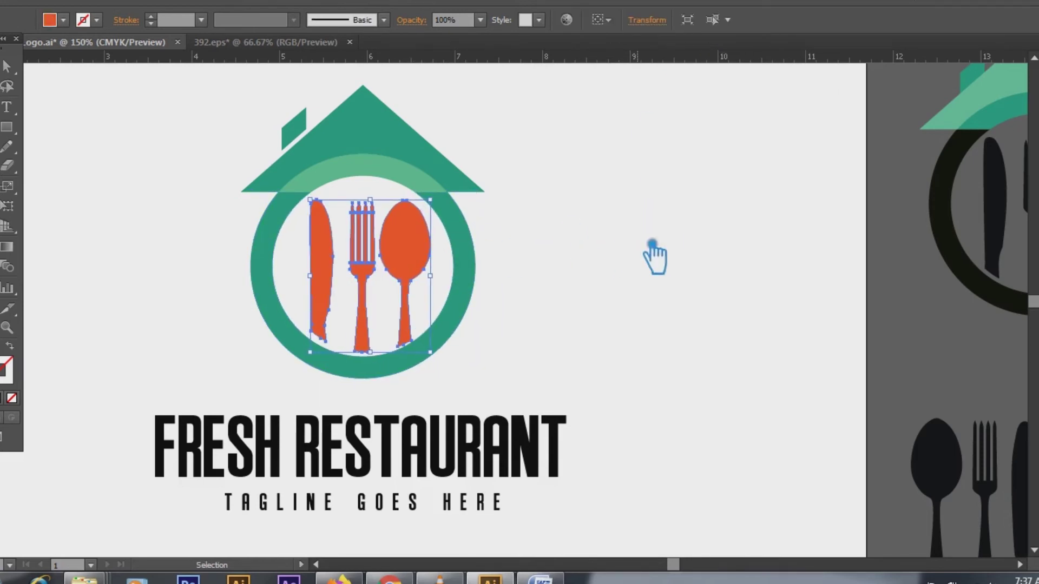
{"action": "key", "text": "Right"}
{"action": "key", "text": "Left"}
{"action": "key", "text": "Left"}
{"action": "key", "text": "Left"}
{"action": "key", "text": "Left"}
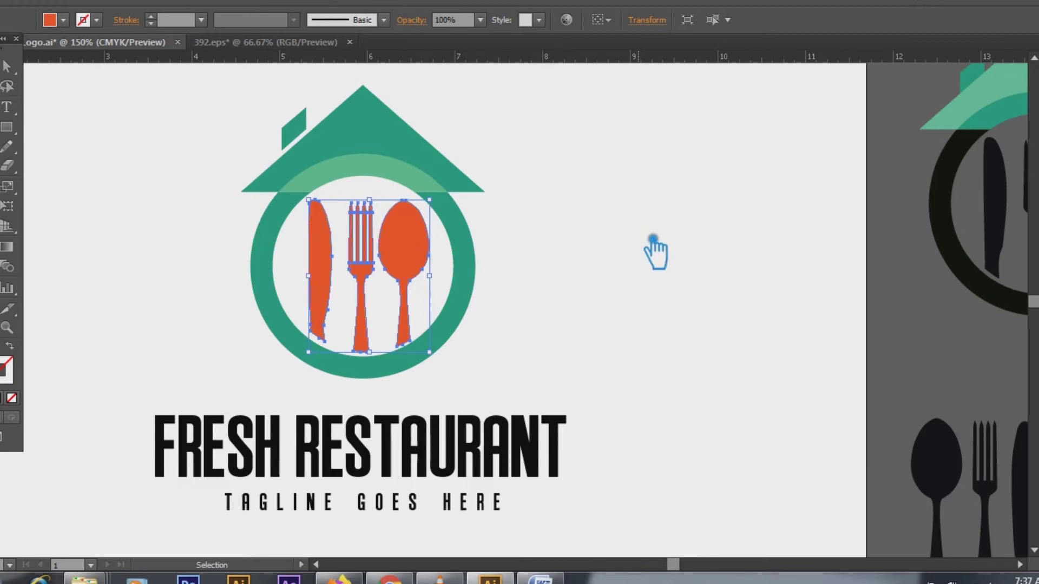
{"action": "left_click", "coordinate": [700, 234]}
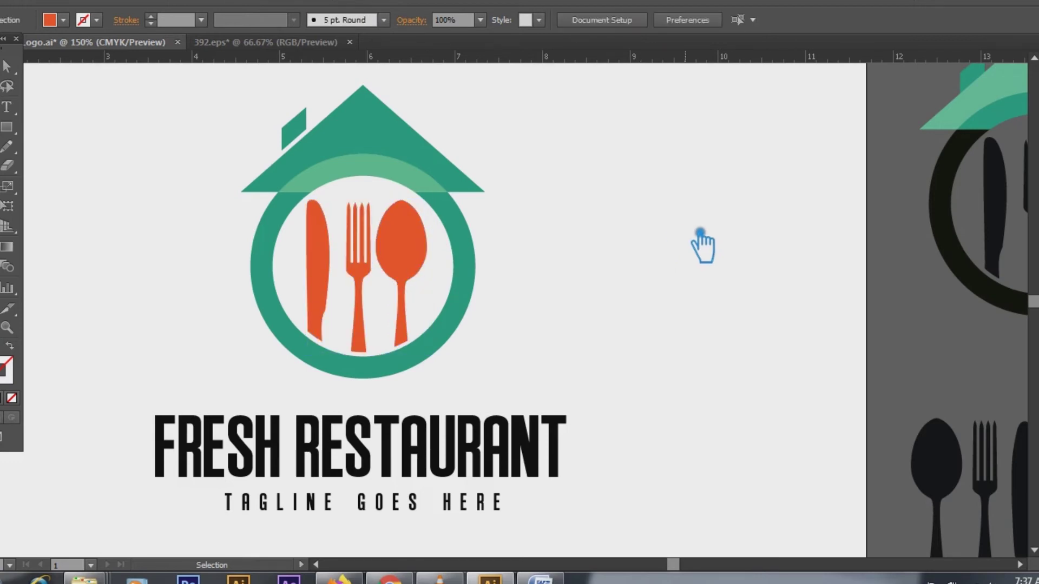
Offset the green ring's path by 0.05 in
{"action": "left_click", "coordinate": [479, 276]}
{"action": "left_click", "coordinate": [154, 1]}
{"action": "mouse_move", "coordinate": [76, 2]}
{"action": "mouse_move", "coordinate": [121, 324]}
{"action": "left_click", "coordinate": [352, 383]}
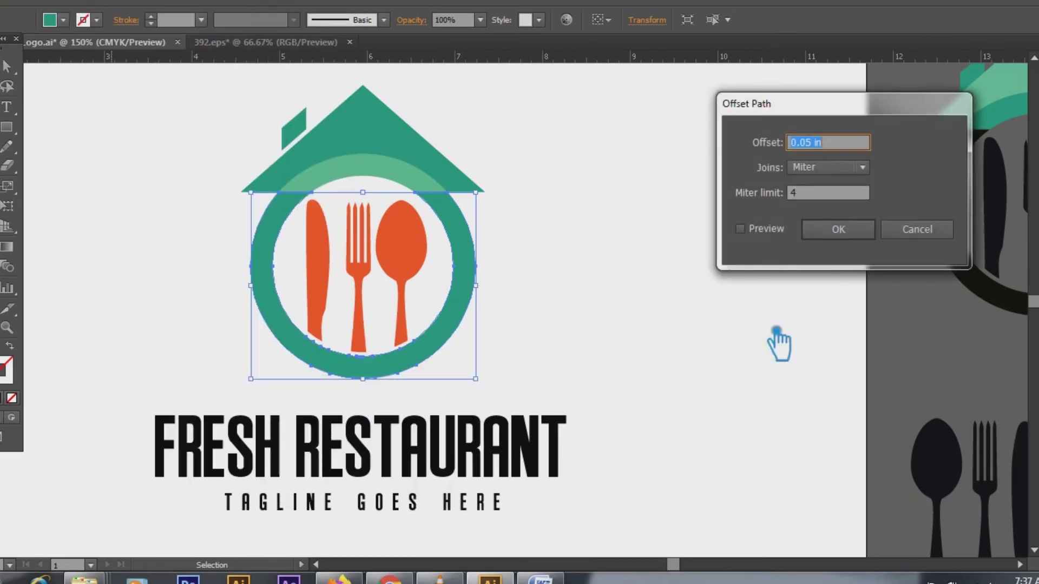
{"action": "left_click", "coordinate": [741, 229]}
{"action": "left_click", "coordinate": [836, 231]}
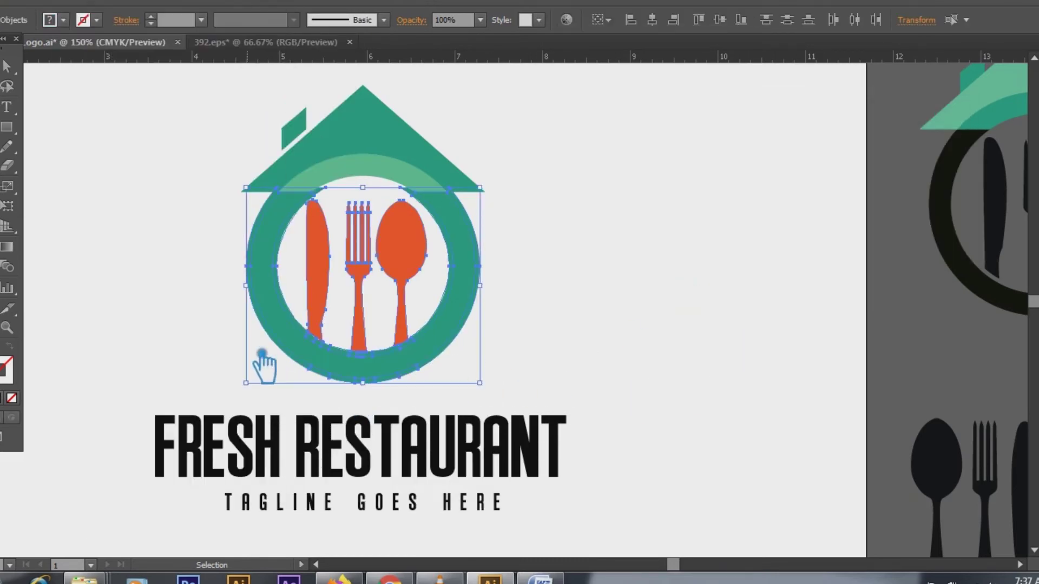
Split the ring, its 0.05 in offset shape and the cutlery with Pathfinder's Divide and ungroup the pieces
{"action": "key", "text": "ctrl+shift+F9"}
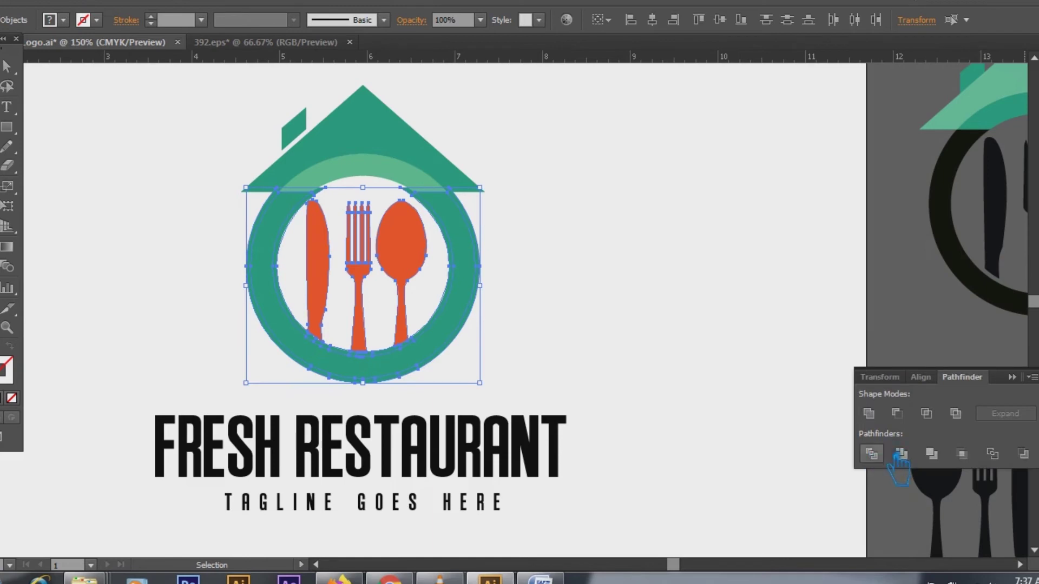
{"action": "left_click", "coordinate": [872, 454]}
{"action": "left_click", "coordinate": [614, 351]}
{"action": "right_click", "coordinate": [456, 313]}
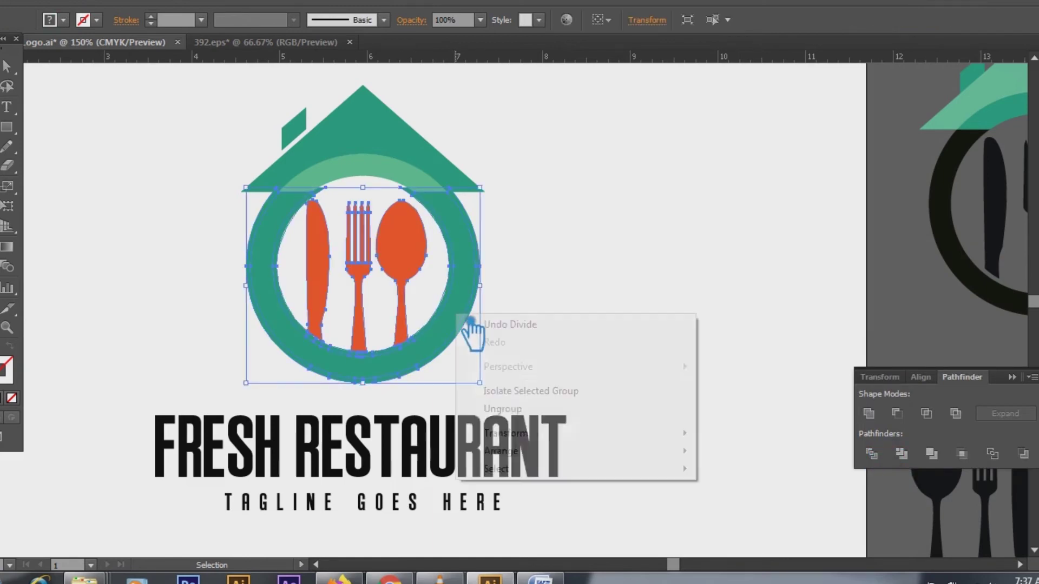
{"action": "left_click", "coordinate": [522, 410]}
{"action": "left_click", "coordinate": [503, 373]}
Delete the offset band around the ring and the cutlery ends it cut off
{"action": "left_click", "coordinate": [436, 334]}
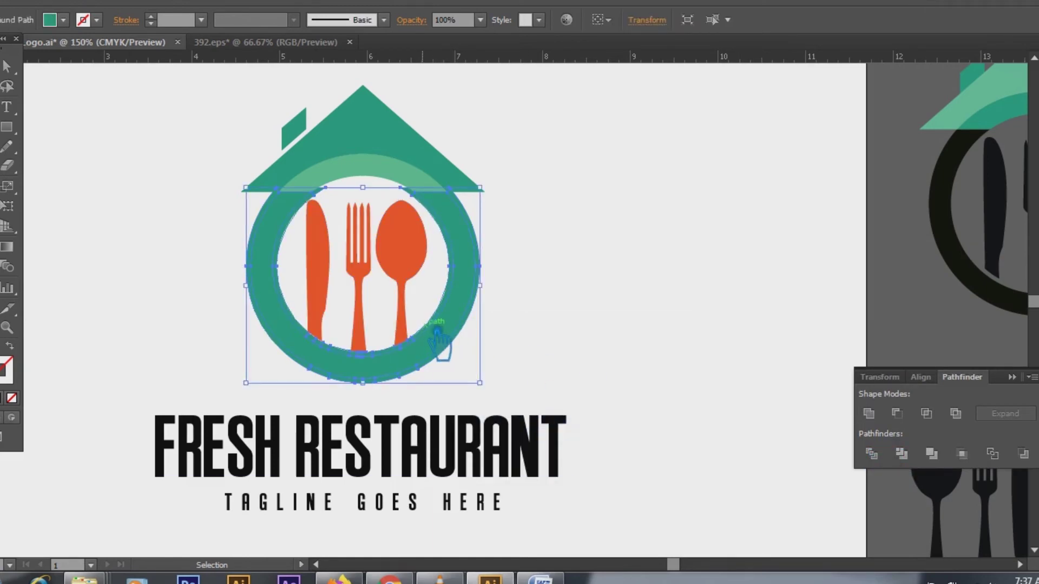
{"action": "key", "text": "ctrl+x"}
{"action": "key", "text": "ctrl+z"}
{"action": "key", "text": "Delete"}
{"action": "left_click", "coordinate": [370, 355]}
{"action": "key", "text": "Delete"}
{"action": "left_click", "coordinate": [361, 347]}
{"action": "left_click", "coordinate": [491, 348]}
{"action": "left_click", "coordinate": [400, 344]}
{"action": "key", "text": "Delete"}
Undo the cutlery trimming, the division and the ring's 0.05 in offset
{"action": "scroll", "coordinate": [557, 362], "scroll_direction": "up", "scroll_amount": 5}
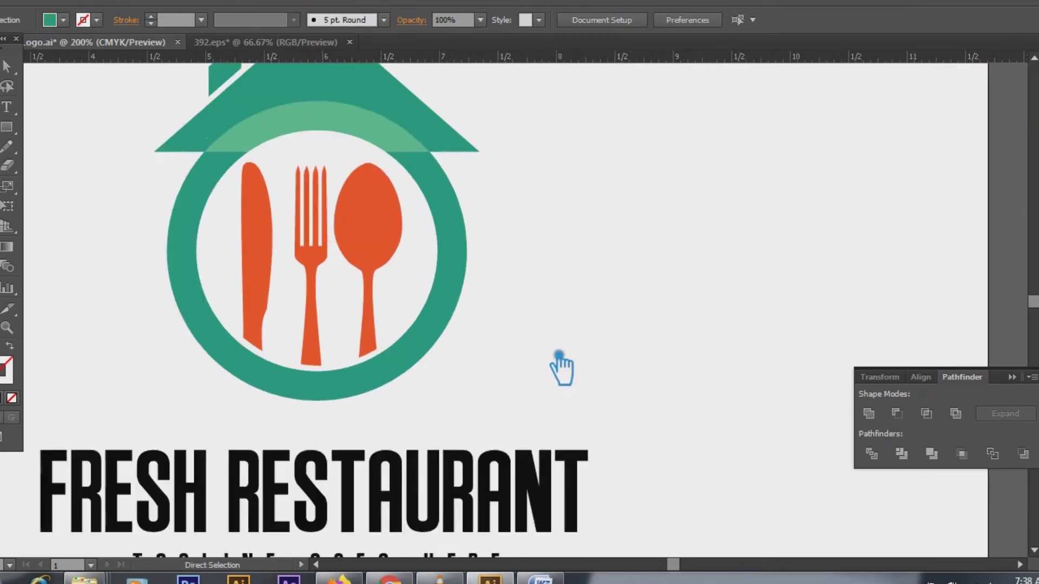
{"action": "left_click", "coordinate": [448, 341]}
{"action": "left_click", "coordinate": [651, 383]}
{"action": "key", "text": "ctrl+z"}
{"action": "key", "text": "ctrl+z"}
{"action": "key", "text": "ctrl+z"}
{"action": "key", "text": "ctrl+z"}
{"action": "key", "text": "ctrl+z"}
{"action": "key", "text": "ctrl+z"}
{"action": "key", "text": "ctrl+z"}
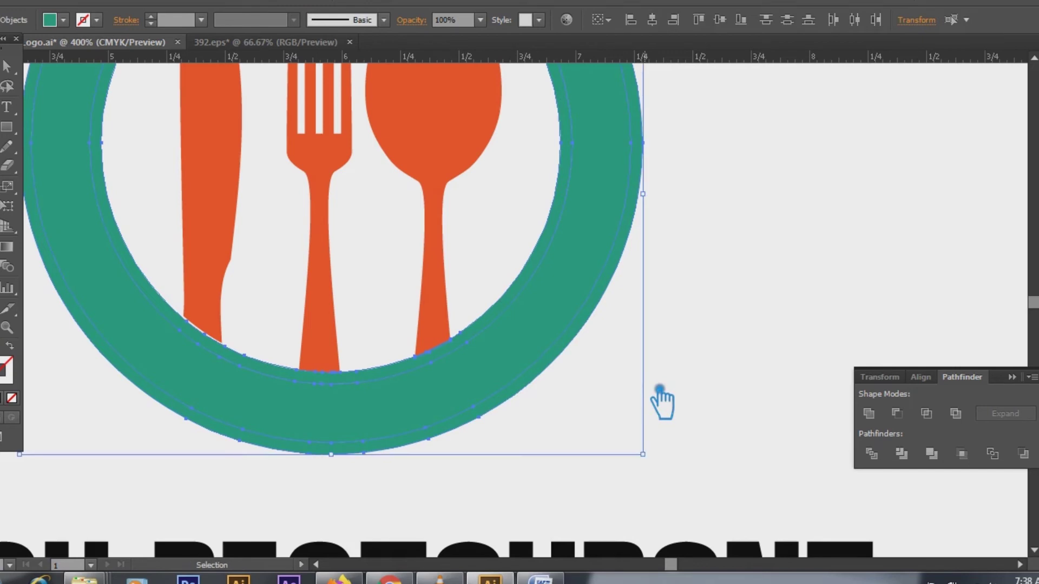
{"action": "key", "text": "v"}
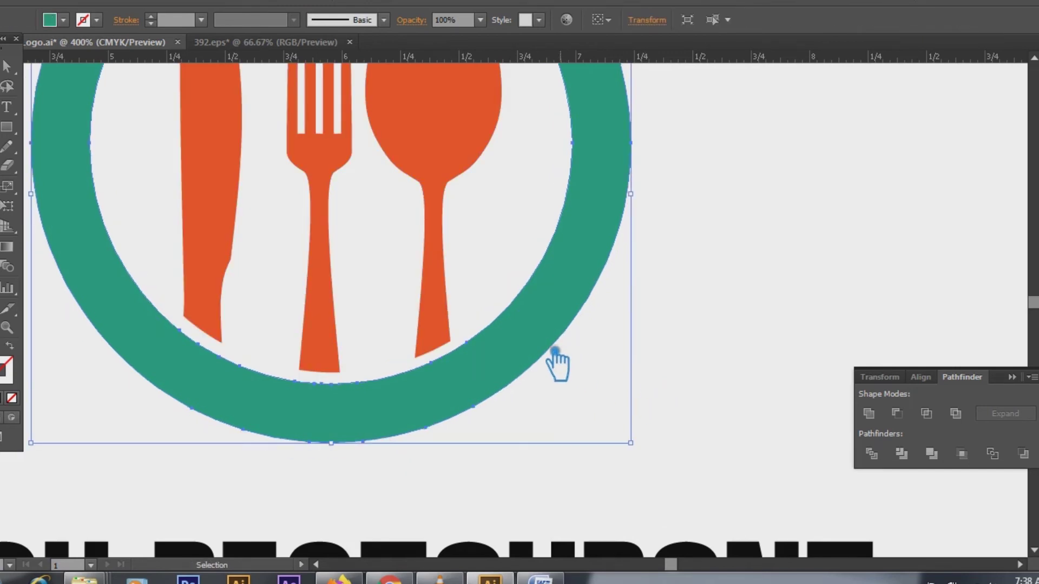
Offset the green ring's path by 0.06 in
{"action": "left_click", "coordinate": [129, 5]}
{"action": "mouse_move", "coordinate": [271, 341]}
{"action": "left_click", "coordinate": [343, 383]}
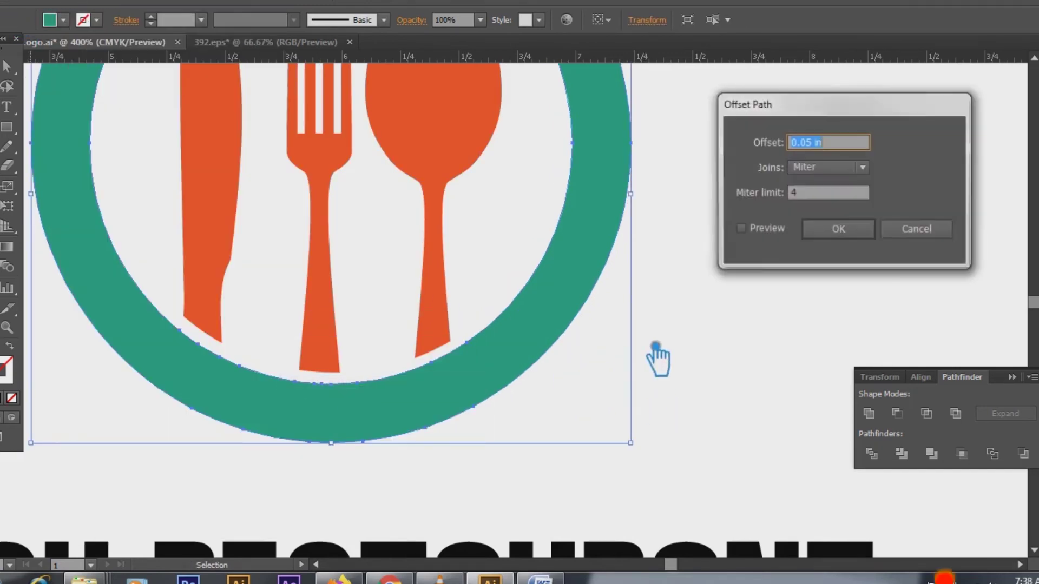
{"action": "left_click", "coordinate": [755, 237]}
{"action": "left_click", "coordinate": [812, 143]}
{"action": "key", "text": "BackSpace"}
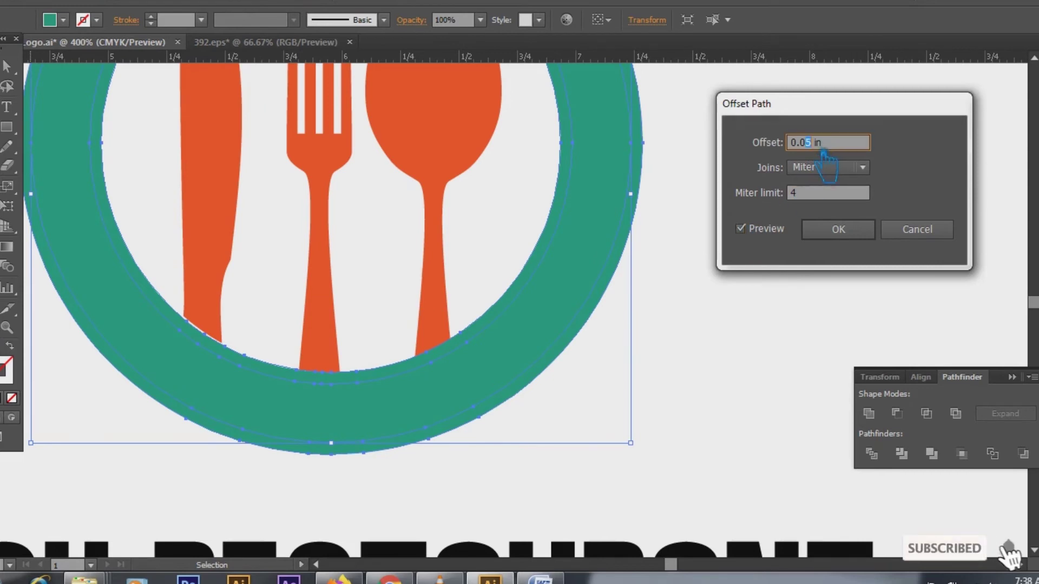
{"action": "type", "text": "6"}
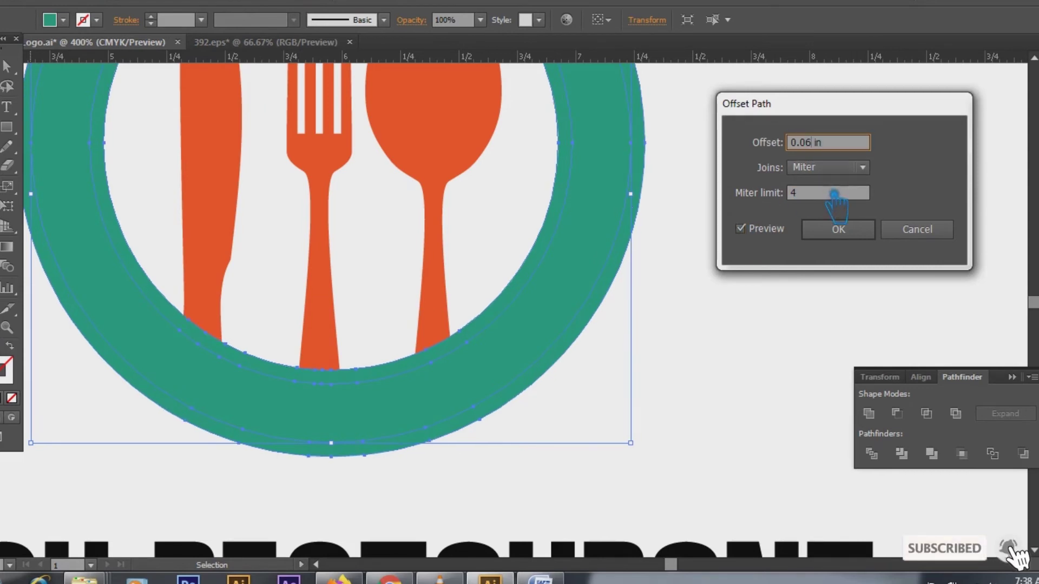
{"action": "left_click", "coordinate": [850, 229]}
Divide the cutlery, ring and 0.06 in offset shape with Pathfinder and ungroup the resulting pieces
{"action": "left_click", "coordinate": [671, 392]}
{"action": "left_click_drag", "start_coordinate": [528, 464], "coordinate": [139, 319]}
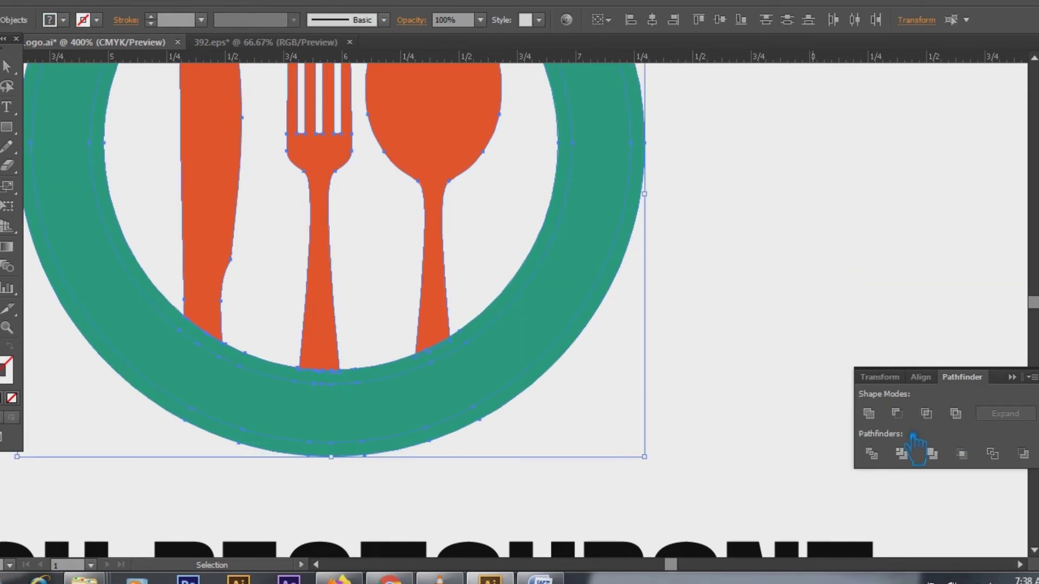
{"action": "left_click", "coordinate": [871, 454]}
{"action": "right_click", "coordinate": [401, 362]}
{"action": "left_click", "coordinate": [442, 460]}
Delete the offset band and the trimmed ends of the fork, spoon and knife next to the ring
{"action": "left_click", "coordinate": [407, 386]}
{"action": "key", "text": "Delete"}
{"action": "left_click", "coordinate": [339, 378]}
{"action": "key", "text": "Delete"}
{"action": "left_click", "coordinate": [438, 359]}
{"action": "key", "text": "Delete"}
{"action": "left_click", "coordinate": [222, 344]}
{"action": "key", "text": "Delete"}
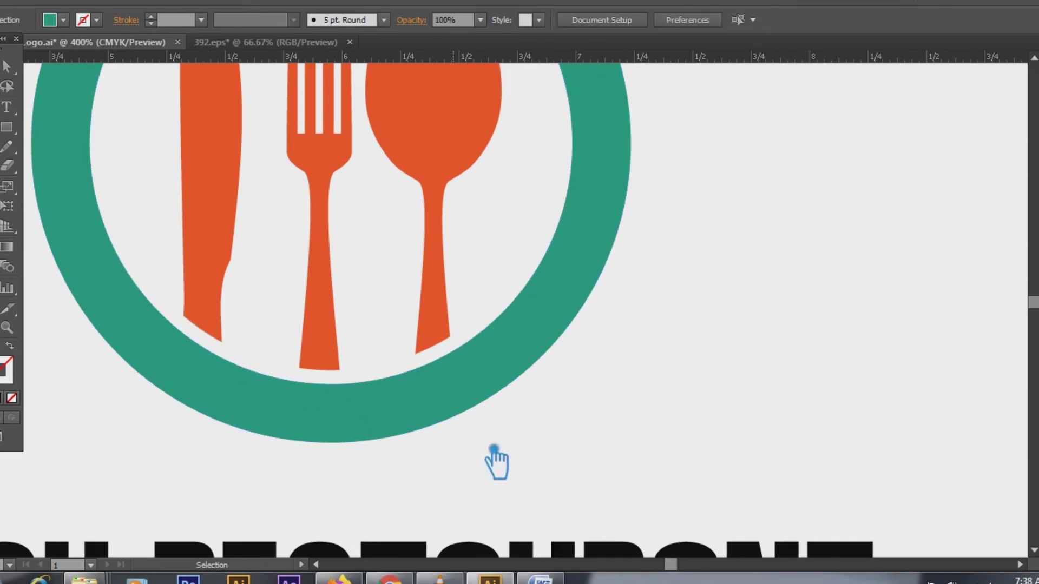
Change the fill of the TAGLINE GOES HERE text to dark grey
{"action": "key", "text": "ctrl+minus"}
{"action": "key", "text": "ctrl+minus"}
{"action": "key", "text": "ctrl+minus"}
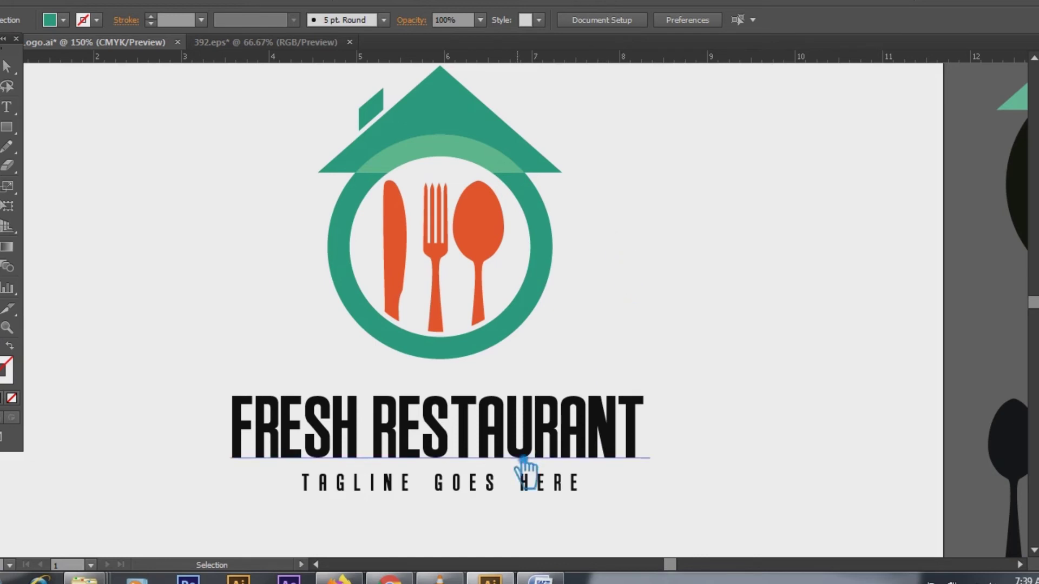
{"action": "left_click", "coordinate": [511, 484]}
{"action": "left_click", "coordinate": [2, 67]}
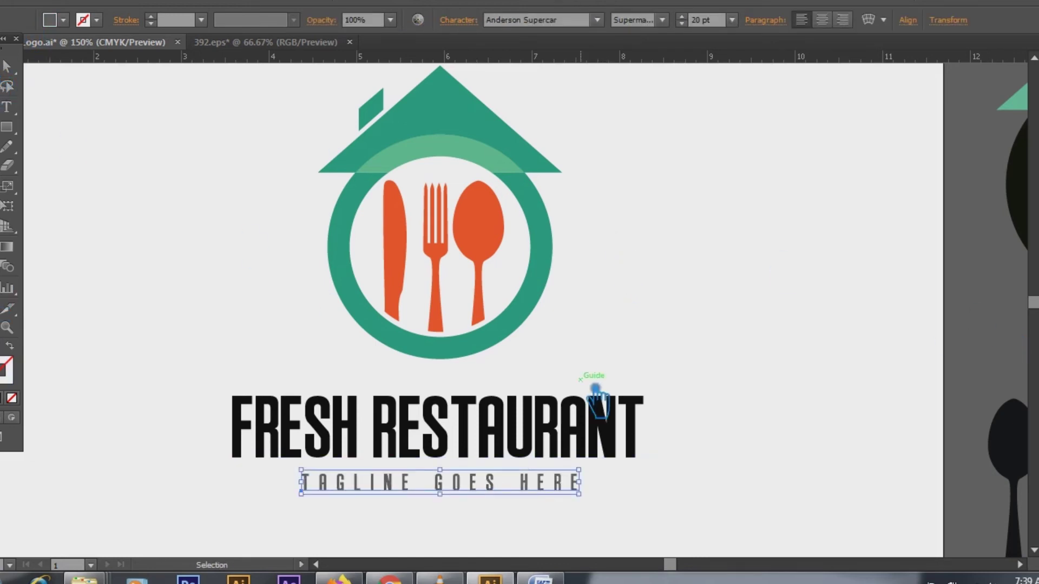
Fill the word FRESH in the lettering with bright green 6CB212
{"action": "left_click", "coordinate": [6, 106]}
{"action": "left_click_drag", "start_coordinate": [360, 428], "coordinate": [253, 435]}
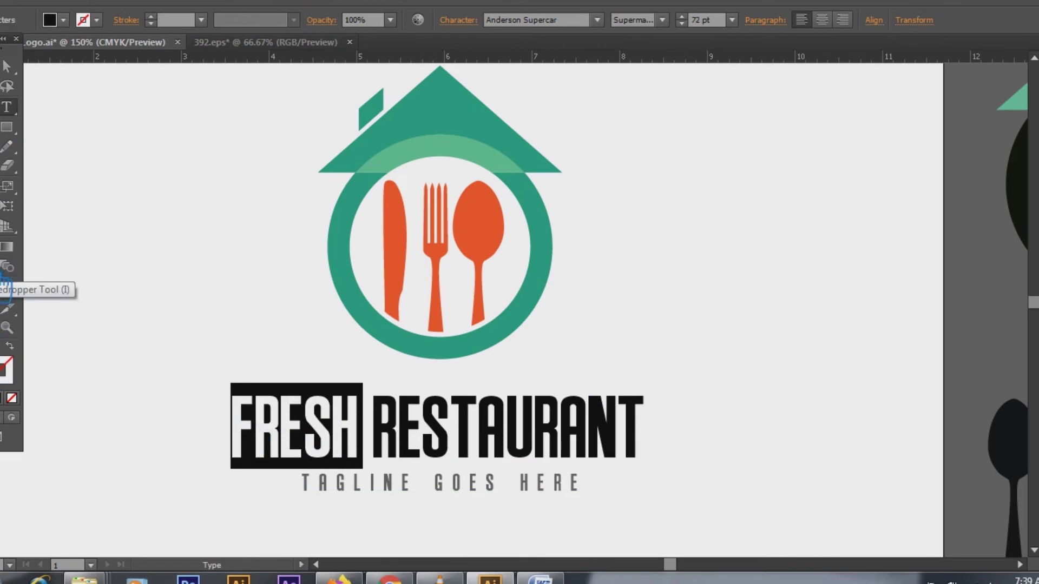
{"action": "double_click", "coordinate": [4, 368]}
{"action": "left_click", "coordinate": [296, 284]}
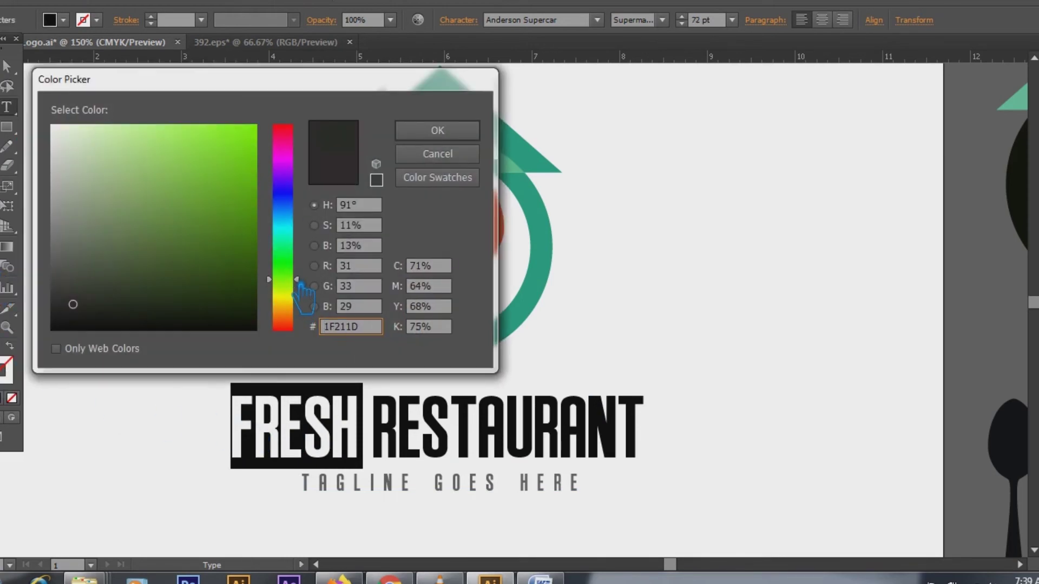
{"action": "left_click", "coordinate": [226, 186]}
{"action": "left_click", "coordinate": [243, 199]}
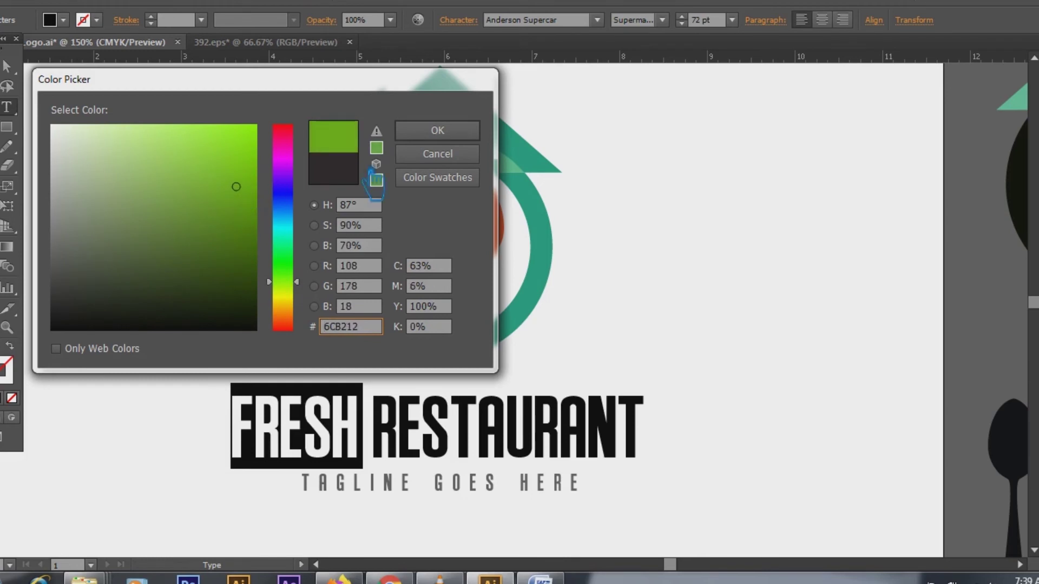
{"action": "left_click", "coordinate": [433, 131]}
Fill the word RESTAURANT with the orange sampled from the knife using the Eyedropper
{"action": "left_click_drag", "start_coordinate": [379, 427], "coordinate": [666, 429]}
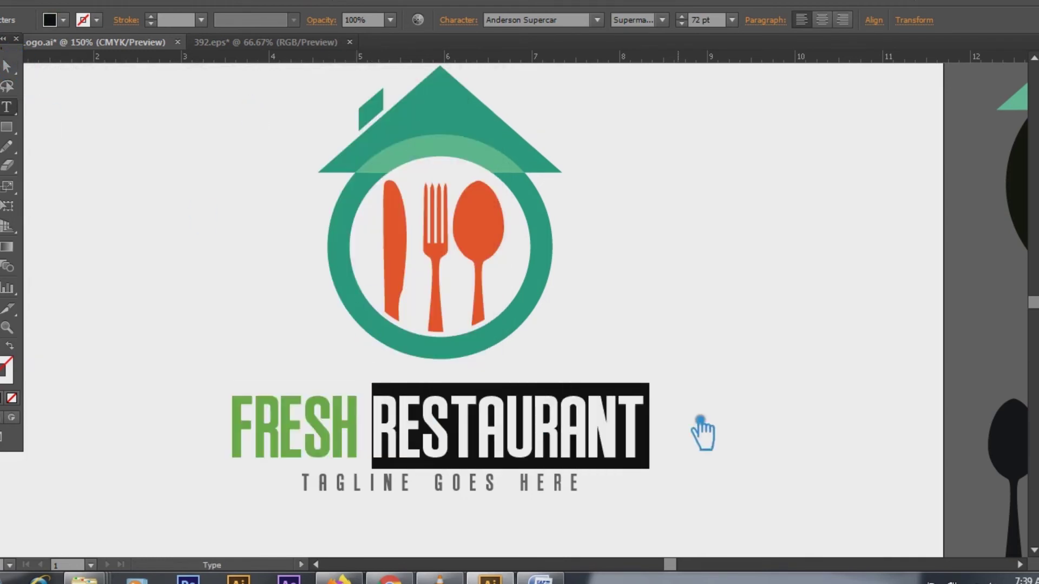
{"action": "key", "text": "i"}
{"action": "left_click", "coordinate": [403, 229]}
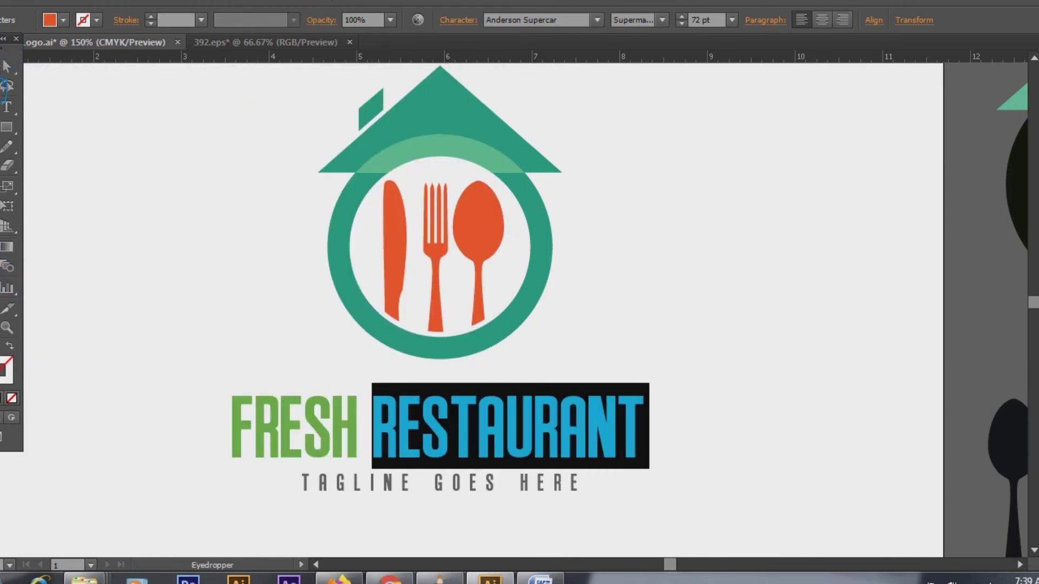
{"action": "left_click", "coordinate": [1, 67]}
{"action": "left_click", "coordinate": [144, 177]}
Set the TAGLINE GOES HERE text fill to the darker grey 4C4C4C
{"action": "left_click", "coordinate": [460, 485]}
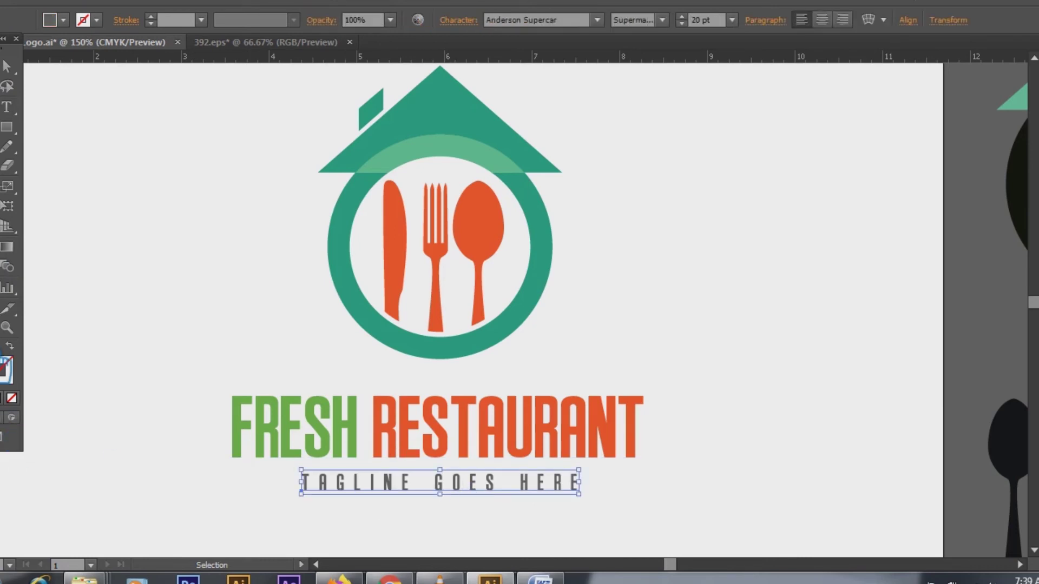
{"action": "double_click", "coordinate": [5, 368]}
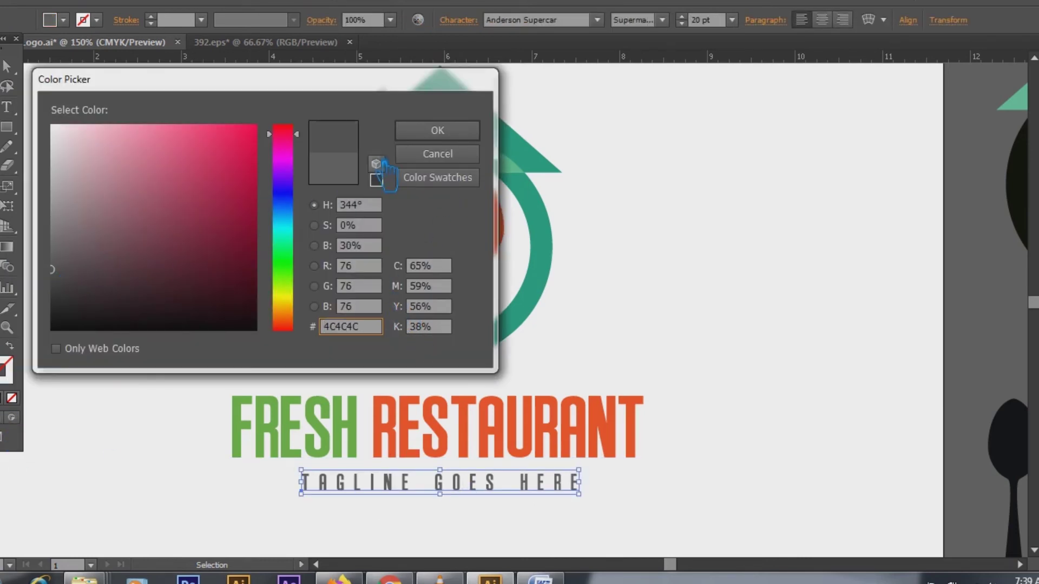
{"action": "left_click", "coordinate": [437, 131]}
Change the fill of the word FRESH to the brighter green 71BC19
{"action": "key", "text": "t"}
{"action": "double_click", "coordinate": [320, 411]}
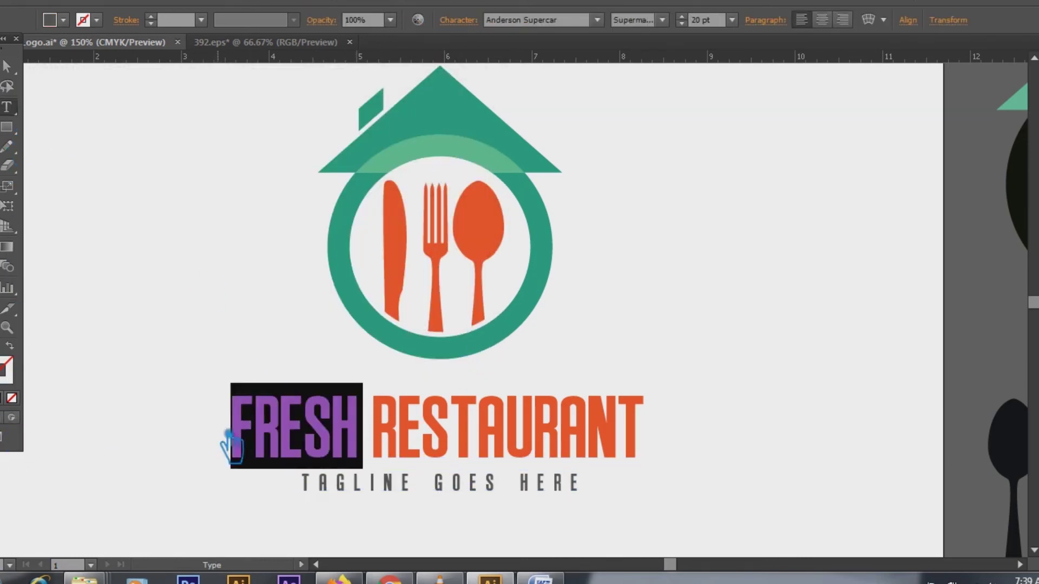
{"action": "double_click", "coordinate": [5, 369]}
{"action": "mouse_move", "coordinate": [181, 189]}
{"action": "left_mouse_down"}
{"action": "mouse_move", "coordinate": [202, 211]}
{"action": "mouse_move", "coordinate": [193, 179]}
{"action": "mouse_move", "coordinate": [190, 189]}
{"action": "left_mouse_up"}
{"action": "left_click_drag", "start_coordinate": [297, 276], "coordinate": [315, 286]}
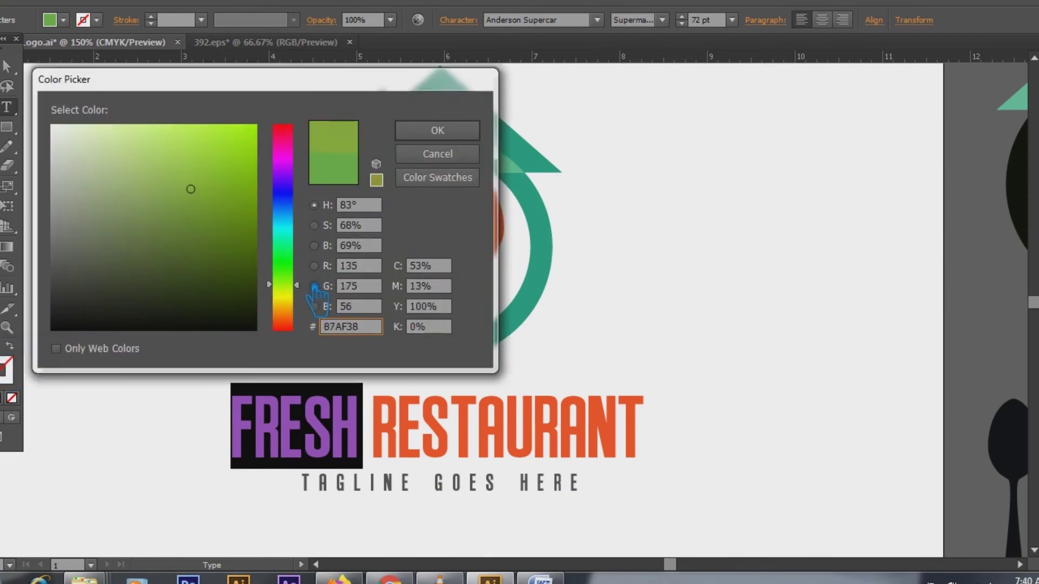
{"action": "mouse_move", "coordinate": [211, 193]}
{"action": "left_mouse_down"}
{"action": "mouse_move", "coordinate": [239, 181]}
{"action": "mouse_move", "coordinate": [231, 190]}
{"action": "mouse_move", "coordinate": [233, 179]}
{"action": "left_mouse_up"}
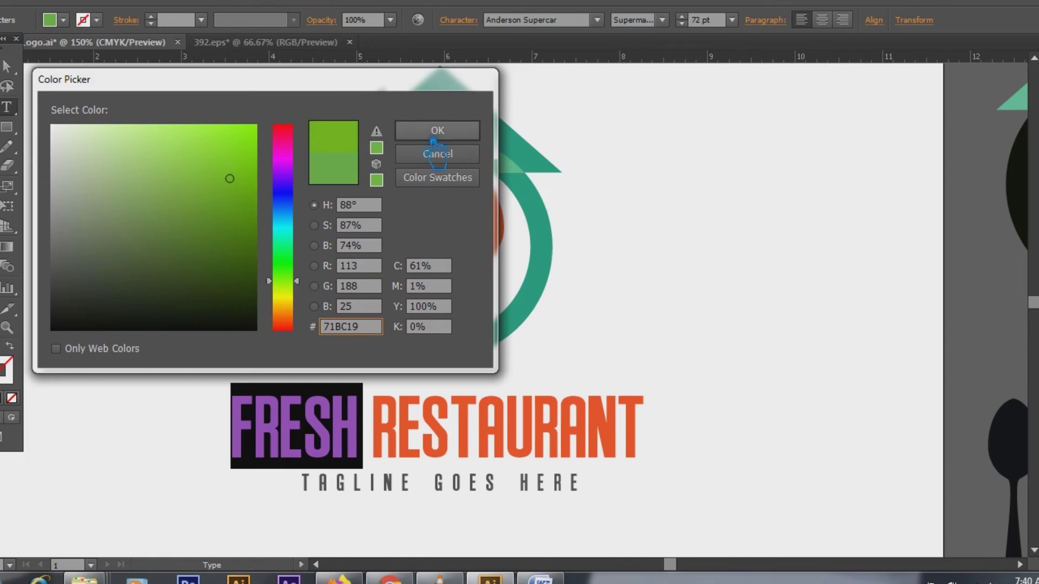
{"action": "left_click", "coordinate": [436, 132]}
{"action": "key", "text": "Escape"}
{"action": "left_click", "coordinate": [164, 157]}
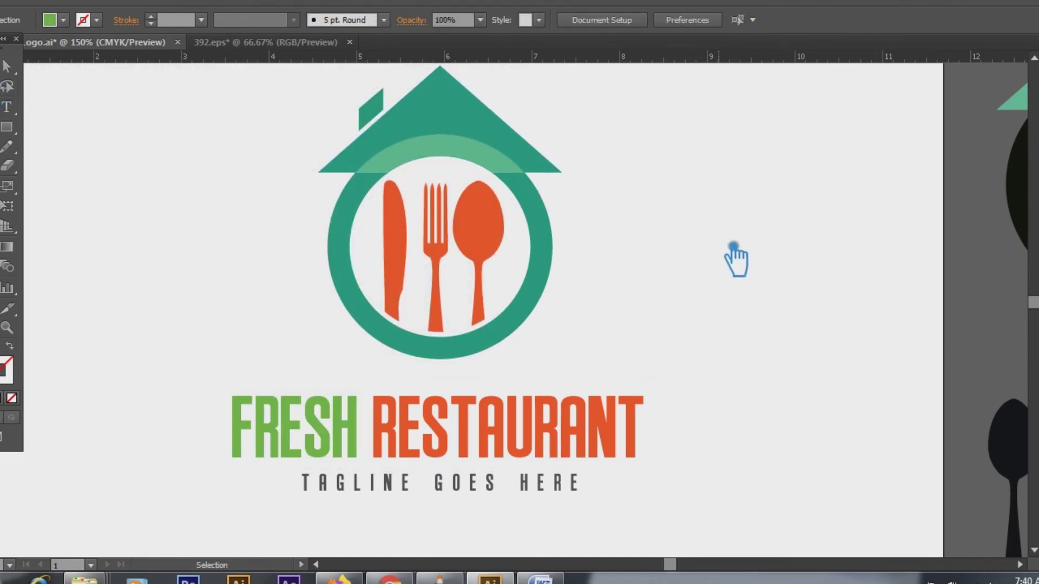
Try to match the roof's fill to the FRESH lettering with the Eyedropper and undo it
{"action": "left_click", "coordinate": [491, 112]}
{"action": "key", "text": "i"}
{"action": "left_click", "coordinate": [278, 431]}
{"action": "key", "text": "ctrl+z"}
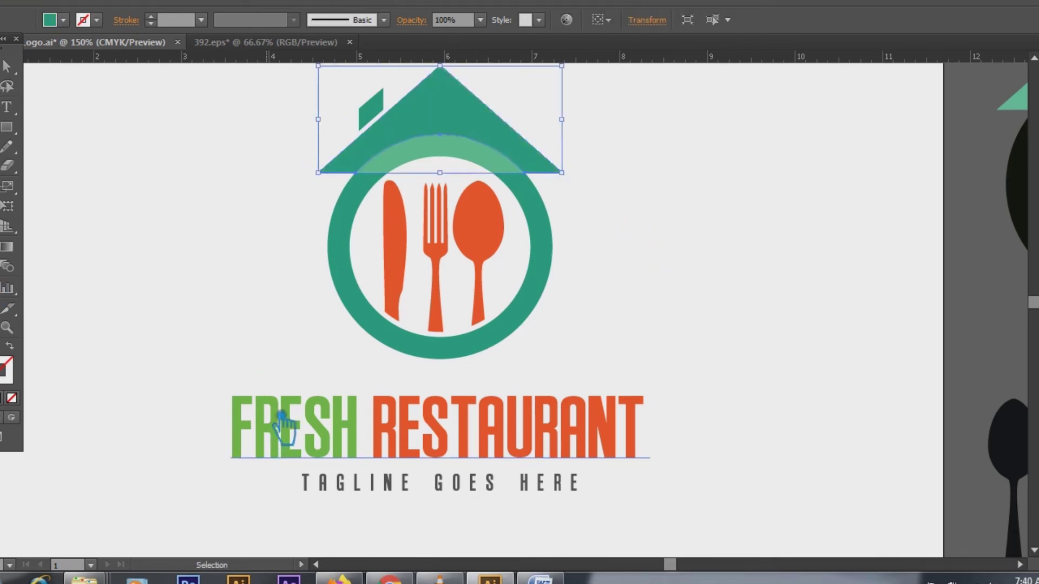
Fill only the word FRESH with the roof's dark green sampled with the Eyedropper
{"action": "left_click", "coordinate": [7, 67]}
{"action": "left_click", "coordinate": [6, 107]}
{"action": "double_click", "coordinate": [366, 433]}
{"action": "key", "text": "i"}
{"action": "left_click", "coordinate": [457, 163]}
{"action": "key", "text": "v"}
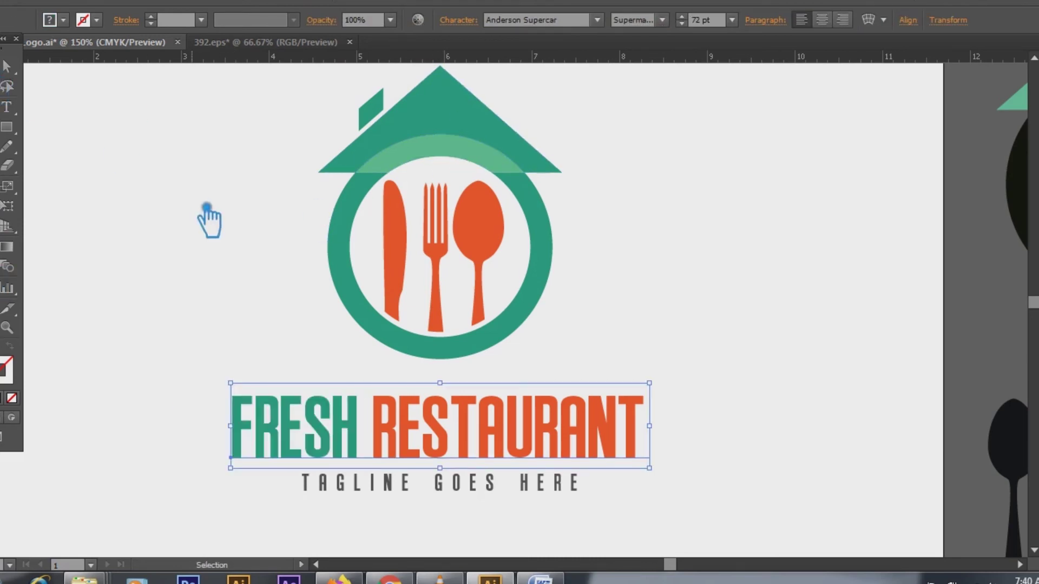
{"action": "left_click", "coordinate": [203, 205]}
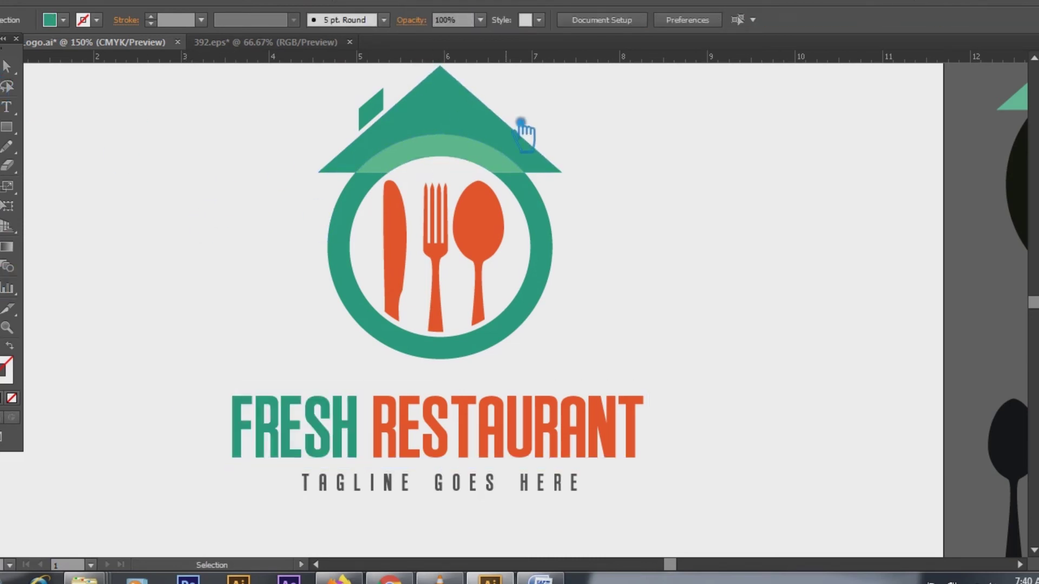
Change the house roof's fill to a brighter shade of its green
{"action": "left_click", "coordinate": [479, 133]}
{"action": "double_click", "coordinate": [6, 368]}
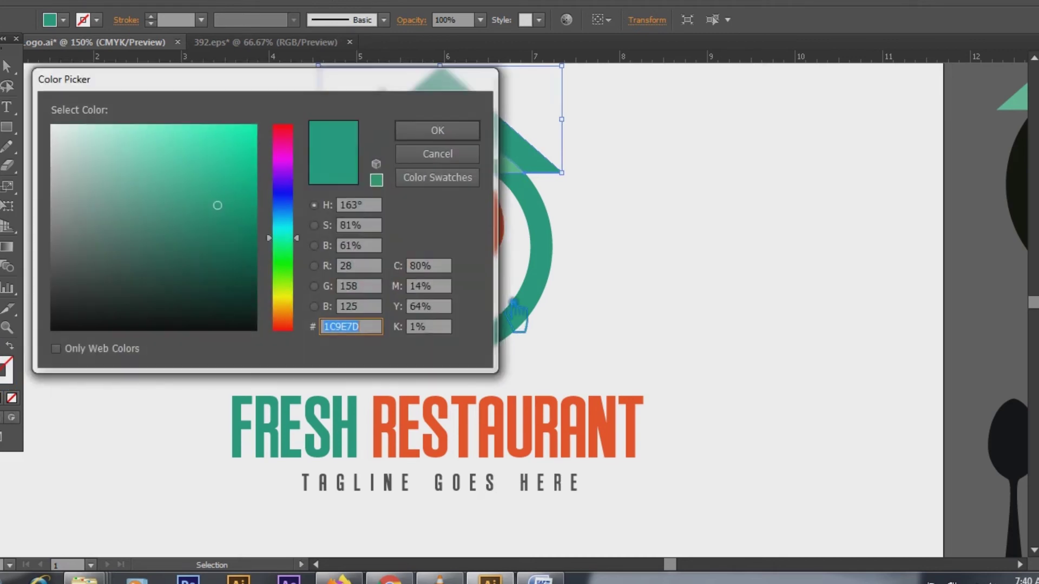
{"action": "left_click", "coordinate": [218, 185]}
{"action": "left_click", "coordinate": [433, 135]}
{"action": "left_click", "coordinate": [714, 169]}
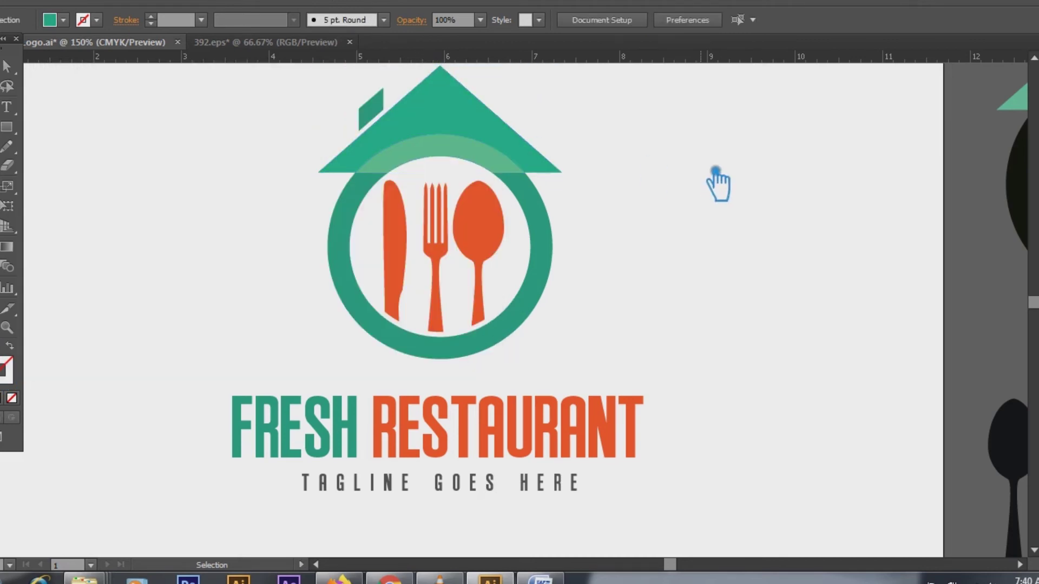
Fill the light green arc where the ring overlaps the roof with the roof's green
{"action": "left_click", "coordinate": [493, 169]}
{"action": "key", "text": "i"}
{"action": "left_click", "coordinate": [480, 135]}
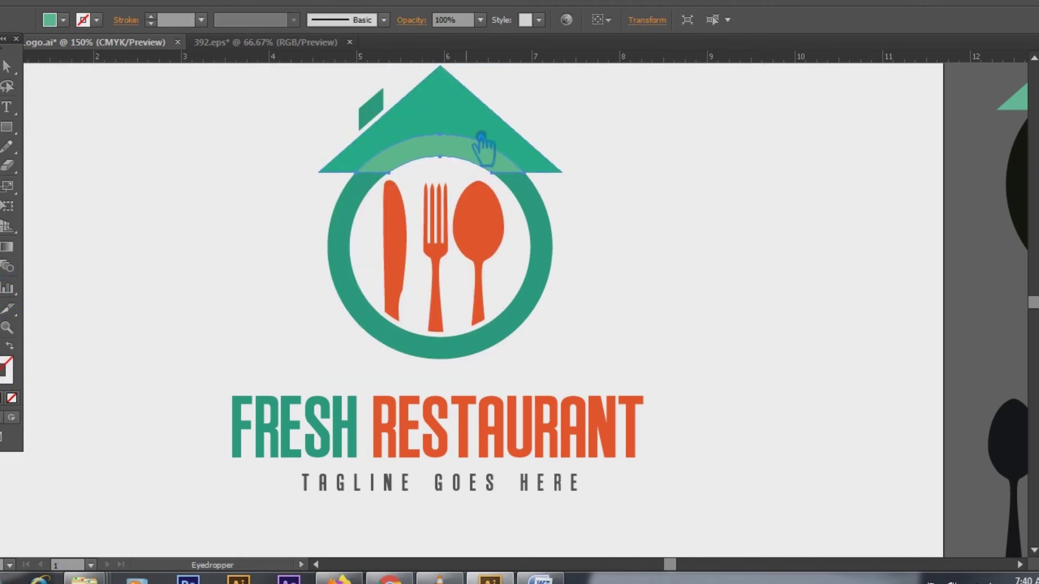
{"action": "key", "text": "v"}
{"action": "left_click", "coordinate": [132, 114]}
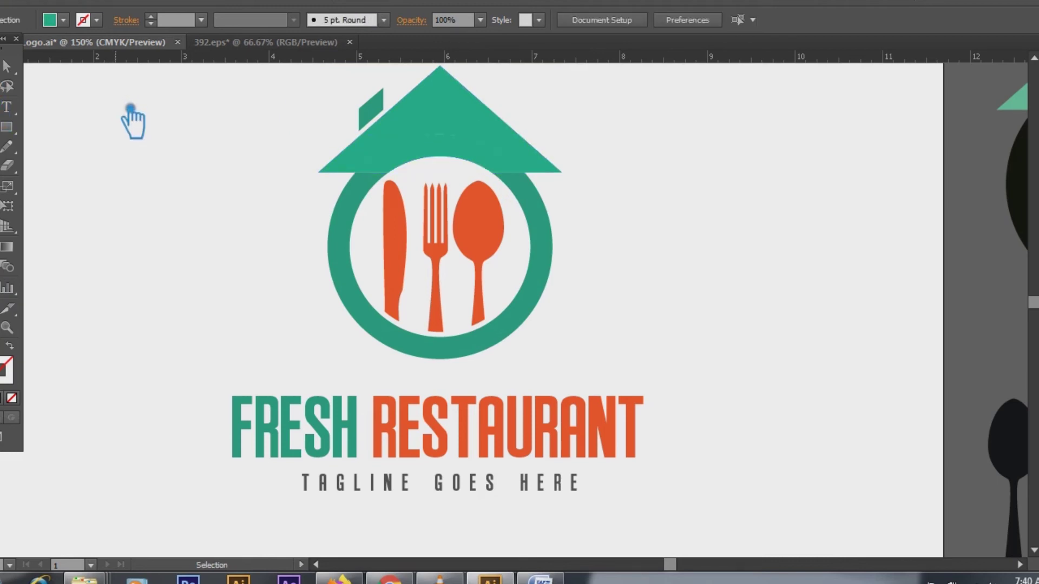
Select the house, chimney, ring and cutlery together and group them as one emblem
{"action": "left_click", "coordinate": [385, 113]}
{"action": "left_click", "coordinate": [238, 186]}
{"action": "key", "text": "ctrl+minus"}
{"action": "left_click_drag", "start_coordinate": [377, 133], "coordinate": [578, 353]}
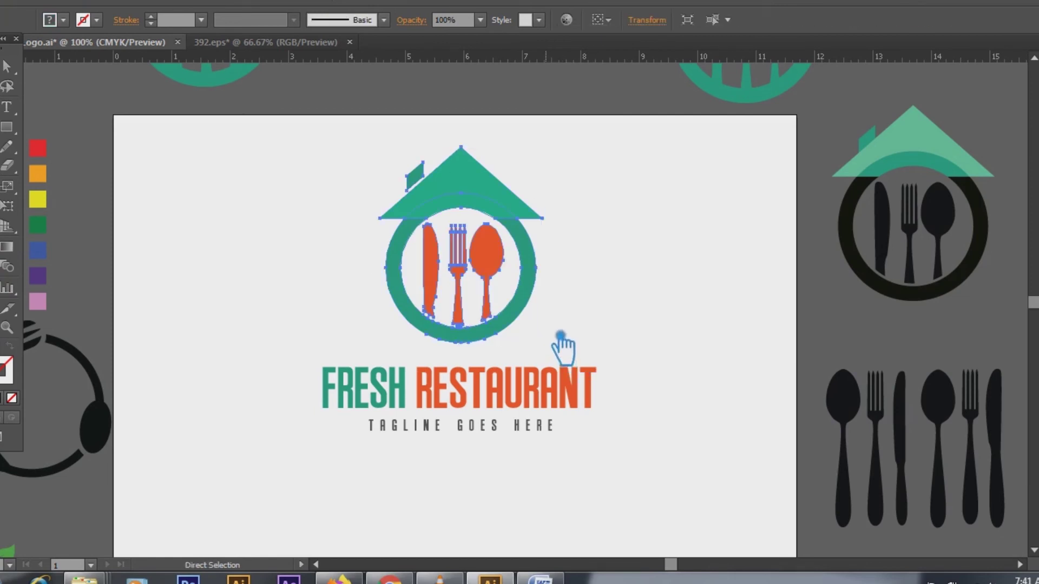
{"action": "left_click", "coordinate": [571, 265]}
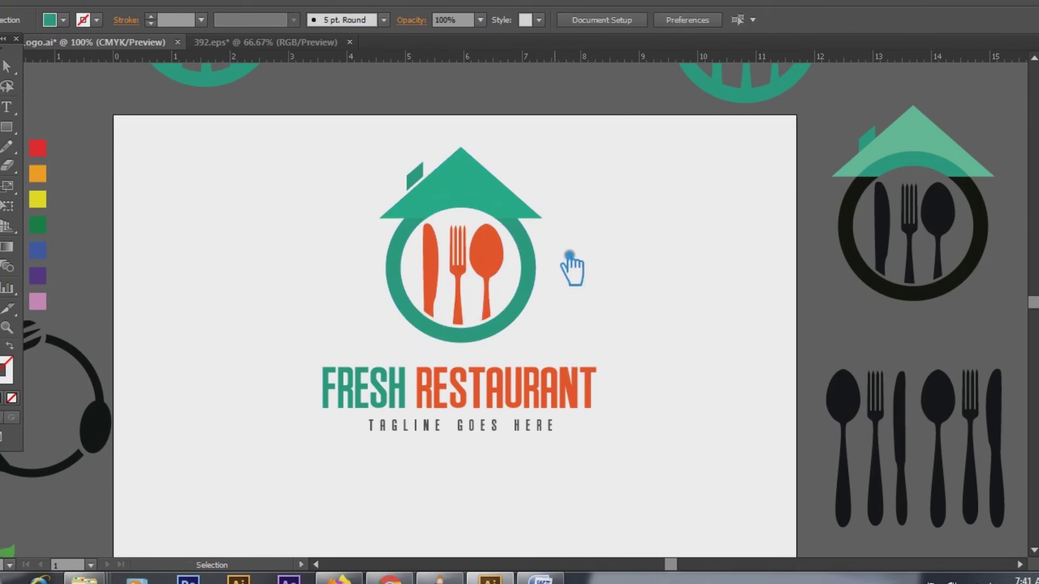
{"action": "left_click", "coordinate": [477, 219]}
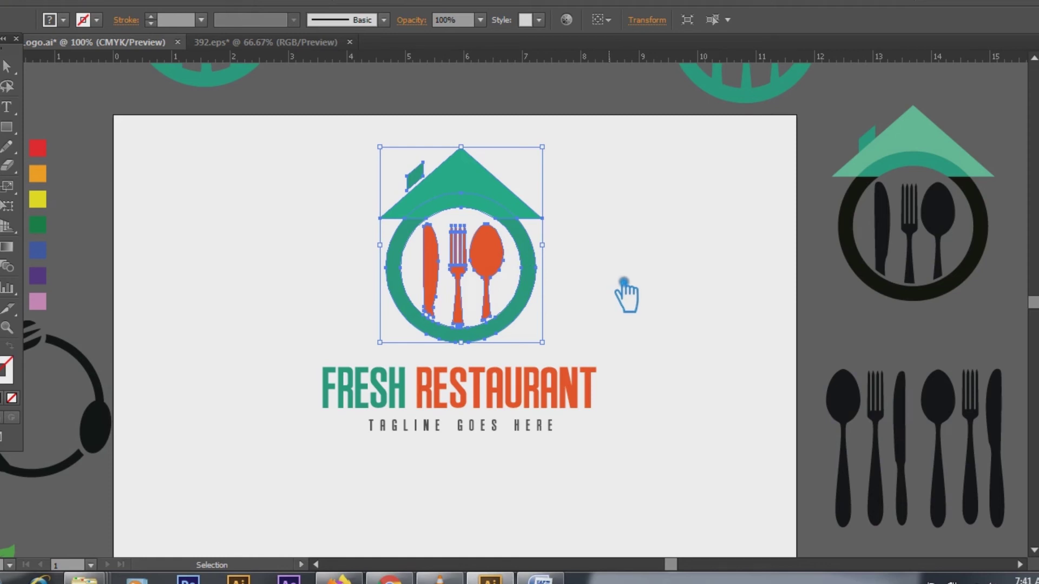
{"action": "left_click", "coordinate": [623, 282]}
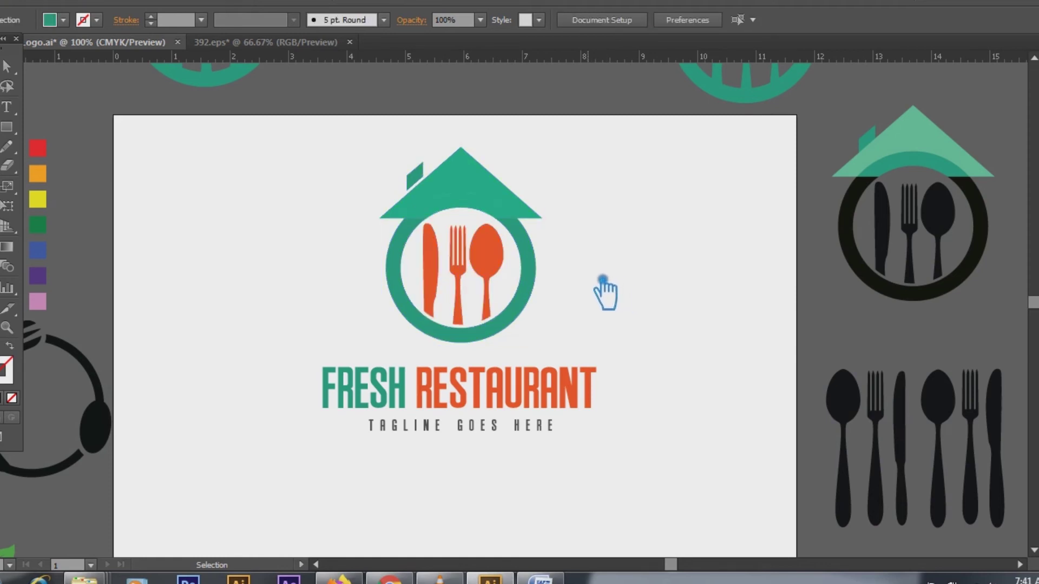
Scale the emblem down proportionally about its centre to about 2.2 in wide and move it down closer to the lettering
{"action": "left_click", "coordinate": [490, 219]}
{"action": "left_click", "coordinate": [606, 236]}
{"action": "left_click_drag", "start_coordinate": [572, 324], "coordinate": [314, 146]}
{"action": "left_click_drag", "start_coordinate": [543, 148], "coordinate": [527, 166]}
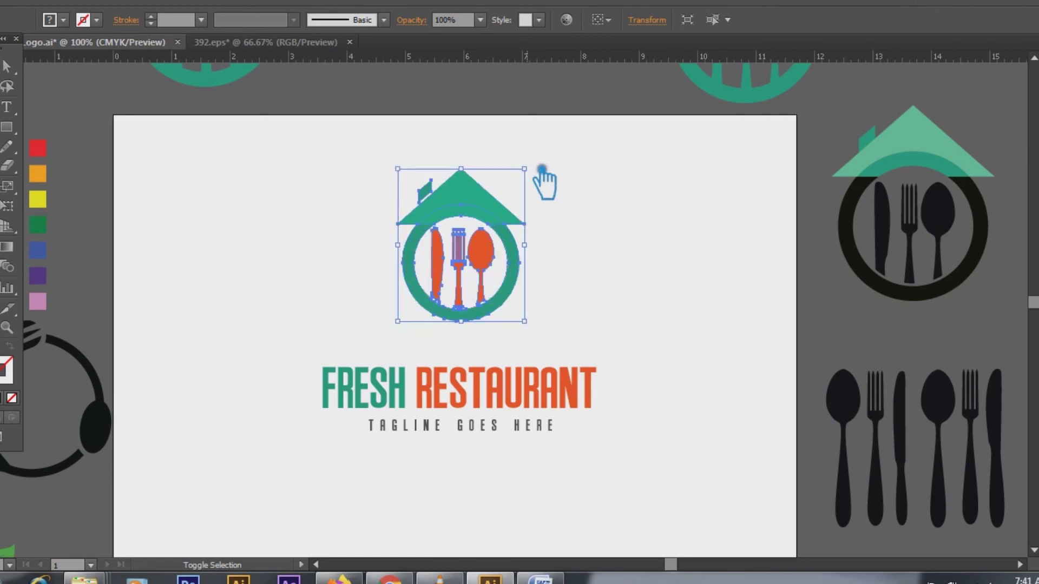
{"action": "left_click", "coordinate": [620, 234]}
{"action": "left_click_drag", "start_coordinate": [481, 209], "coordinate": [481, 234]}
{"action": "left_click", "coordinate": [617, 234]}
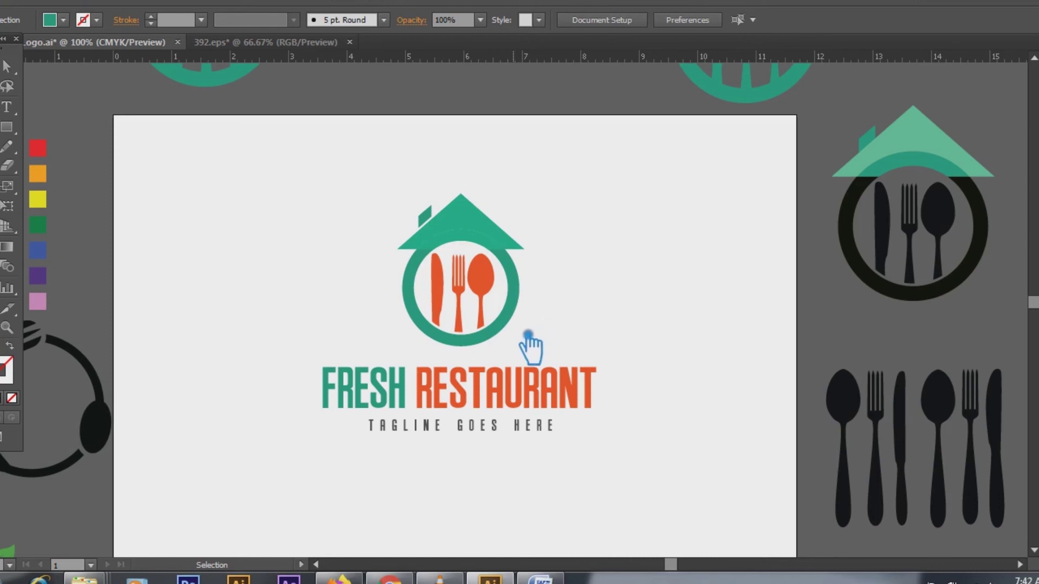
Reduce the FRESH RESTAURANT lettering's font size to 61 pt
{"action": "left_click", "coordinate": [500, 393]}
{"action": "left_click", "coordinate": [617, 331]}
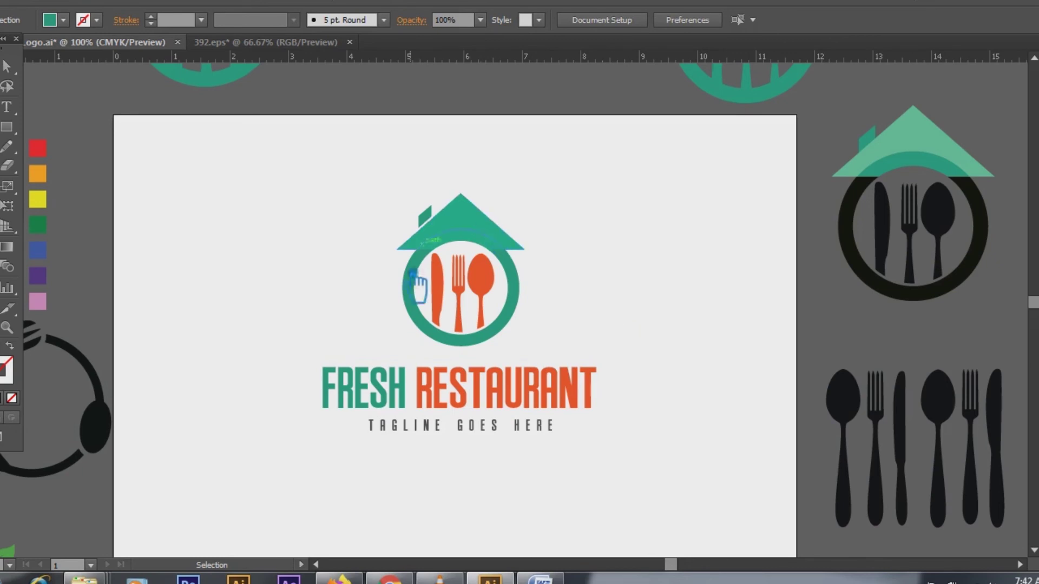
{"action": "left_click", "coordinate": [466, 398]}
{"action": "scroll", "coordinate": [699, 27], "scroll_direction": "down", "scroll_amount": 10}
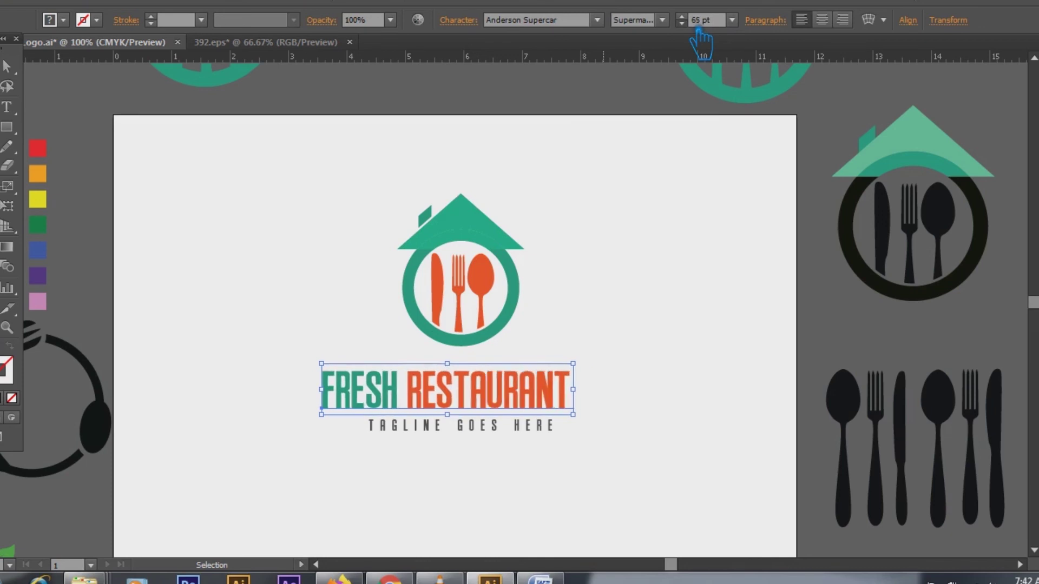
{"action": "left_click", "coordinate": [623, 479]}
Align the emblem, the FRESH RESTAURANT lettering and the tagline by their horizontal centres
{"action": "key", "text": "ctrl+a"}
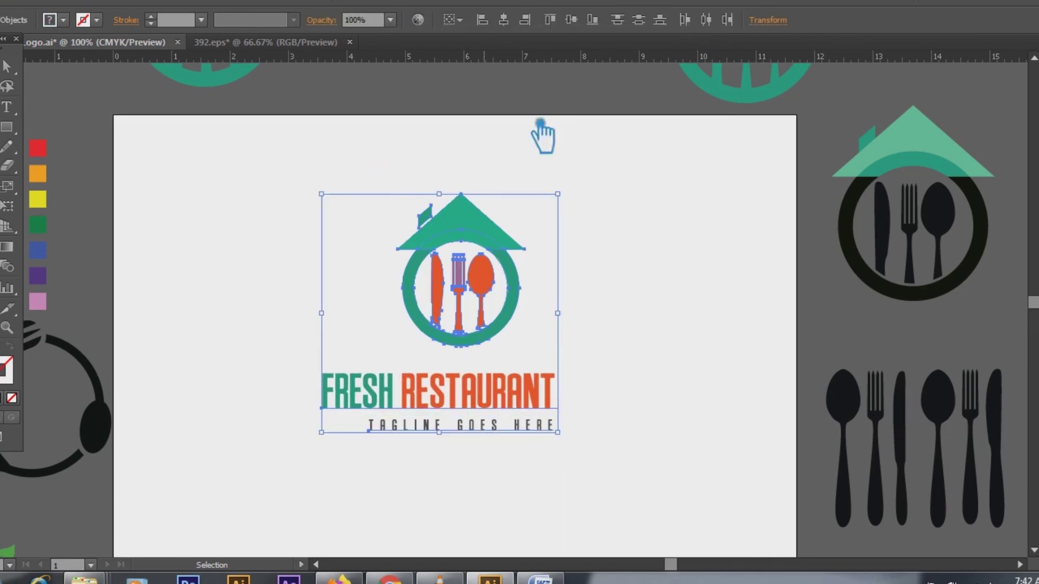
{"action": "left_click", "coordinate": [504, 20]}
{"action": "left_click", "coordinate": [637, 248]}
Try a tracking of 1 on the whole FRESH RESTAURANT lettering and undo it
{"action": "left_click", "coordinate": [510, 404]}
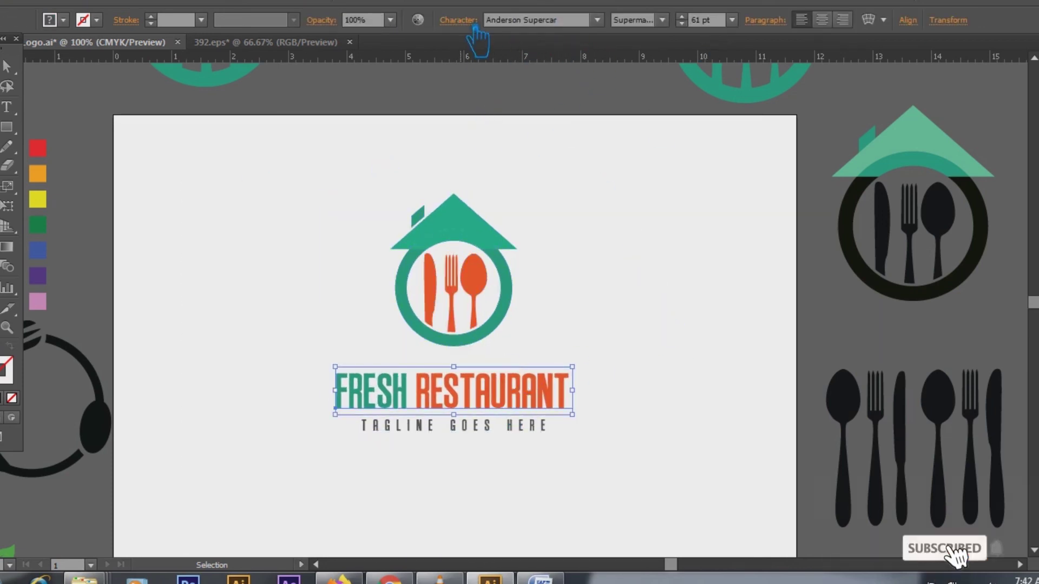
{"action": "left_click", "coordinate": [474, 24]}
{"action": "scroll", "coordinate": [432, 116], "scroll_direction": "up", "scroll_amount": 1}
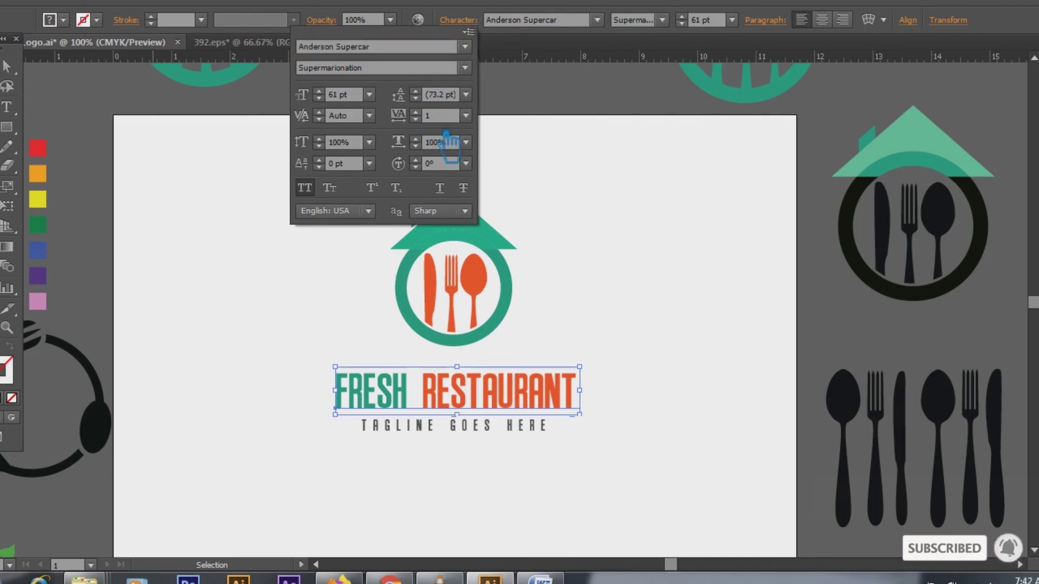
{"action": "left_click", "coordinate": [514, 135]}
{"action": "left_click", "coordinate": [555, 192]}
{"action": "key", "text": "ctrl+z"}
Set the tracking of the FRESH RESTAURANT lettering, excluding its final T, to 50
{"action": "left_click", "coordinate": [7, 107]}
{"action": "left_click_drag", "start_coordinate": [554, 398], "coordinate": [317, 399]}
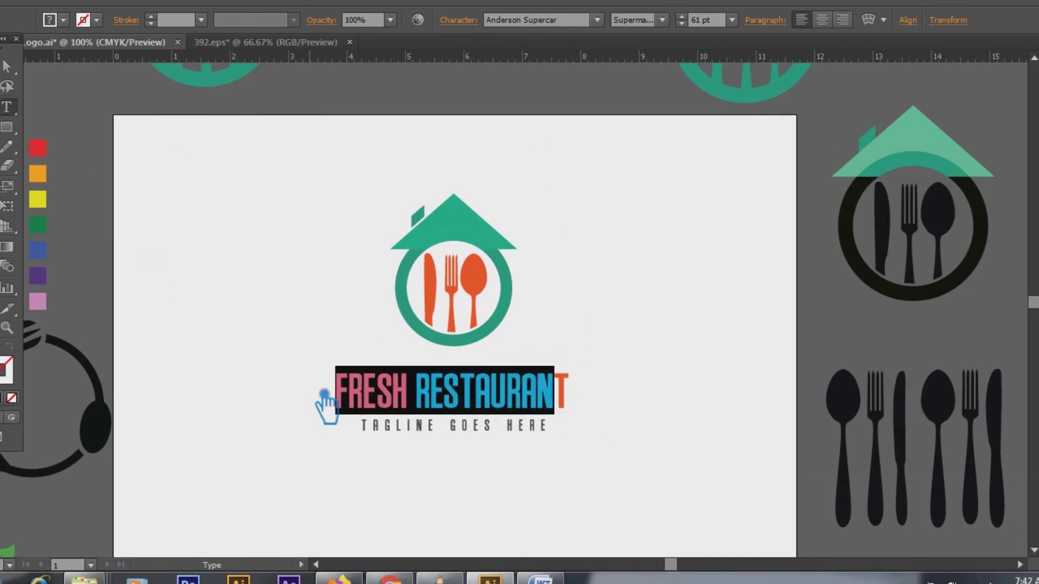
{"action": "left_click", "coordinate": [472, 33]}
{"action": "left_click", "coordinate": [465, 116]}
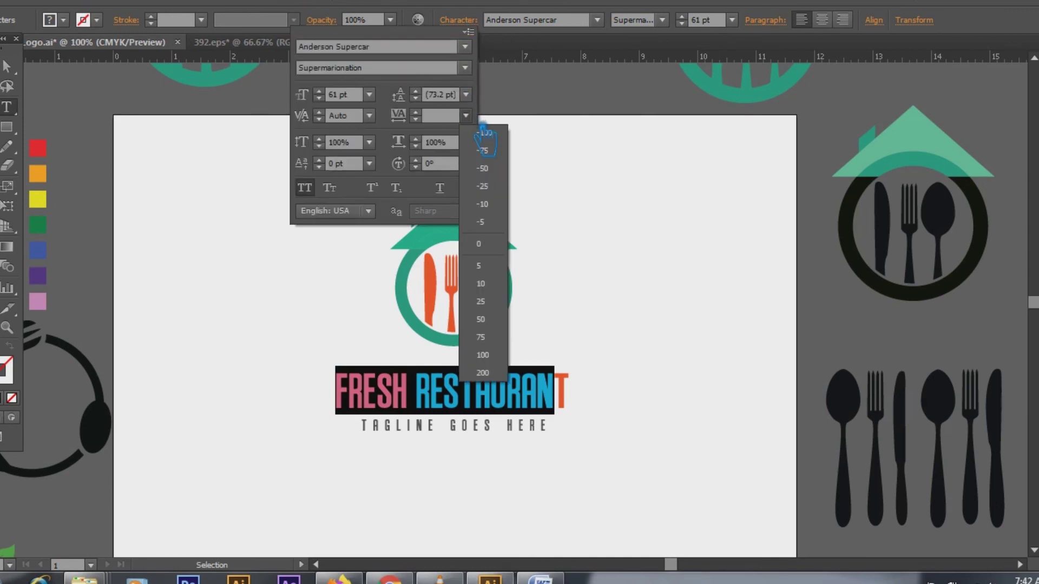
{"action": "left_click", "coordinate": [502, 311]}
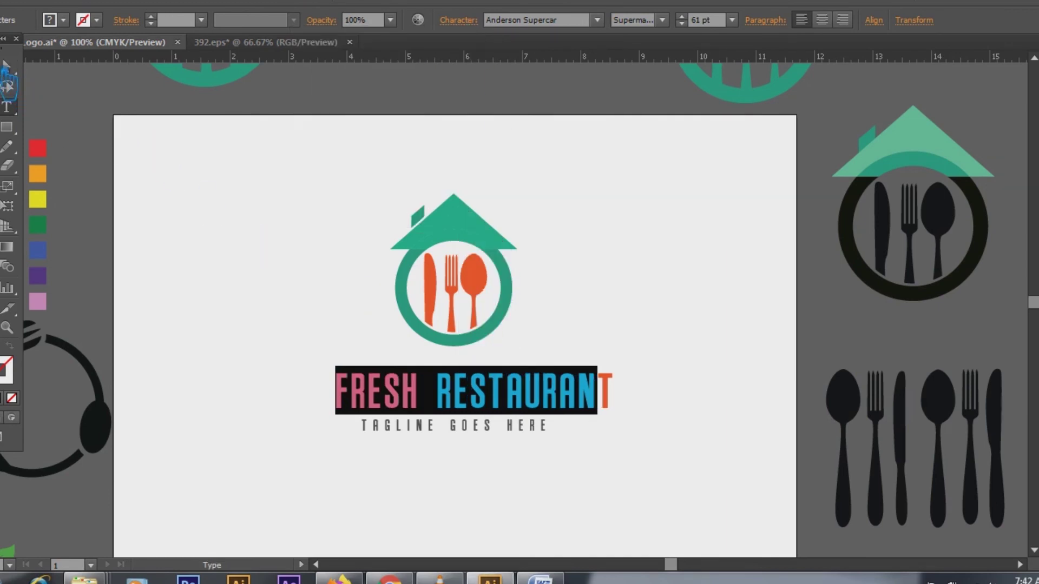
{"action": "left_click", "coordinate": [6, 66]}
{"action": "left_click", "coordinate": [625, 324]}
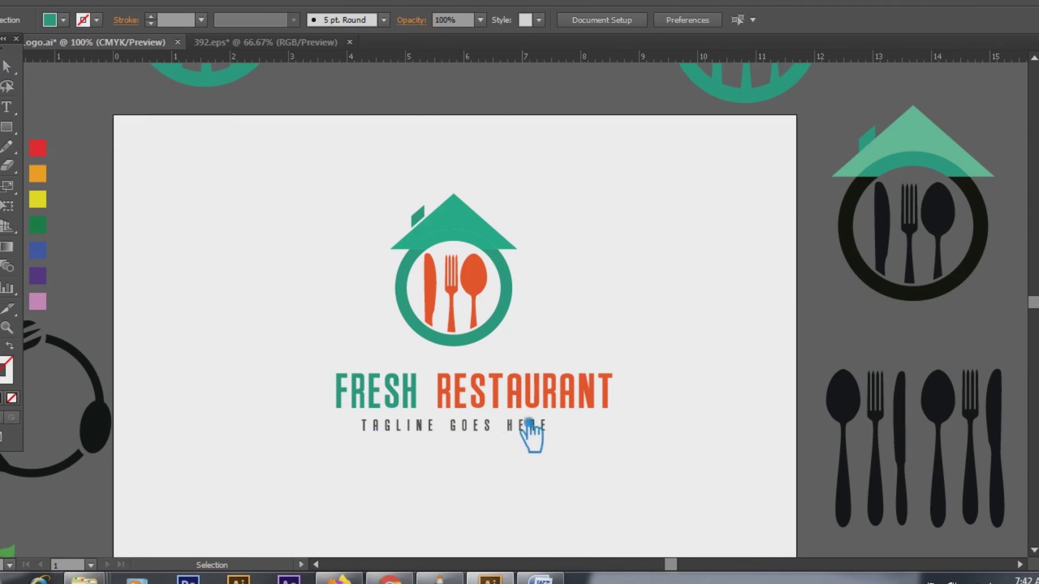
Tighten the space between FRESH and RESTAURANT by setting the space character's tracking to -100
{"action": "left_click", "coordinate": [23, 103]}
{"action": "left_click", "coordinate": [427, 392]}
{"action": "key", "text": "BackSpace"}
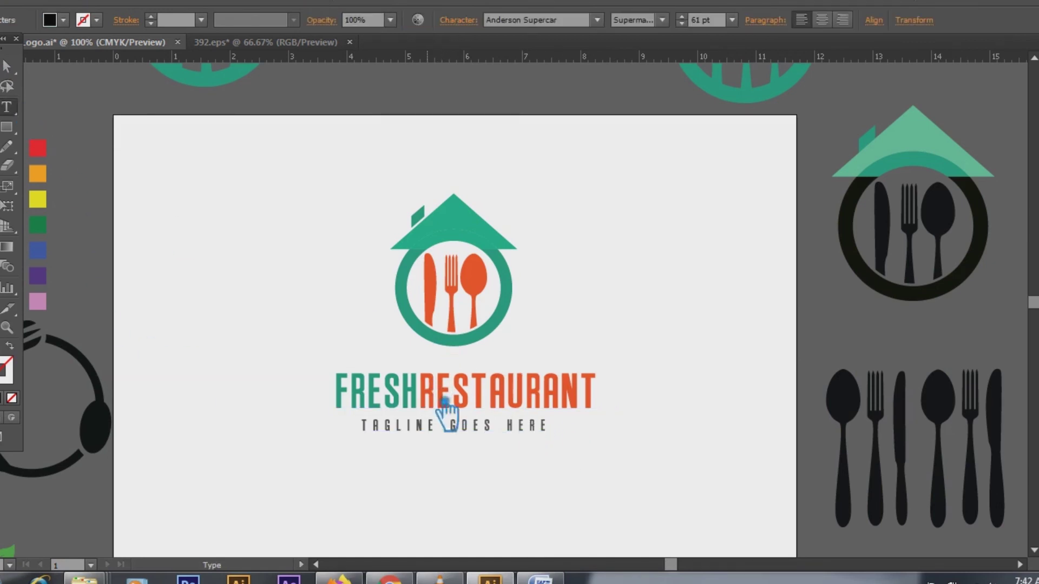
{"action": "key", "text": "shift+Left"}
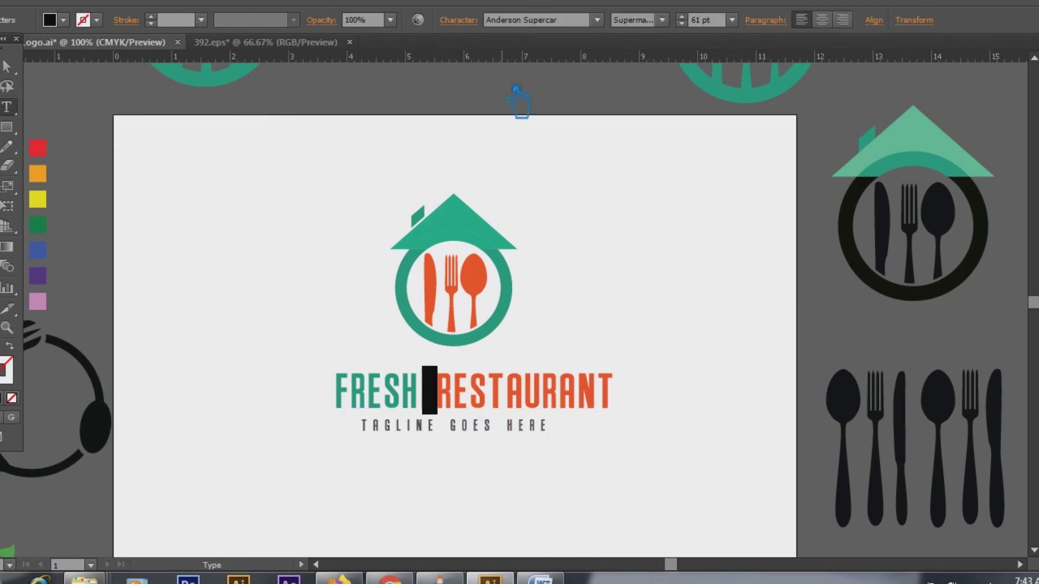
{"action": "left_click", "coordinate": [466, 22]}
{"action": "left_click", "coordinate": [465, 116]}
{"action": "left_click", "coordinate": [501, 142]}
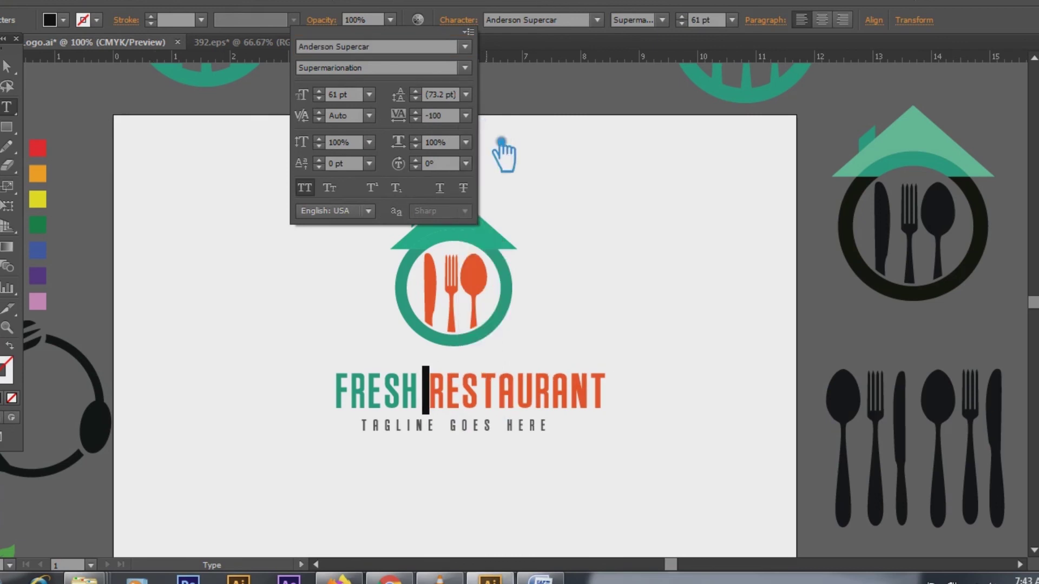
{"action": "key", "text": "Escape"}
{"action": "left_click", "coordinate": [279, 208]}
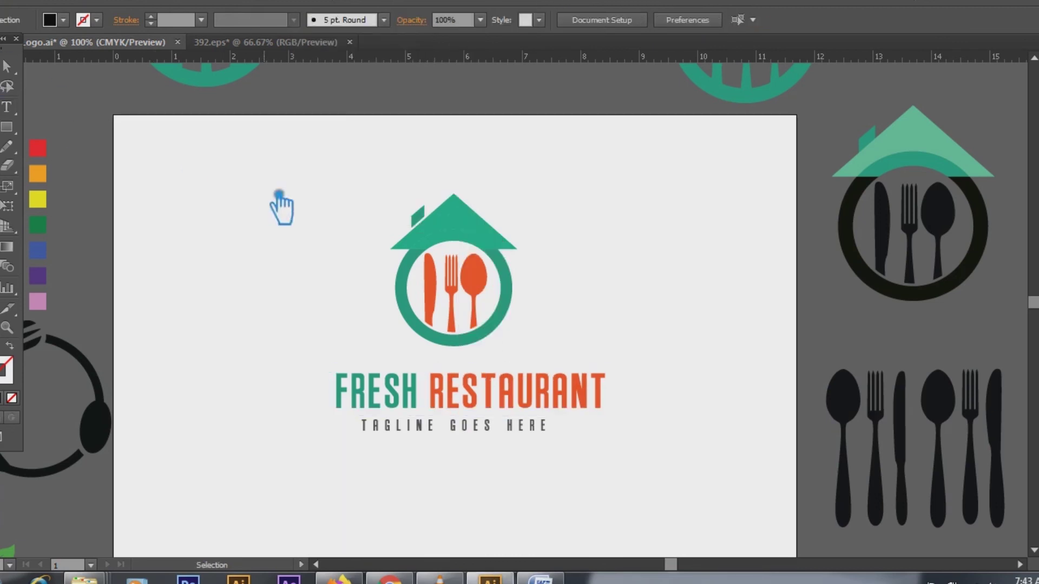
Align the emblem, the FRESH RESTAURANT lettering and the tagline by their horizontal centres again
{"action": "left_click_drag", "start_coordinate": [646, 460], "coordinate": [378, 309]}
{"action": "left_click", "coordinate": [551, 25]}
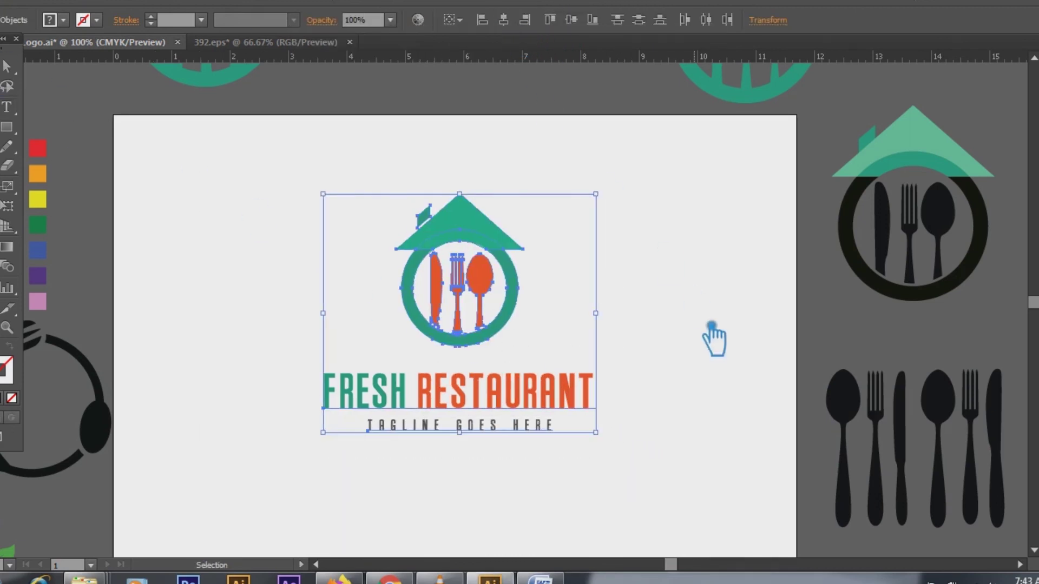
{"action": "left_click", "coordinate": [691, 325]}
Nudge the house-and-ring emblem slightly down, closer to the FRESH RESTAURANT lettering
{"action": "left_click", "coordinate": [494, 341]}
{"action": "key", "text": "Down"}
{"action": "key", "text": "Down"}
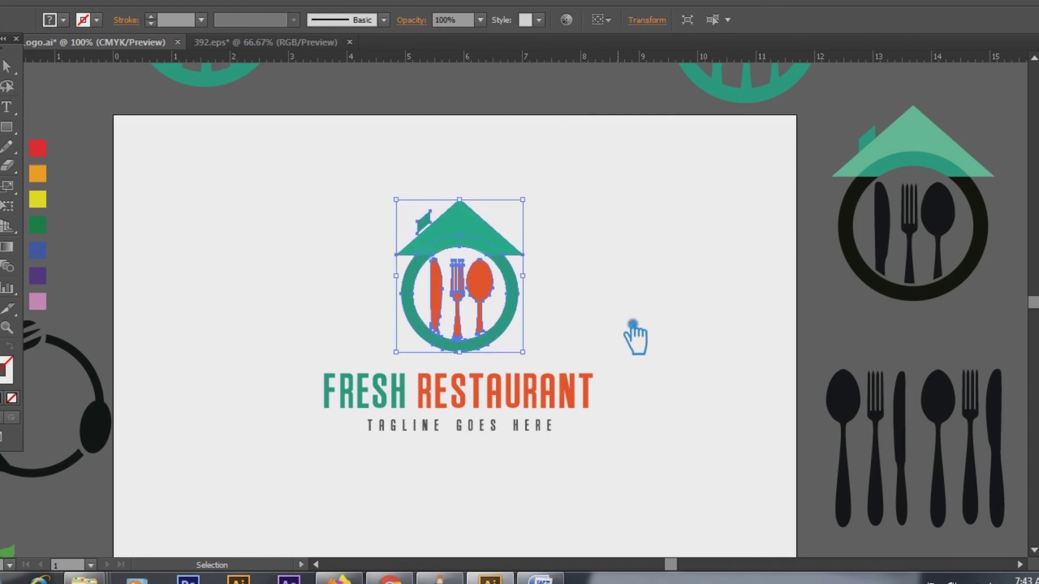
{"action": "left_click", "coordinate": [632, 308]}
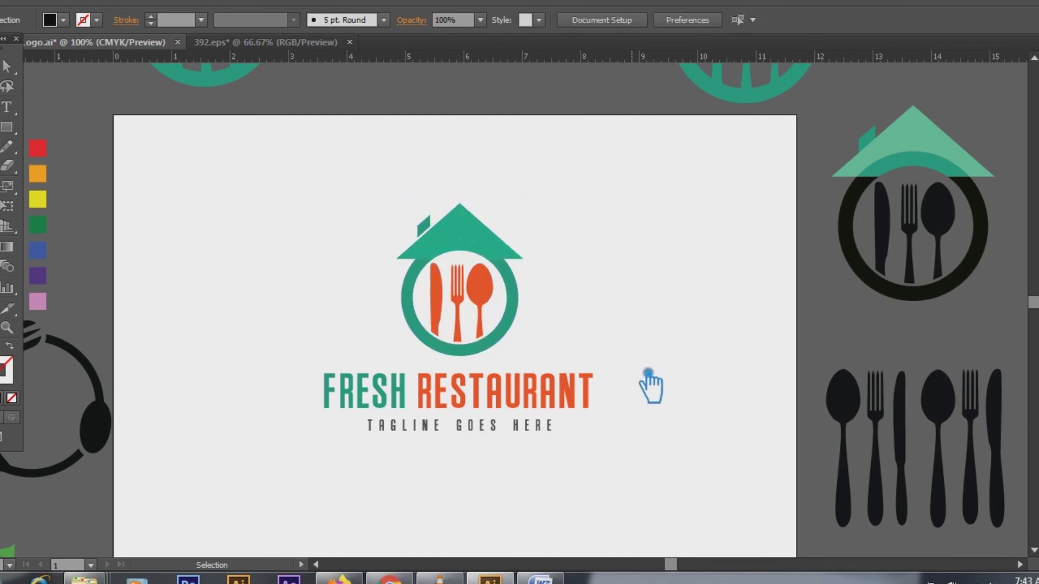
Move the whole logo to the left half of the artboard and scale it proportionally to about two-thirds
{"action": "left_click_drag", "start_coordinate": [617, 483], "coordinate": [307, 186]}
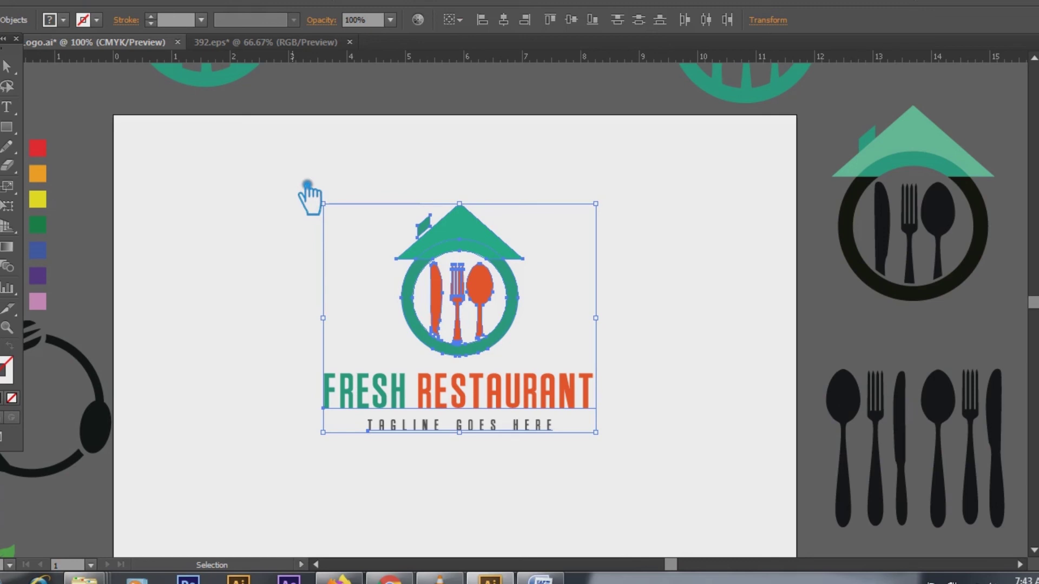
{"action": "left_click_drag", "start_coordinate": [495, 252], "coordinate": [357, 252]}
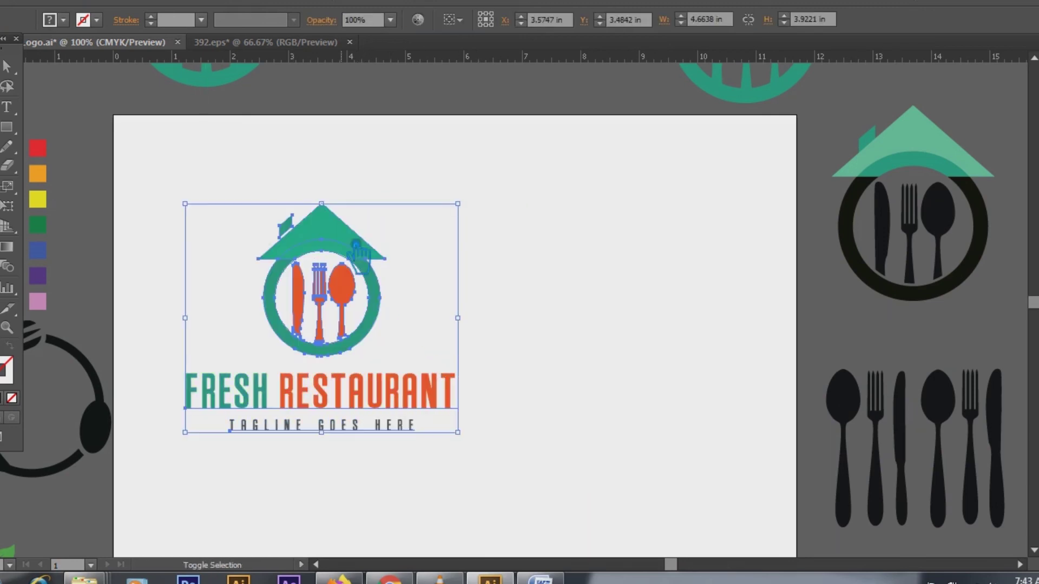
{"action": "left_click_drag", "start_coordinate": [458, 432], "coordinate": [415, 394]}
{"action": "left_click", "coordinate": [474, 415]}
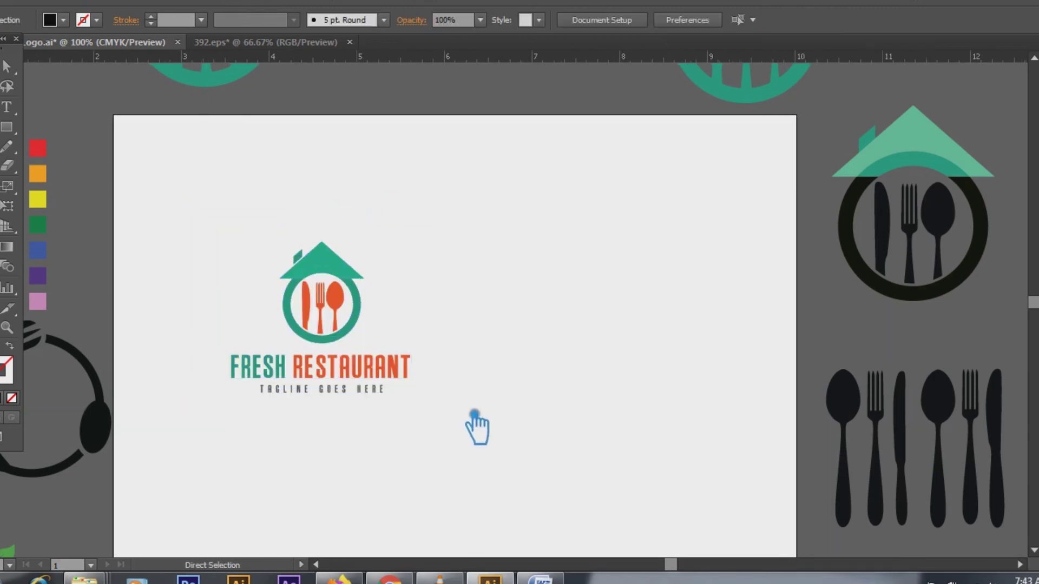
Duplicate the complete logo, placing the copy level with the original on its right
{"action": "key", "text": "ctrl+equal"}
{"action": "key", "text": "ctrl+equal"}
{"action": "left_click_drag", "start_coordinate": [475, 425], "coordinate": [638, 429]}
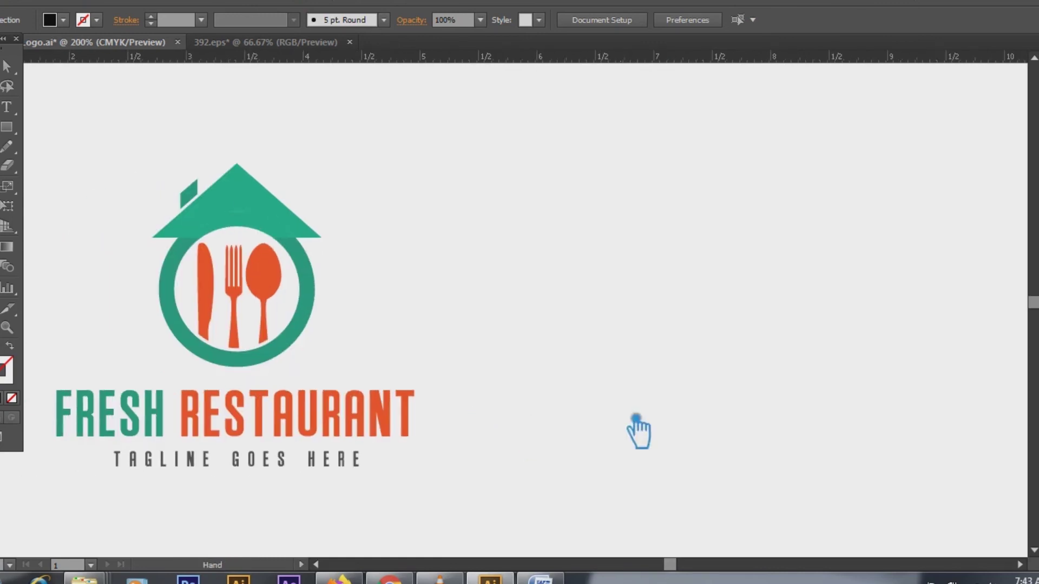
{"action": "left_click", "coordinate": [290, 360]}
{"action": "left_click", "coordinate": [285, 367]}
{"action": "left_click_drag", "start_coordinate": [344, 307], "coordinate": [741, 351]}
{"action": "left_click", "coordinate": [902, 349]}
Ungroup the copied emblem completely and recolour the arc overlapping the roof with the ring's green
{"action": "right_click", "coordinate": [703, 250]}
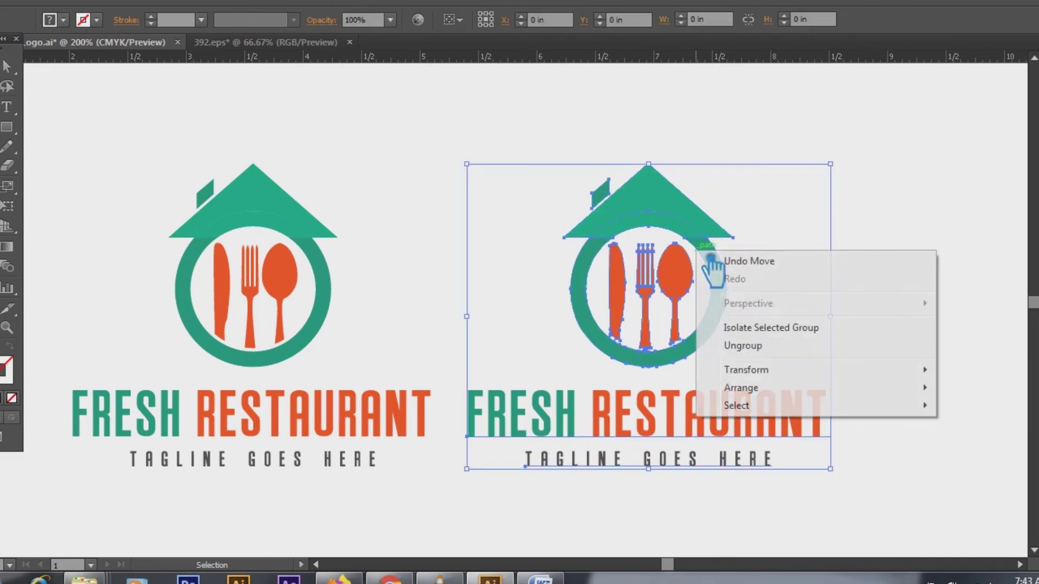
{"action": "left_click", "coordinate": [758, 344]}
{"action": "left_click", "coordinate": [677, 237]}
{"action": "right_click", "coordinate": [661, 218]}
{"action": "left_click", "coordinate": [722, 318]}
{"action": "left_click", "coordinate": [656, 231]}
{"action": "key", "text": "i"}
{"action": "left_click", "coordinate": [589, 287]}
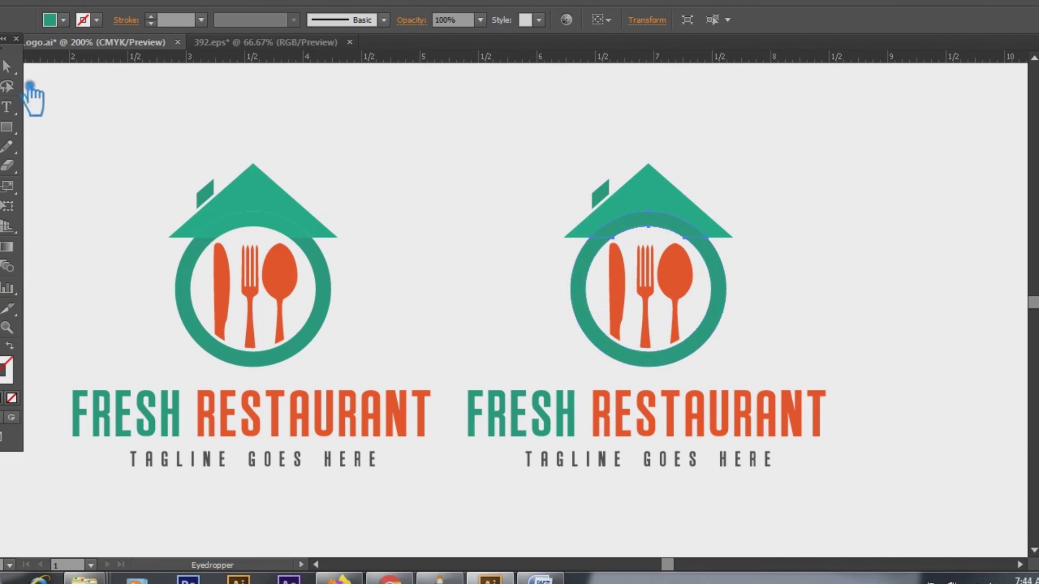
Unite the copy's overlap arc and ring into a single complete ring shape
{"action": "left_click", "coordinate": [762, 211]}
{"action": "left_click", "coordinate": [655, 221]}
{"action": "left_click", "coordinate": [723, 273], "text": "shift"}
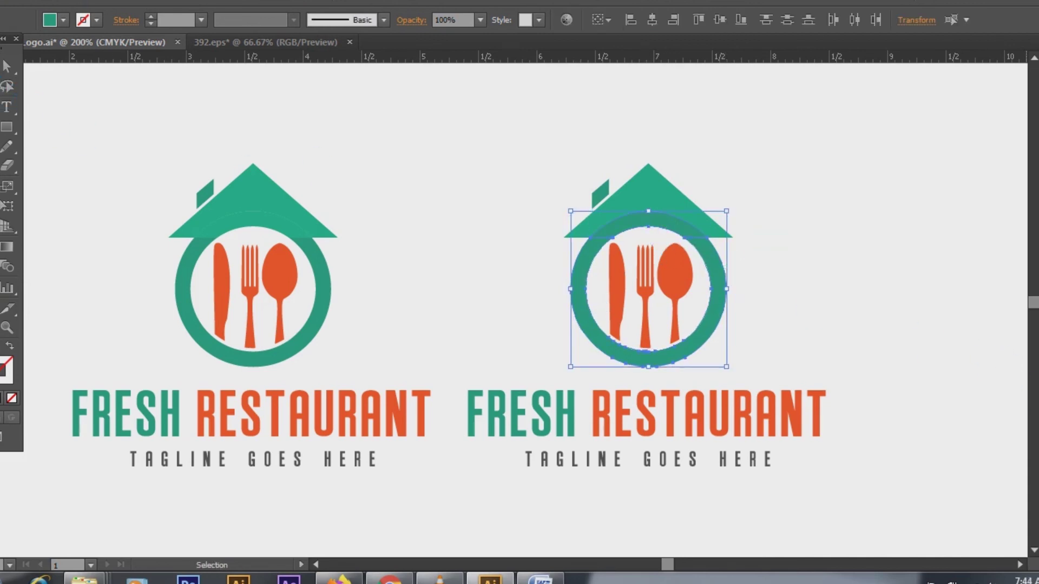
{"action": "left_click", "coordinate": [1036, 379]}
{"action": "left_click", "coordinate": [891, 414]}
{"action": "left_click", "coordinate": [1011, 377]}
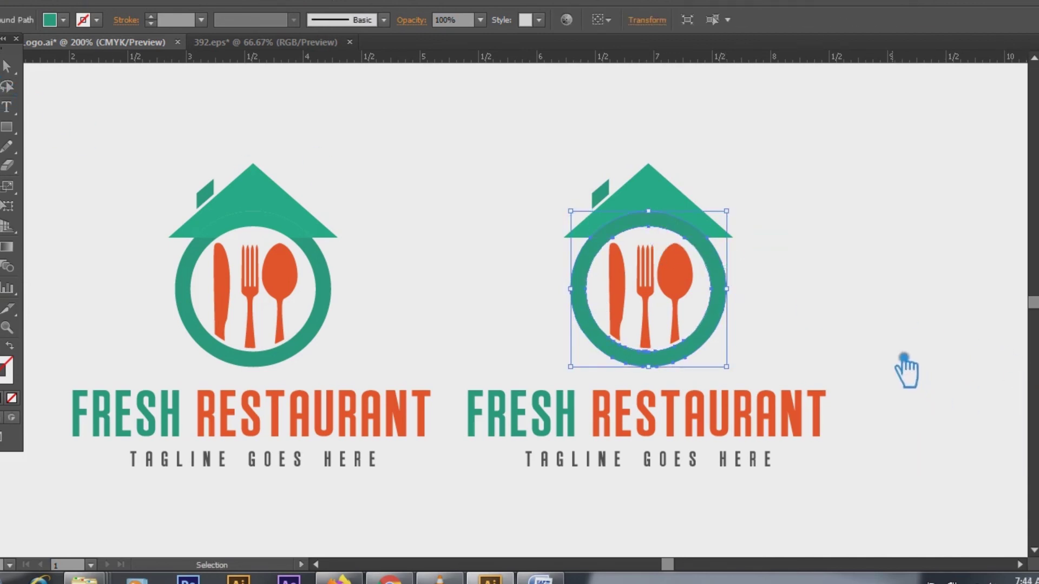
Set the copied ring's fill colour to lime green 83C116
{"action": "double_click", "coordinate": [6, 368]}
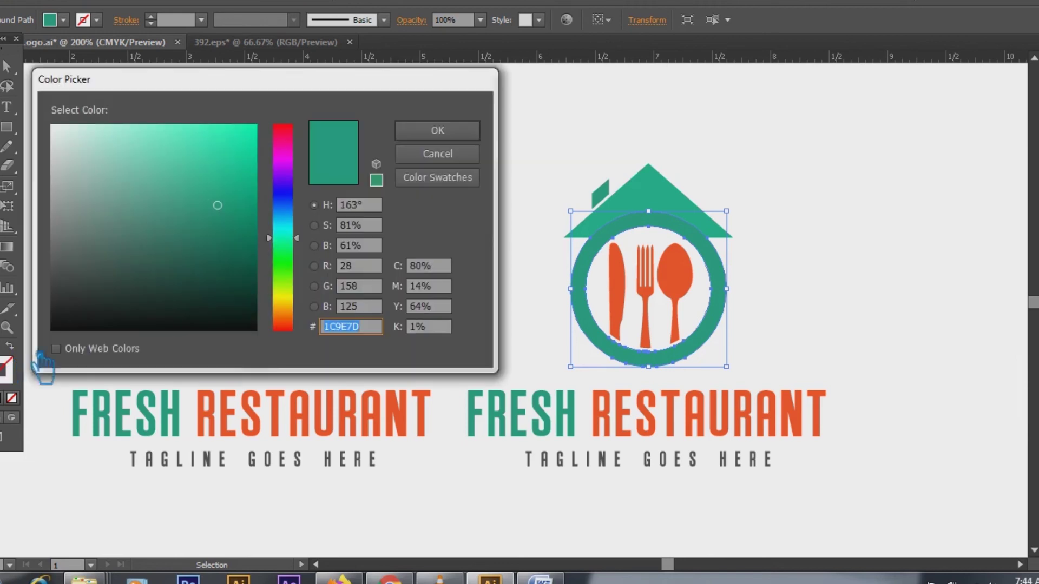
{"action": "left_click", "coordinate": [296, 281]}
{"action": "left_click", "coordinate": [237, 186]}
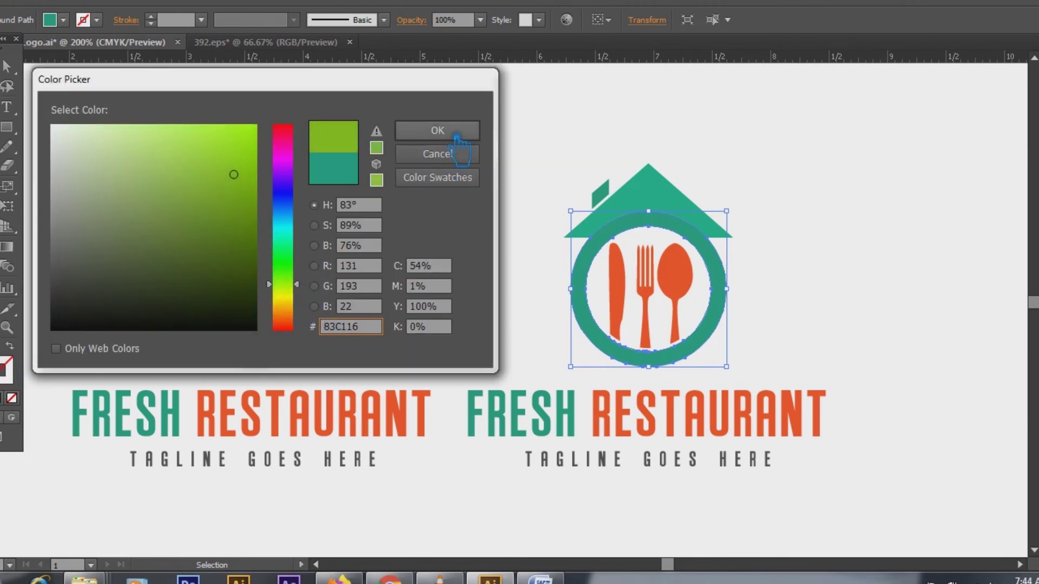
{"action": "left_click", "coordinate": [454, 134]}
Recolour the copied emblem's roof and chimney with the cutlery's orange
{"action": "left_click", "coordinate": [670, 204]}
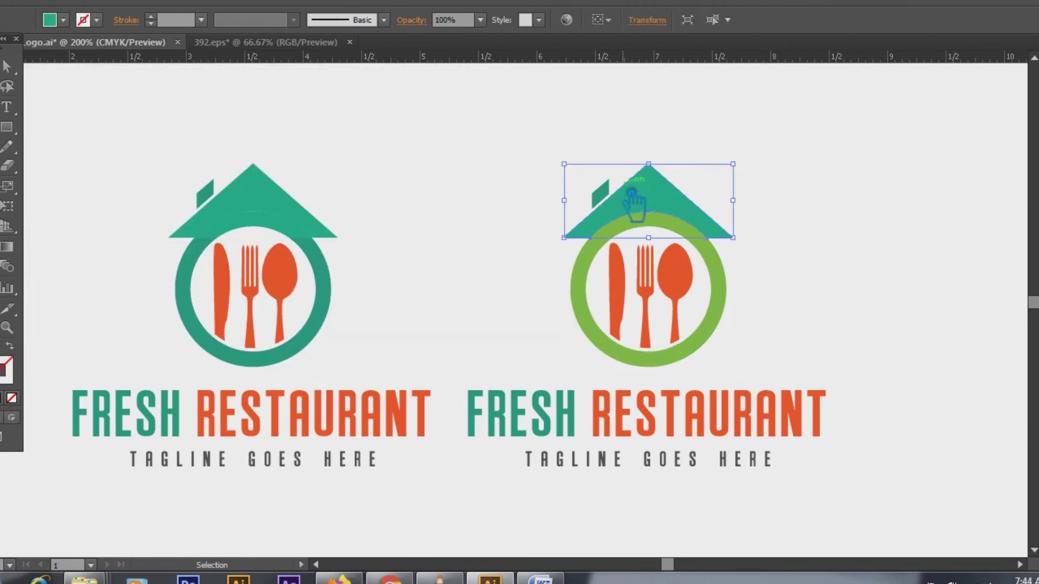
{"action": "left_click", "coordinate": [6, 309]}
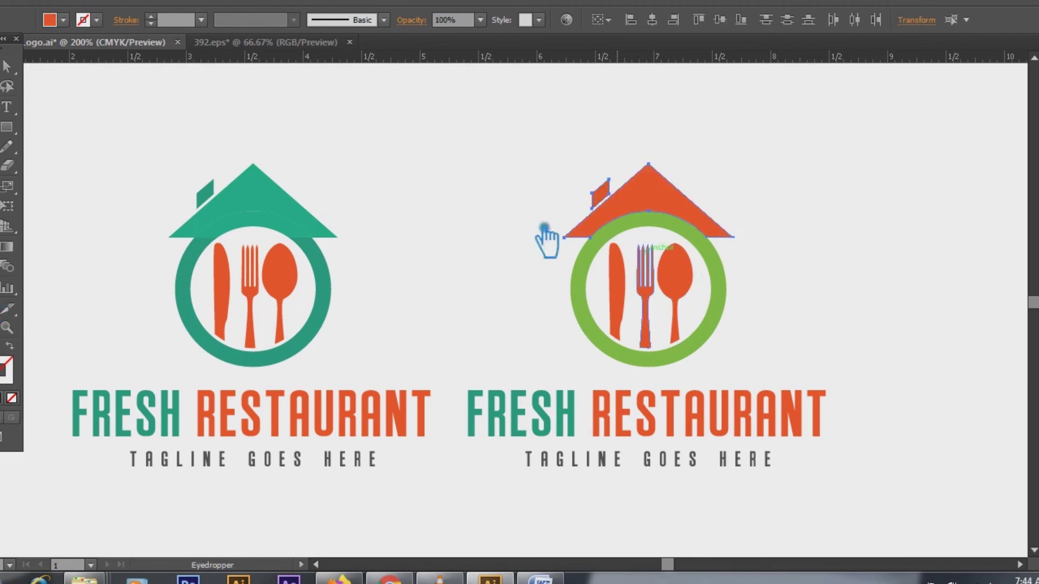
{"action": "left_click", "coordinate": [2, 66]}
{"action": "left_click", "coordinate": [422, 154]}
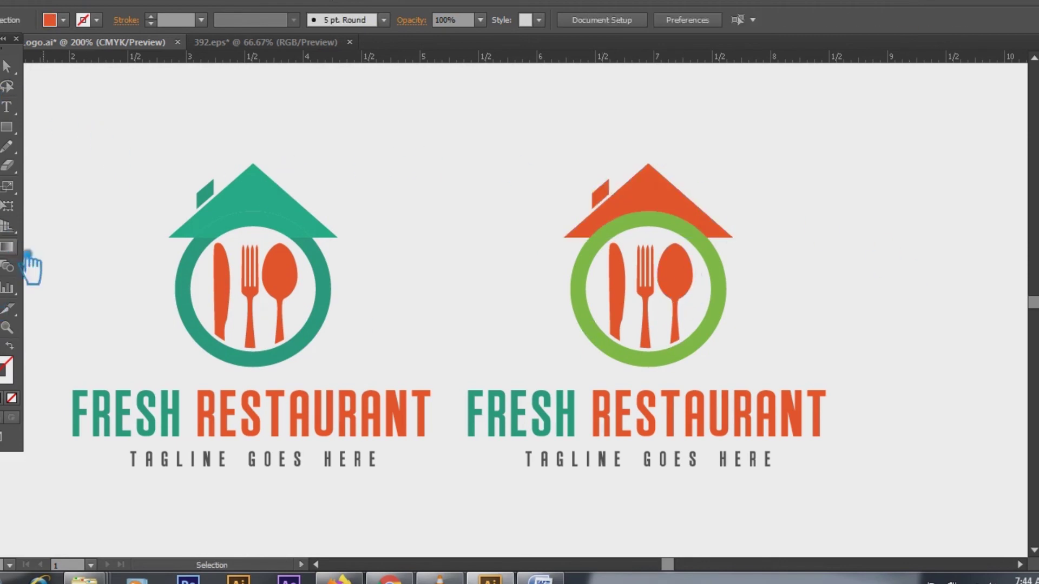
Change the copied ring's fill colour to olive green 8FAF09
{"action": "left_click", "coordinate": [715, 282]}
{"action": "double_click", "coordinate": [5, 368]}
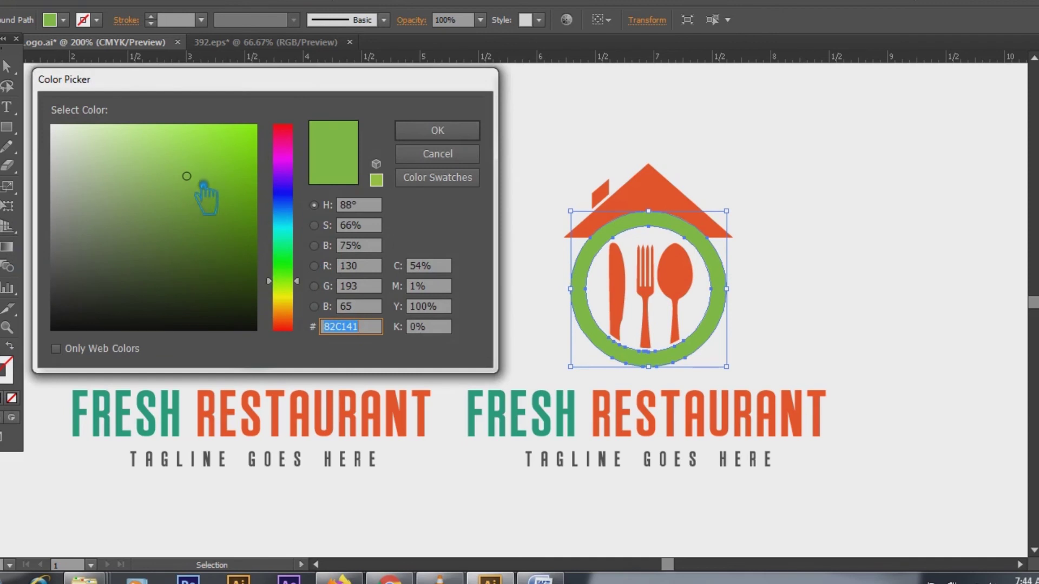
{"action": "left_click_drag", "start_coordinate": [203, 185], "coordinate": [241, 176]}
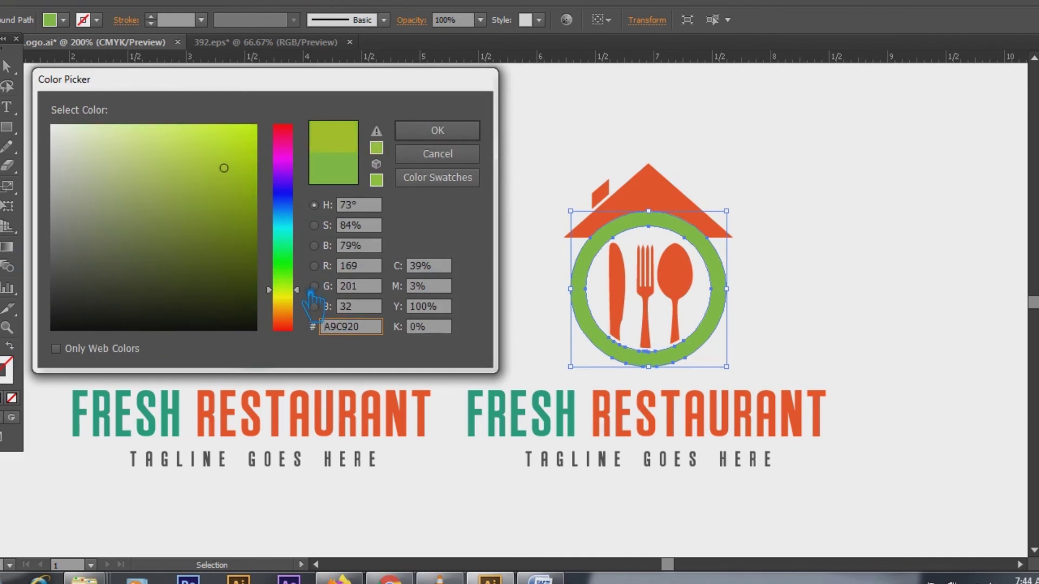
{"action": "left_click", "coordinate": [246, 188]}
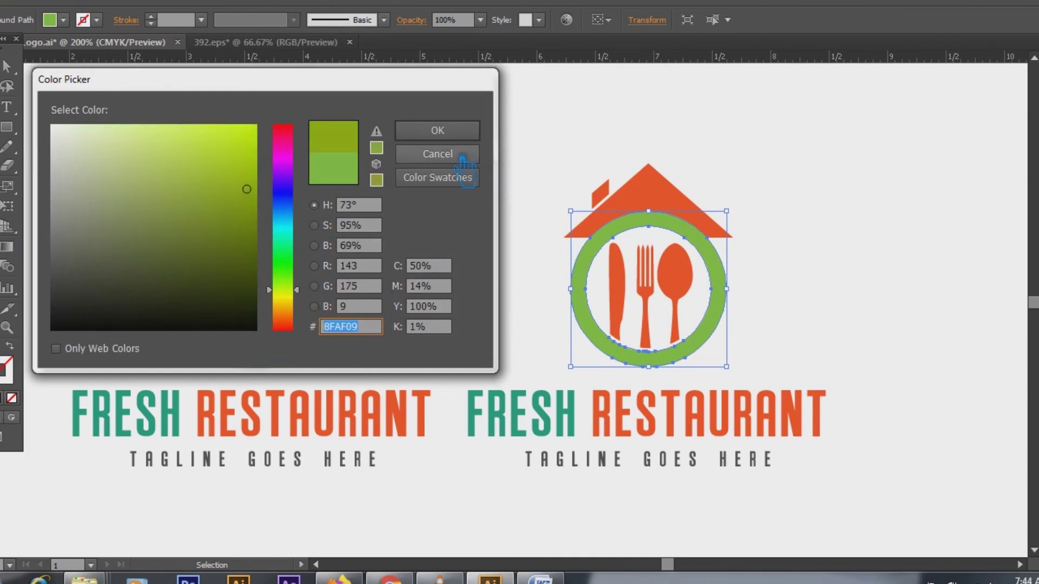
{"action": "left_click", "coordinate": [437, 130]}
{"action": "left_click", "coordinate": [489, 164]}
Brighten the copied ring's fill colour to yellow-green B4D300
{"action": "left_click", "coordinate": [719, 282]}
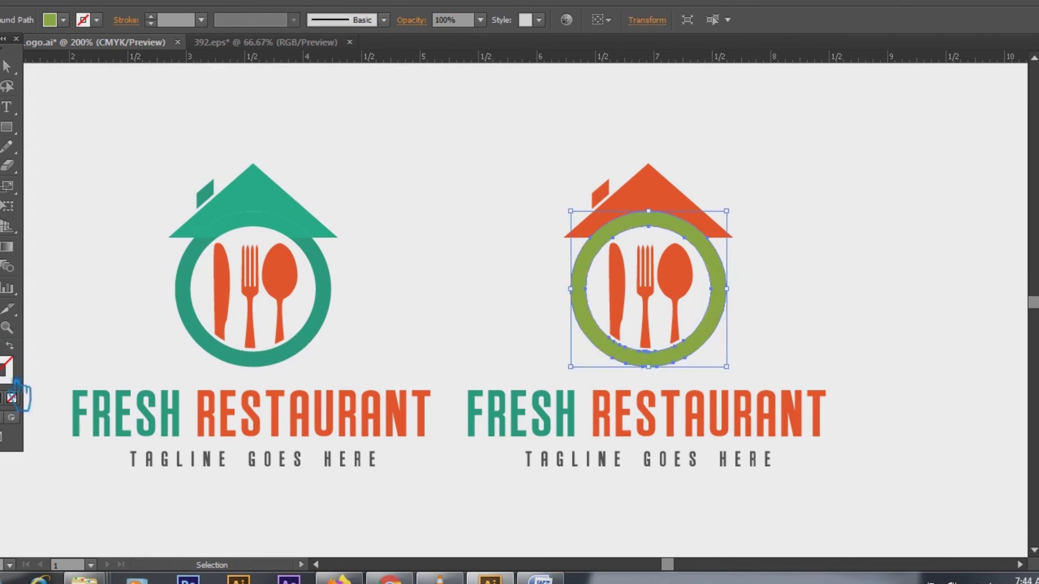
{"action": "double_click", "coordinate": [2, 360]}
{"action": "left_click_drag", "start_coordinate": [252, 208], "coordinate": [287, 166]}
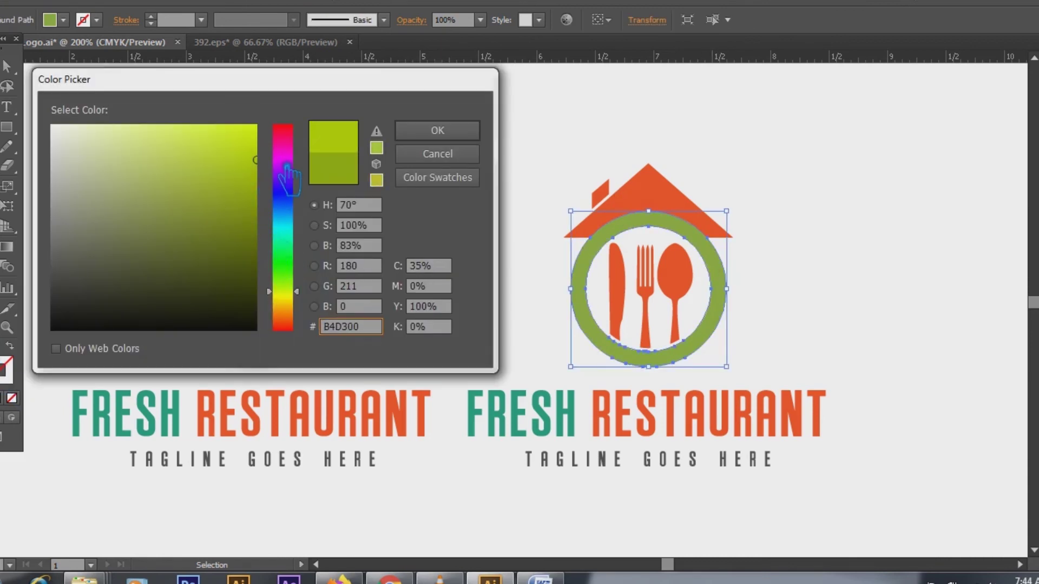
{"action": "left_click", "coordinate": [437, 133]}
{"action": "left_click", "coordinate": [847, 276]}
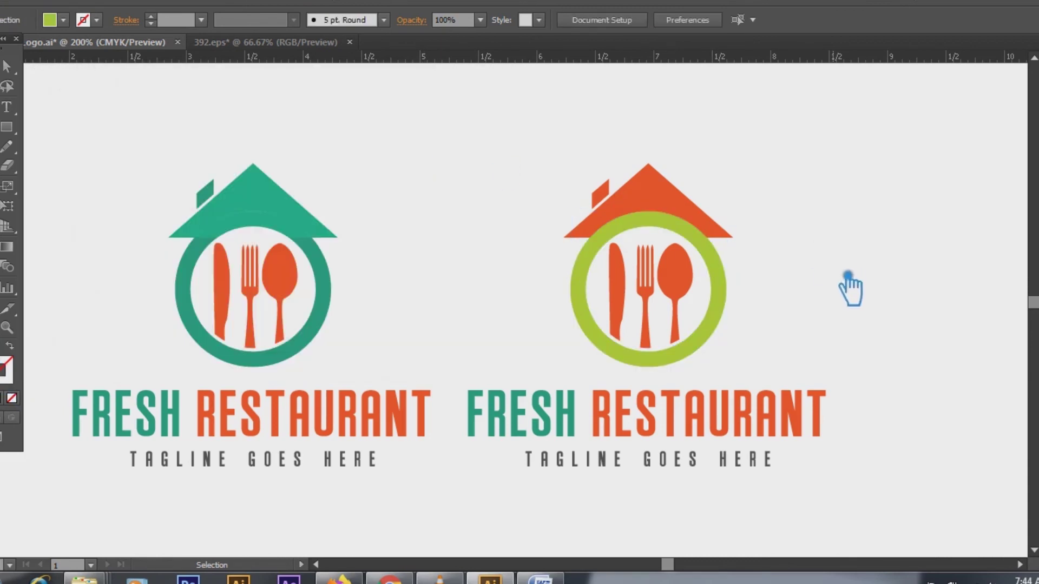
Adjust the copied ring's fill to a slightly greener lime shade
{"action": "left_click", "coordinate": [723, 322]}
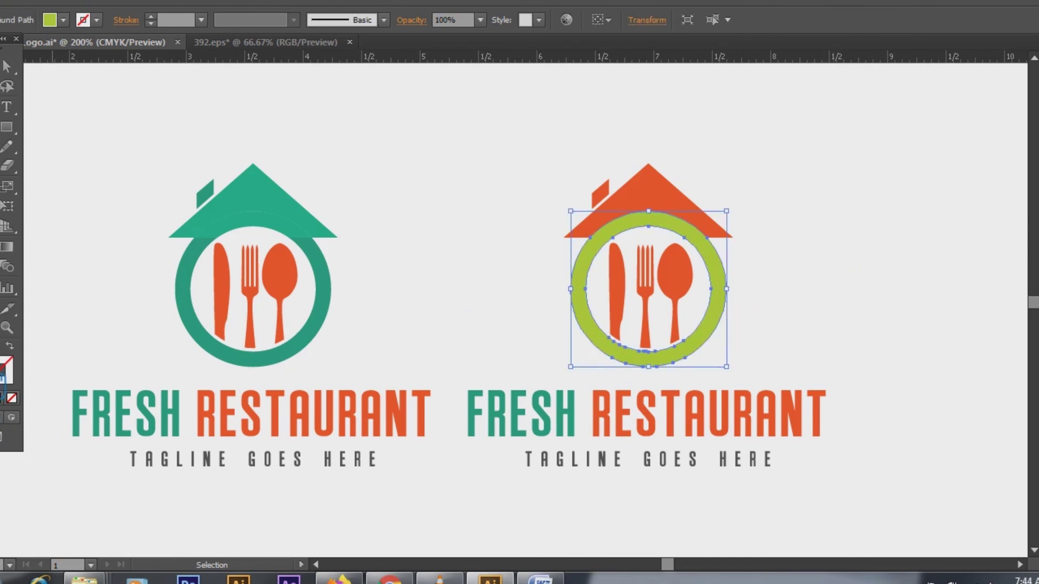
{"action": "double_click", "coordinate": [3, 373]}
{"action": "left_click", "coordinate": [439, 133]}
{"action": "left_click", "coordinate": [486, 209]}
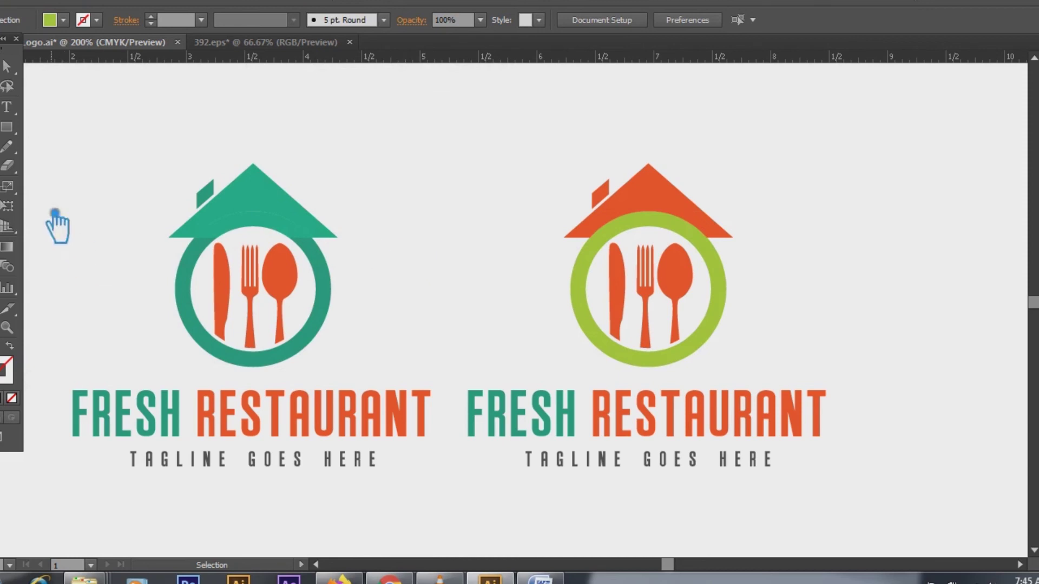
Recolour the word FRESH in the copied lettering with the ring's lime green
{"action": "key", "text": "t"}
{"action": "left_click_drag", "start_coordinate": [585, 419], "coordinate": [424, 422]}
{"action": "left_click", "coordinate": [2, 273]}
{"action": "left_click", "coordinate": [686, 232]}
{"action": "left_click", "coordinate": [1, 65]}
{"action": "left_click", "coordinate": [447, 158]}
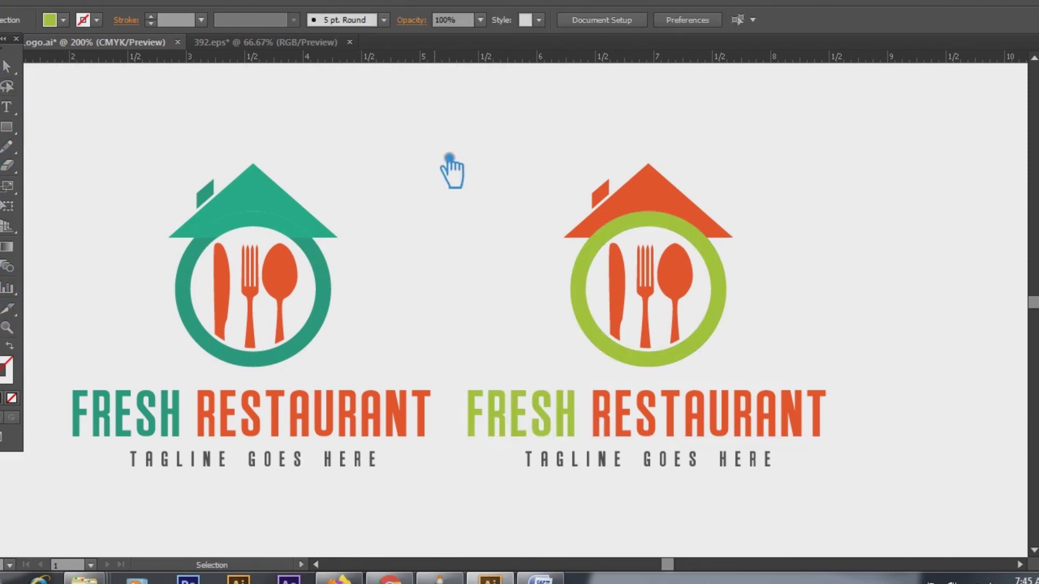
Set the fill colour of the word FRESH in the copied lettering to 9ACC3A
{"action": "left_click", "coordinate": [7, 106]}
{"action": "left_click_drag", "start_coordinate": [583, 422], "coordinate": [466, 417]}
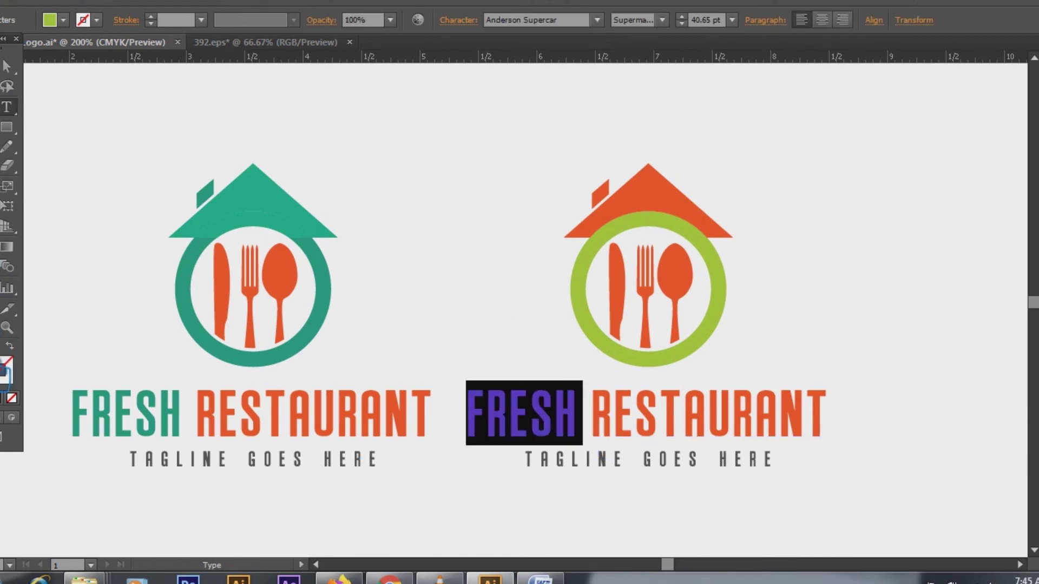
{"action": "double_click", "coordinate": [7, 368]}
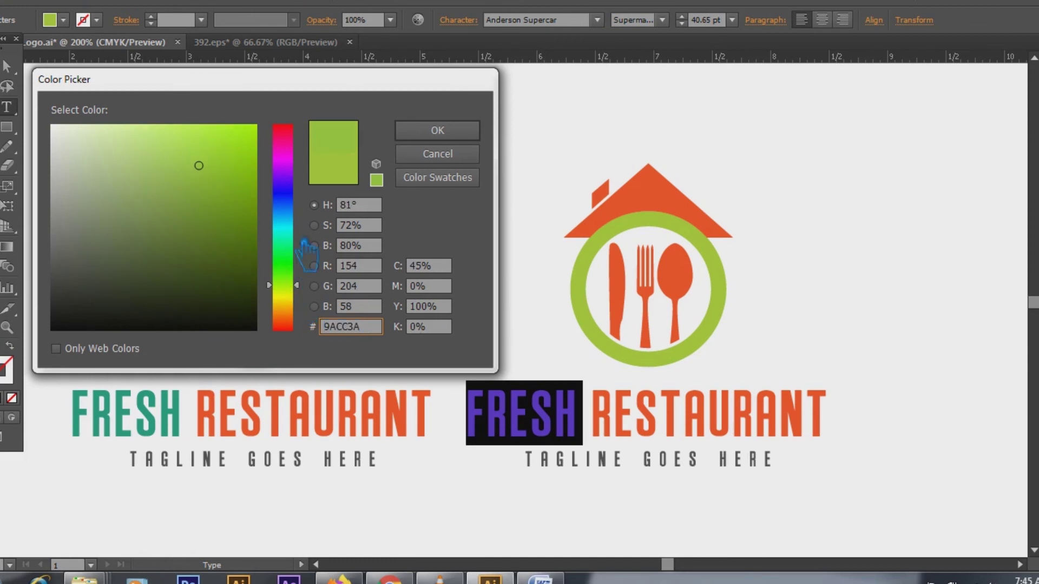
{"action": "left_click", "coordinate": [461, 134]}
{"action": "left_click", "coordinate": [7, 67]}
{"action": "left_click", "coordinate": [149, 151]}
Match the copied ring's fill to the green of the word FRESH below it
{"action": "left_click", "coordinate": [607, 322]}
{"action": "left_click", "coordinate": [16, 308]}
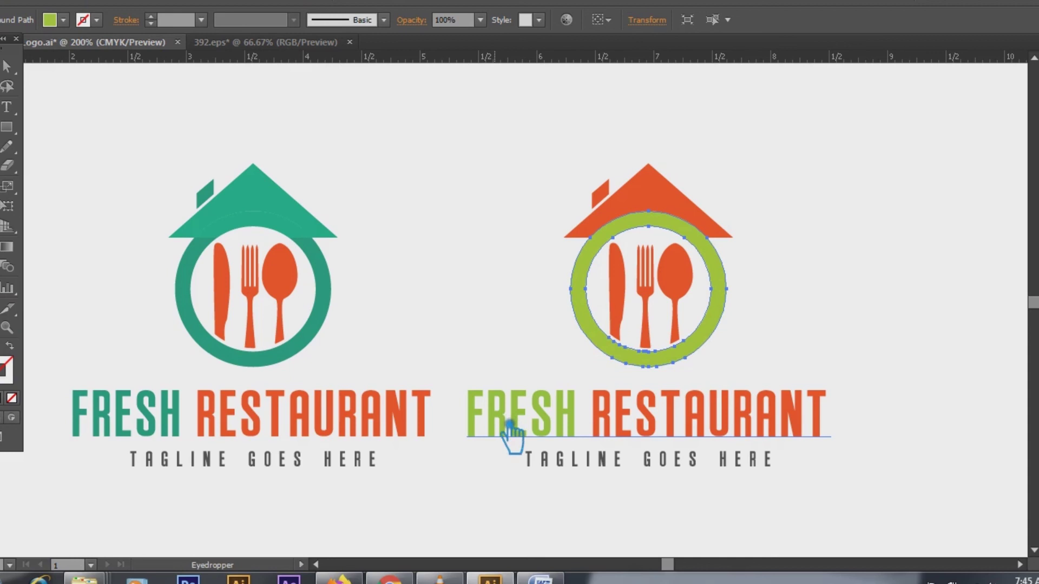
{"action": "left_click", "coordinate": [6, 67]}
{"action": "left_click", "coordinate": [343, 167]}
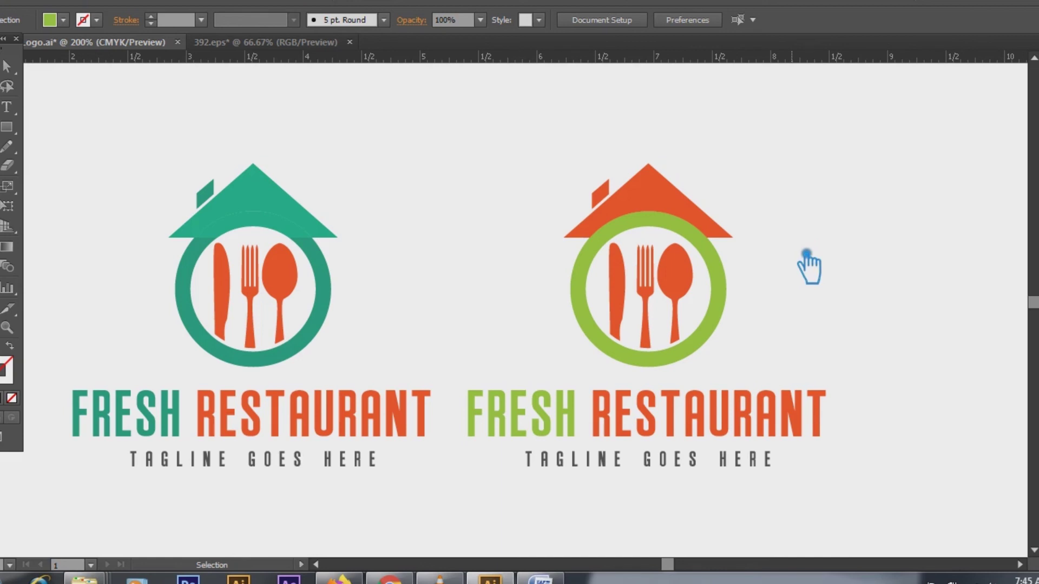
{"action": "left_click_drag", "start_coordinate": [808, 265], "coordinate": [906, 300]}
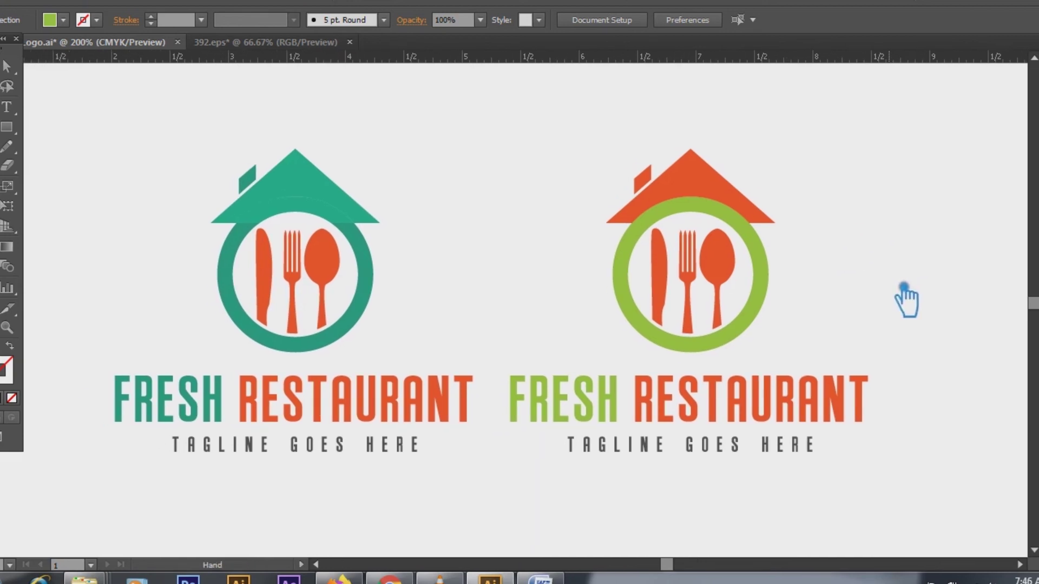